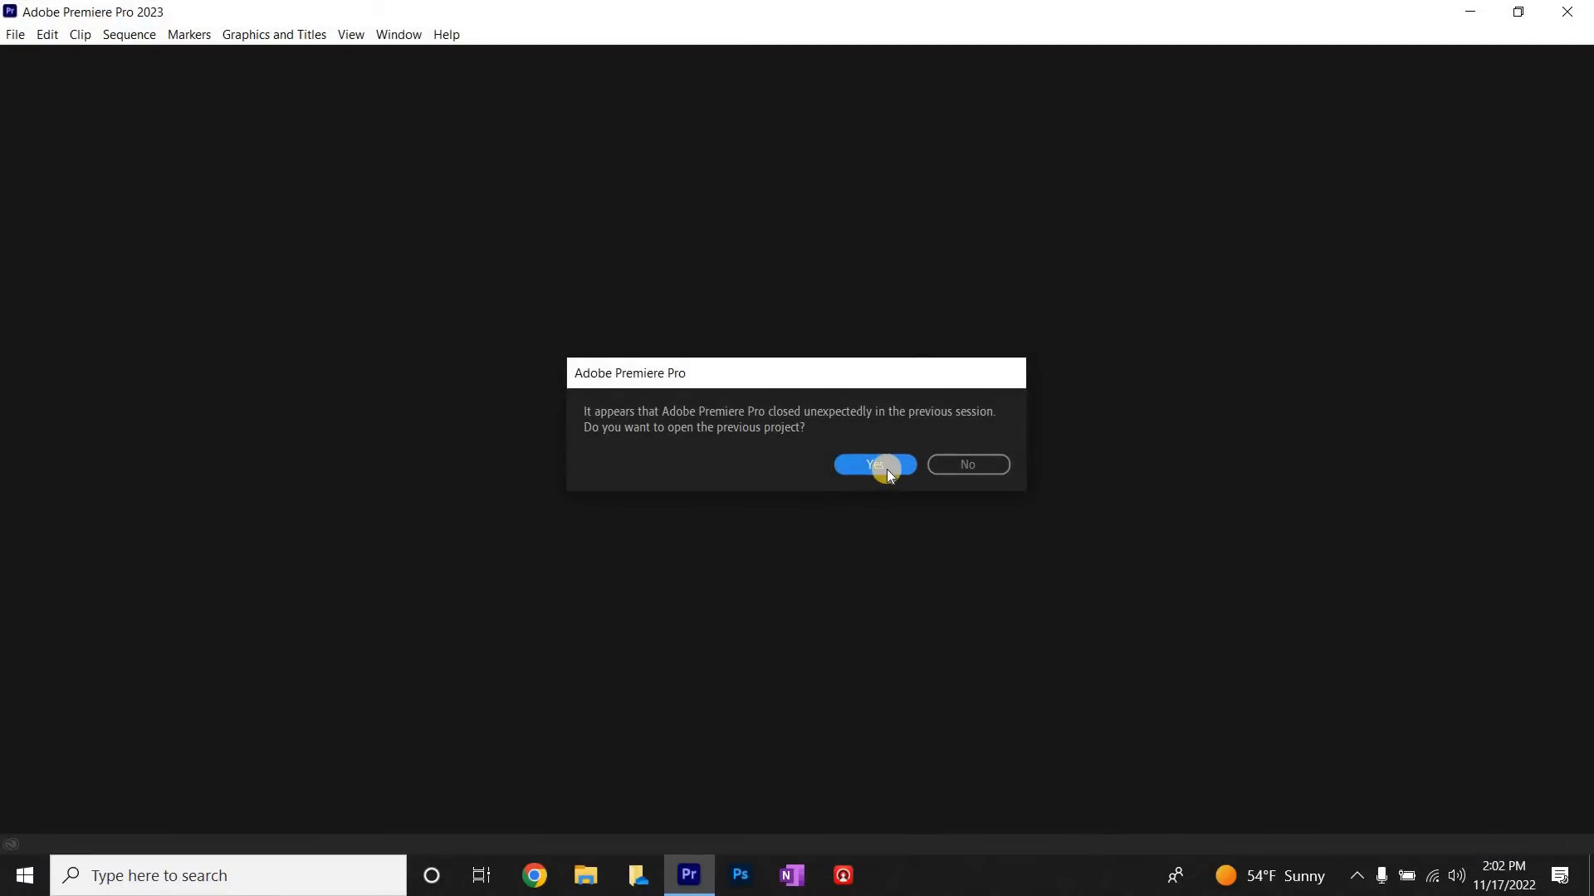
Step: Decline reopening the previous project and start a new project named Adobe Basics
left_click(996, 463)
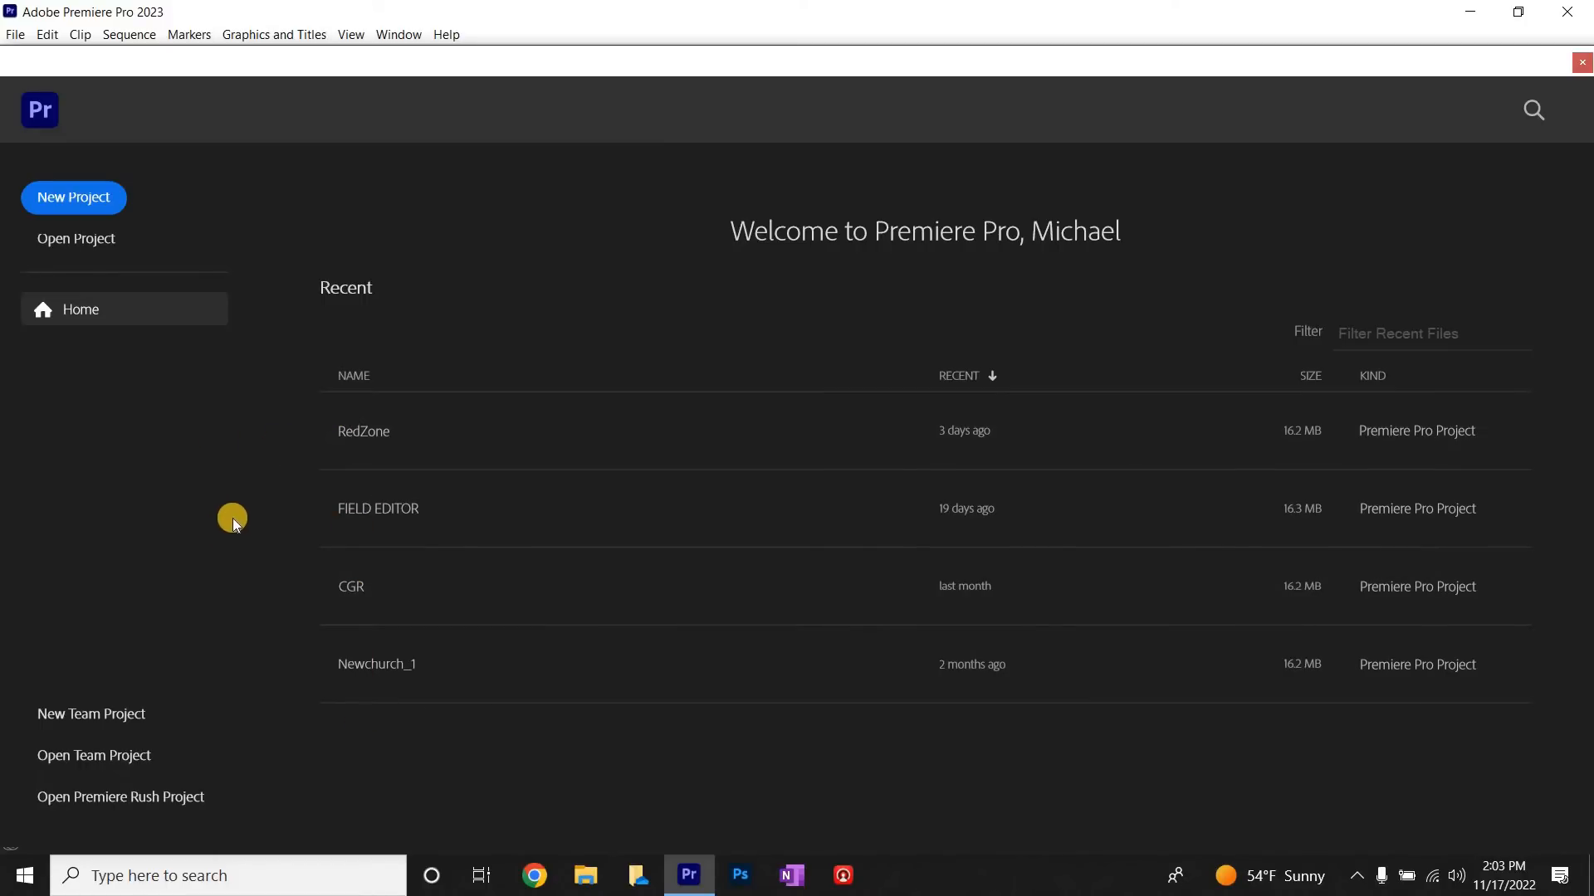
left_click(85, 200)
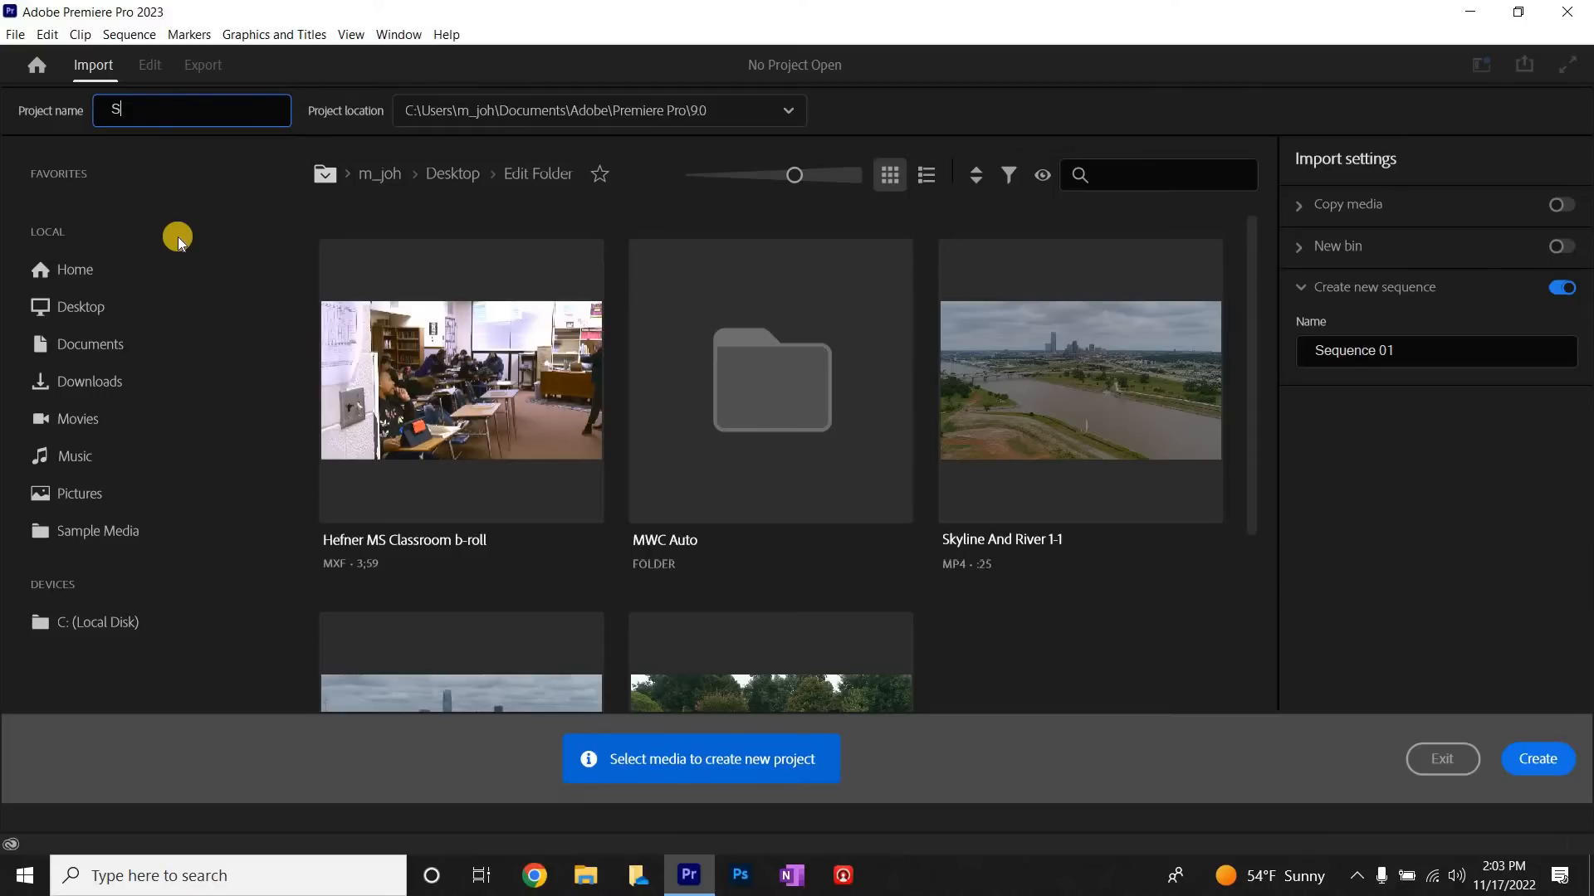
key("BackSpace")
type("Adobe Basics")
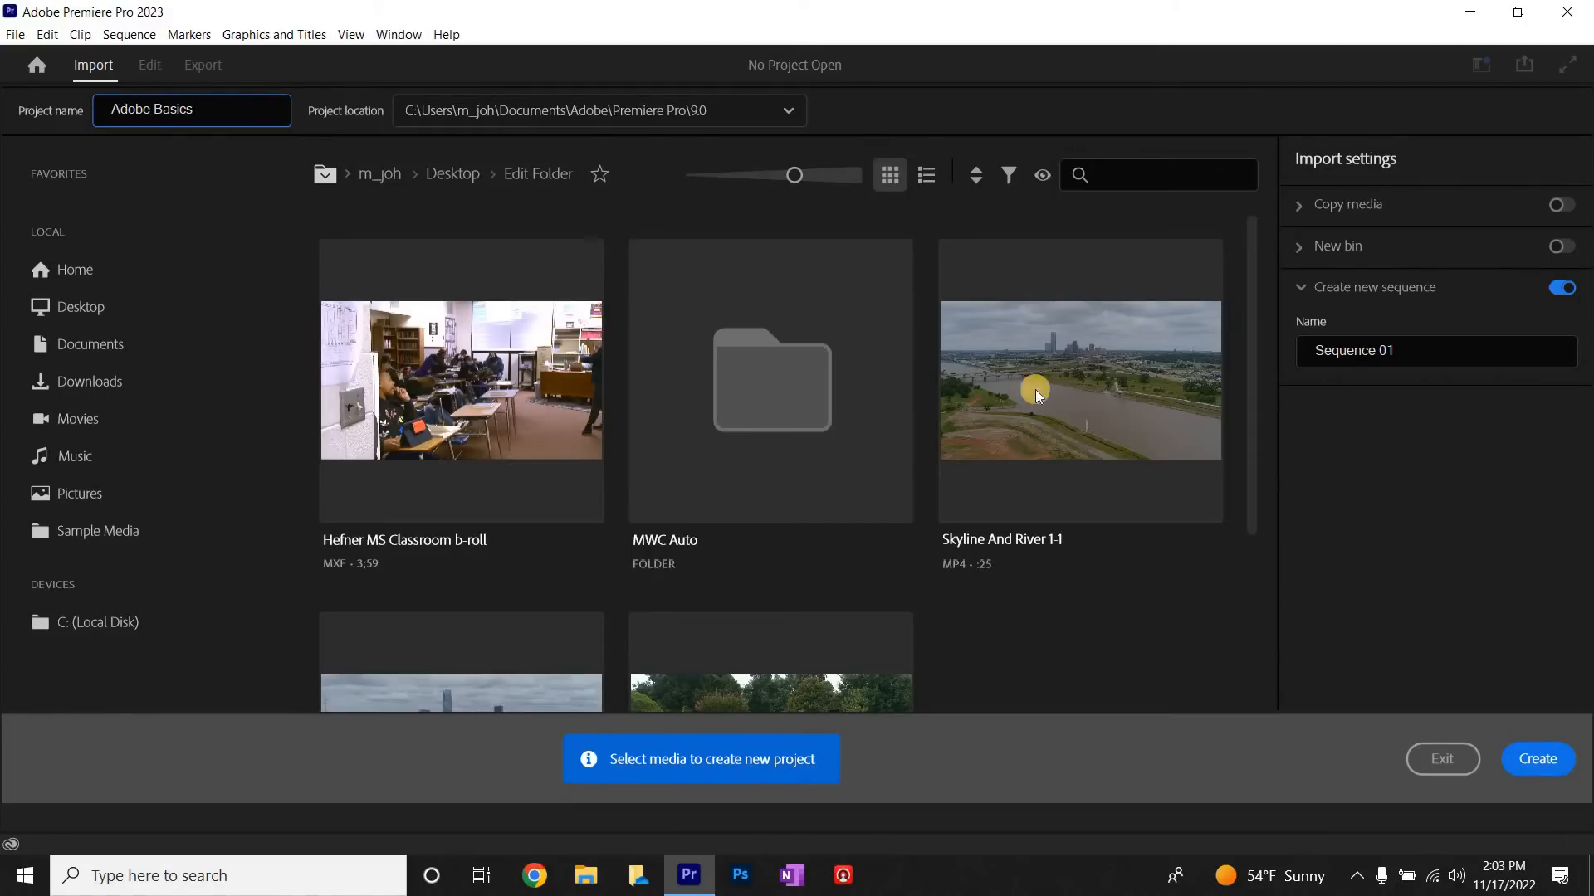
Step: Name the new sequence Adobe Basics, browse to the Desktop media, and create the project without selecting any media
left_click(1357, 355)
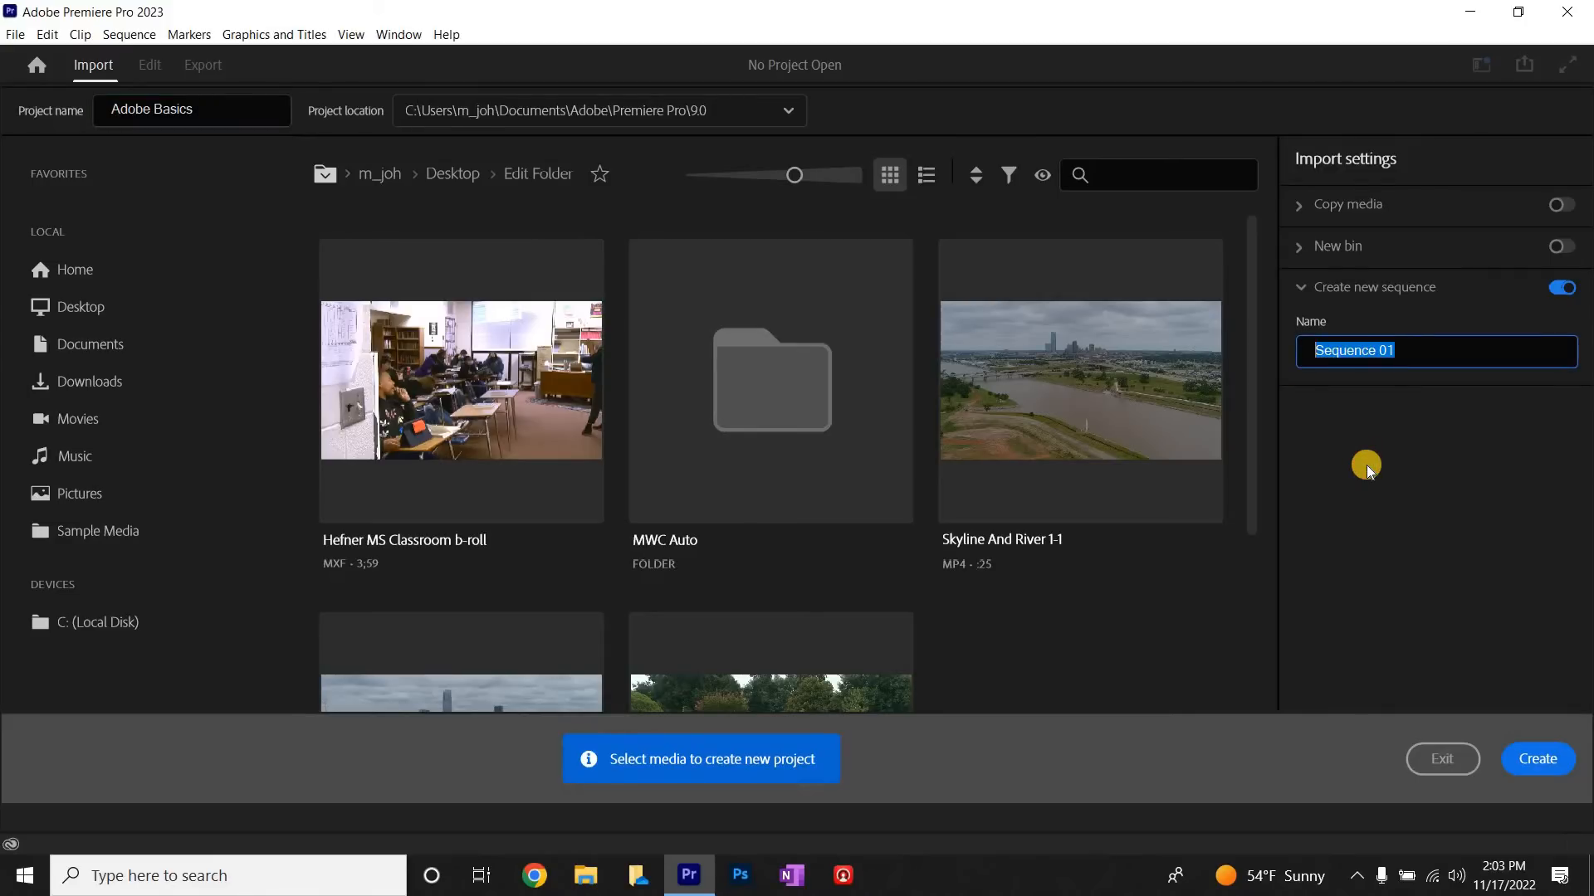
type("Adobe Basics")
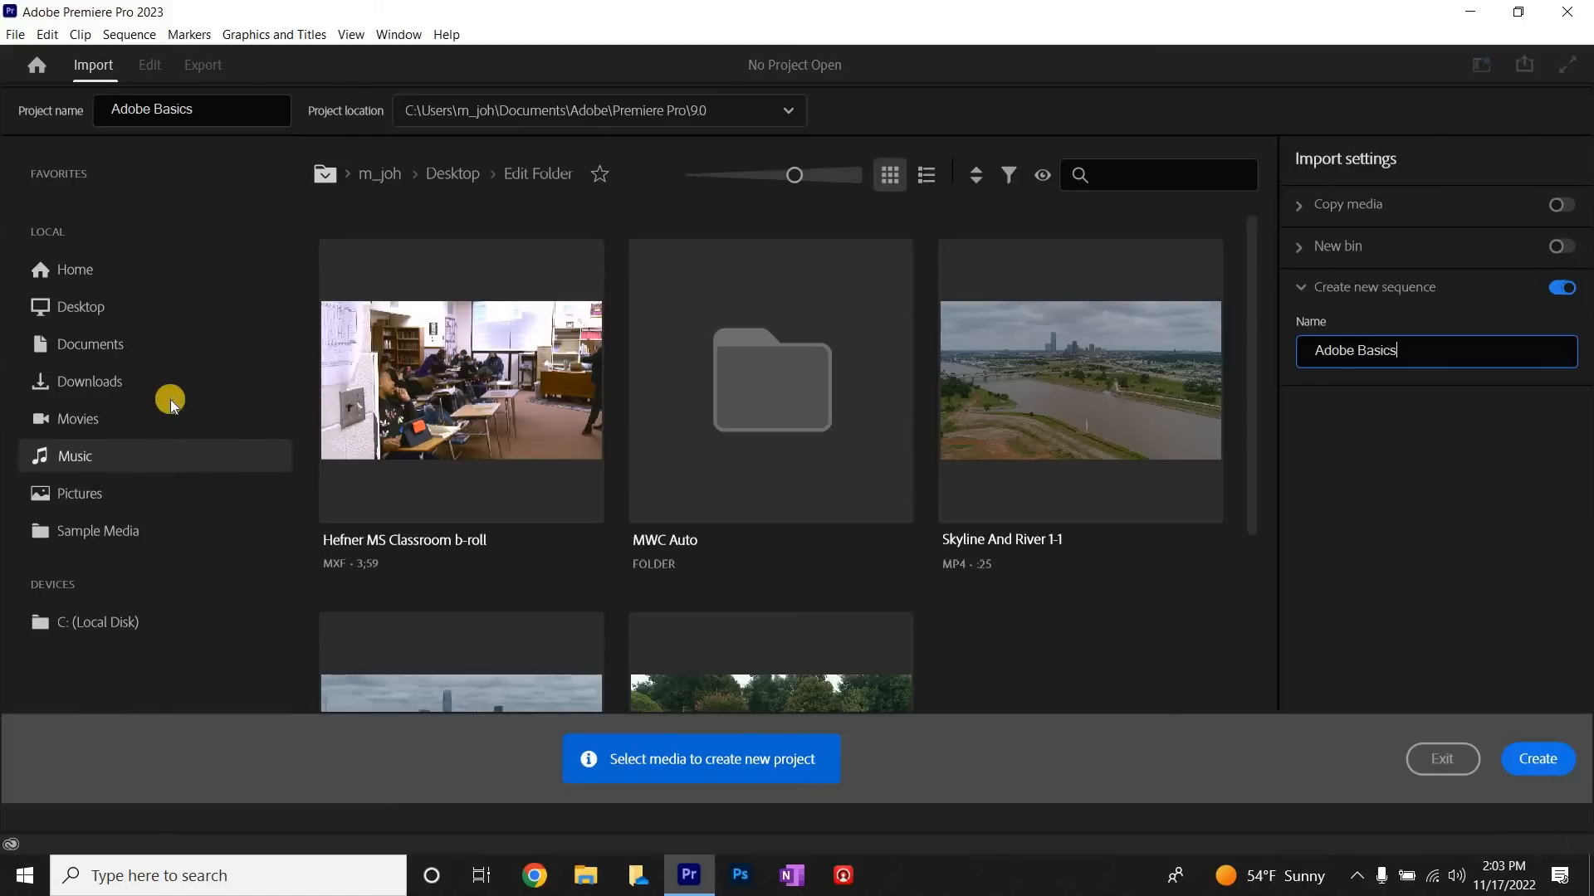
left_click(89, 310)
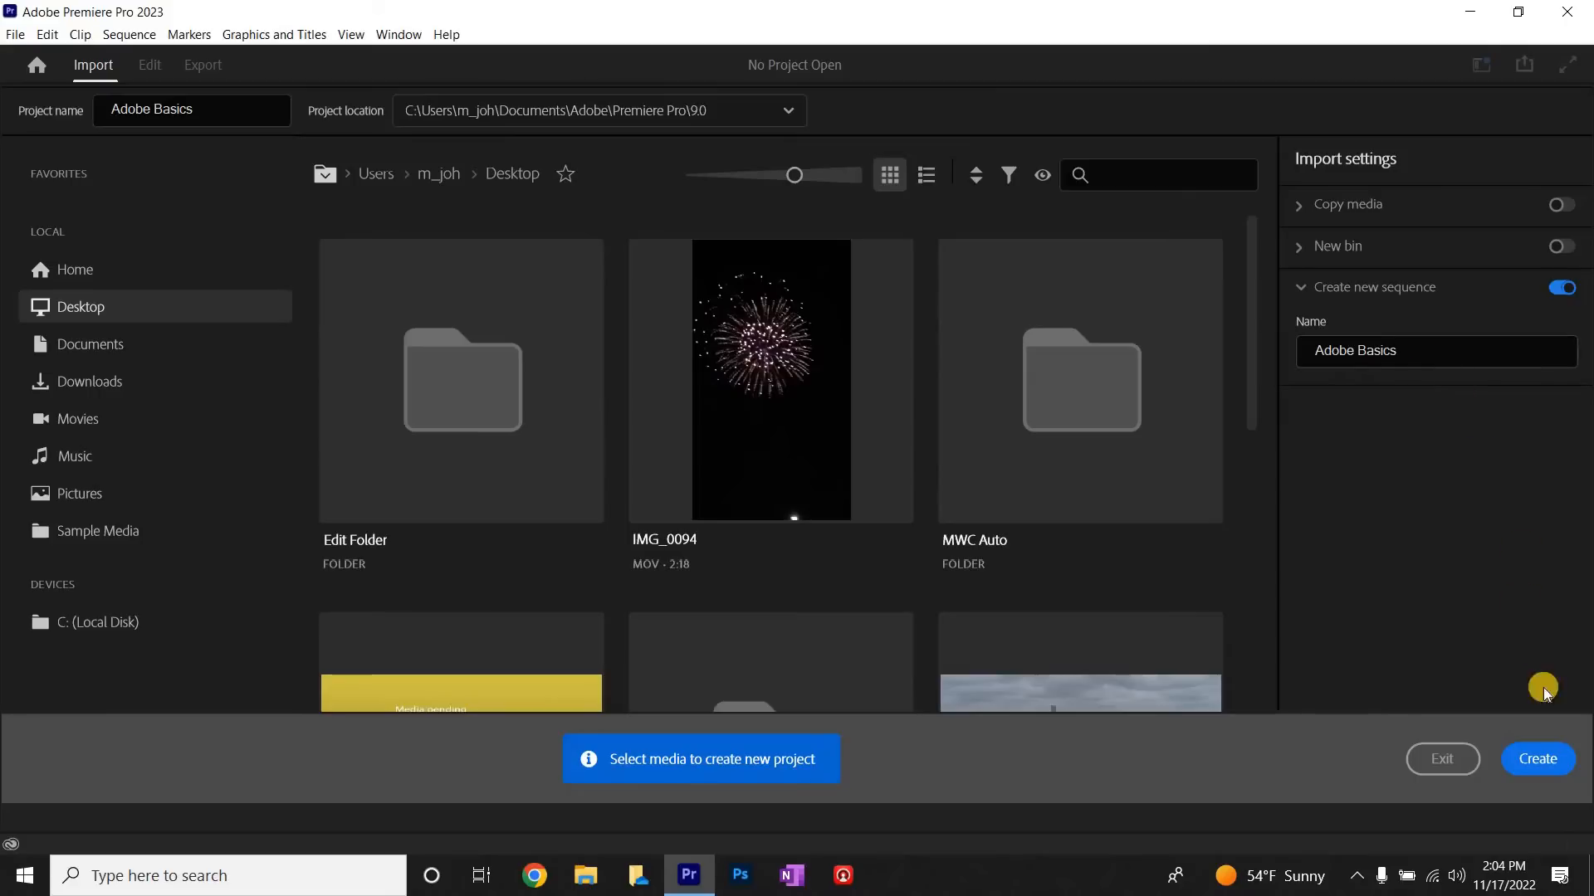
left_click(1542, 760)
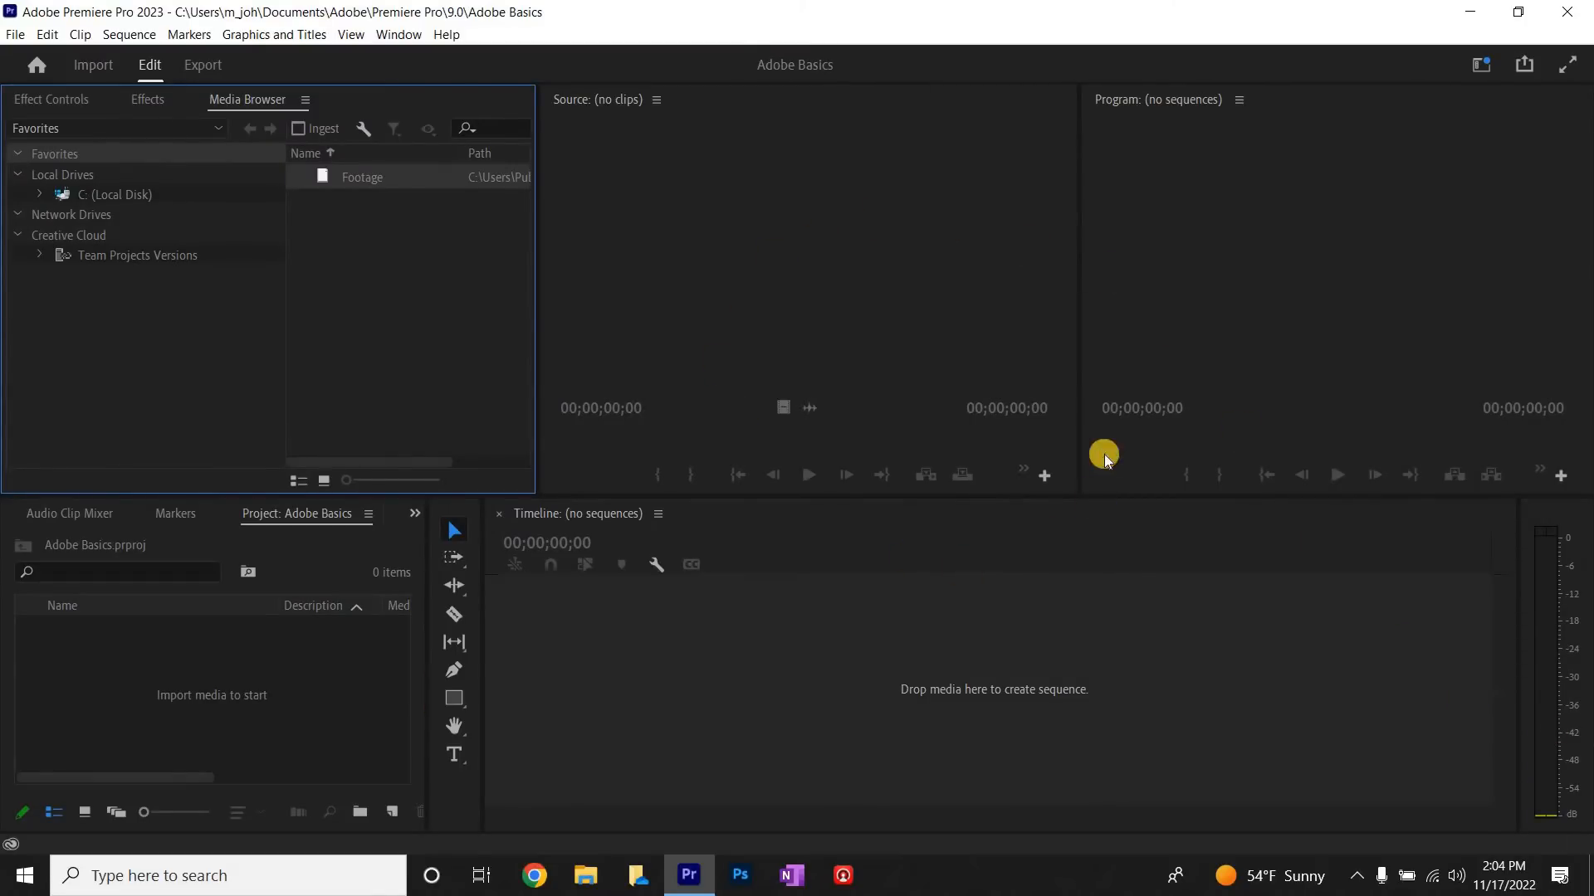
Step: Switch the layout to the Editing workspace
left_click(399, 35)
mouse_move(581, 59)
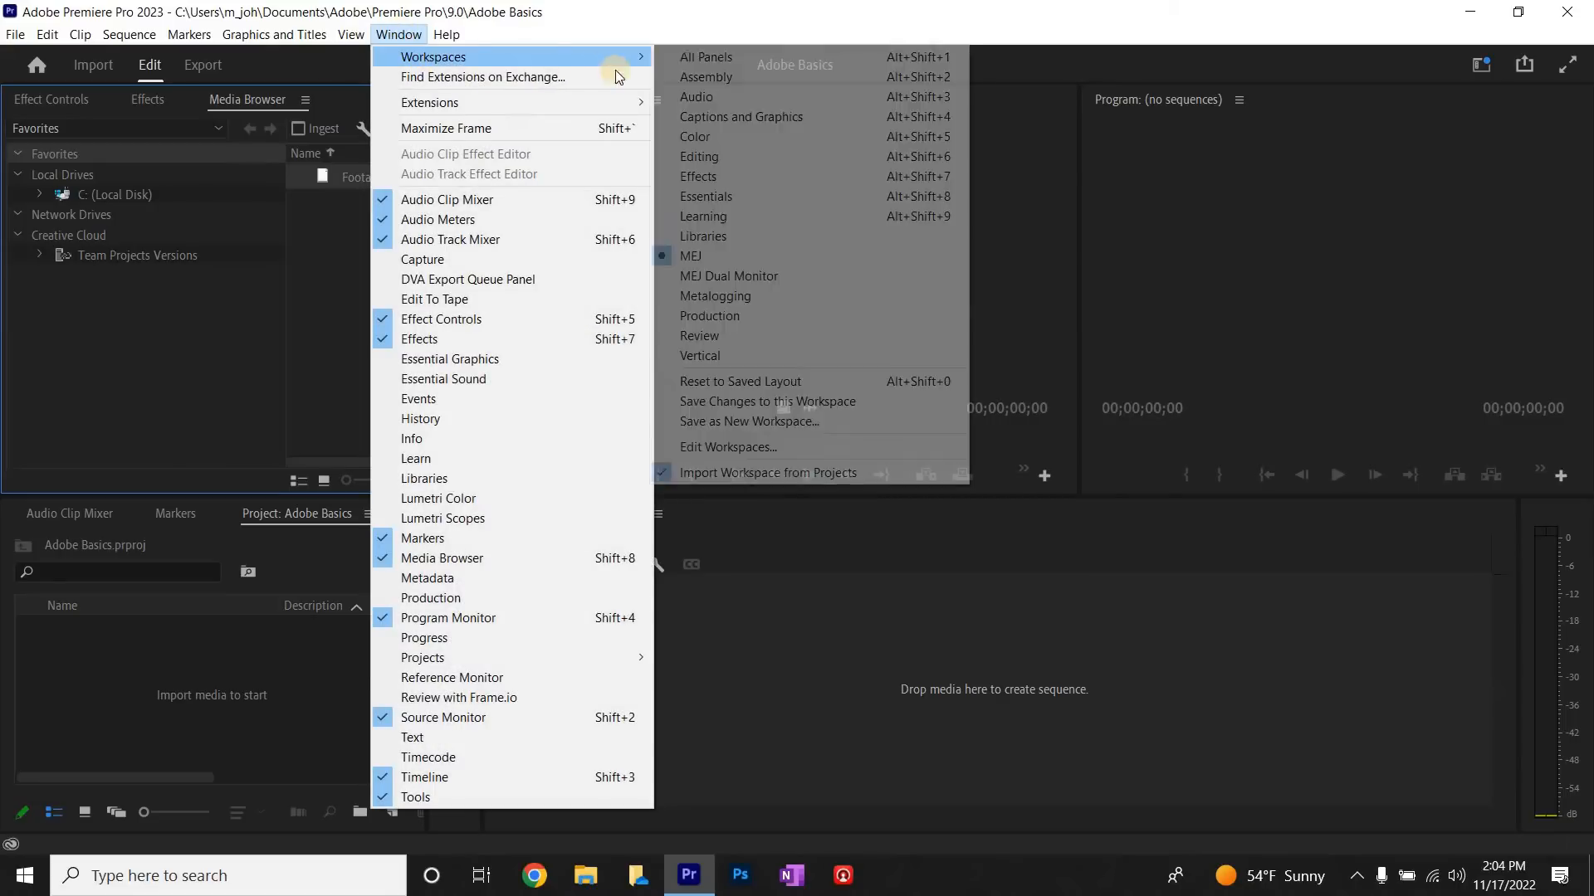
mouse_move(647, 57)
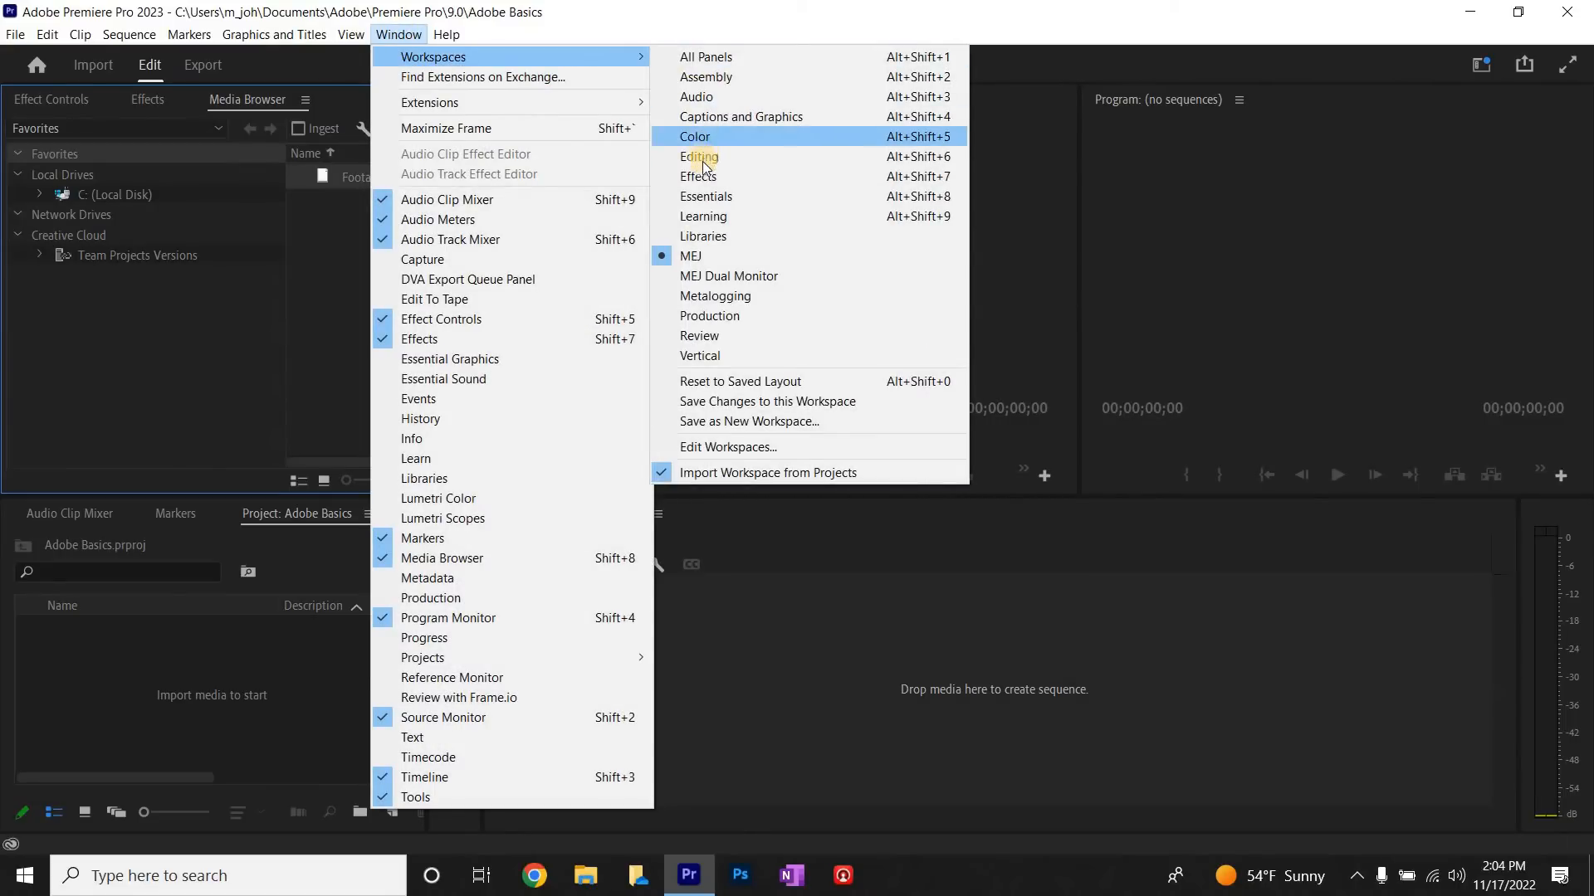
left_click(699, 156)
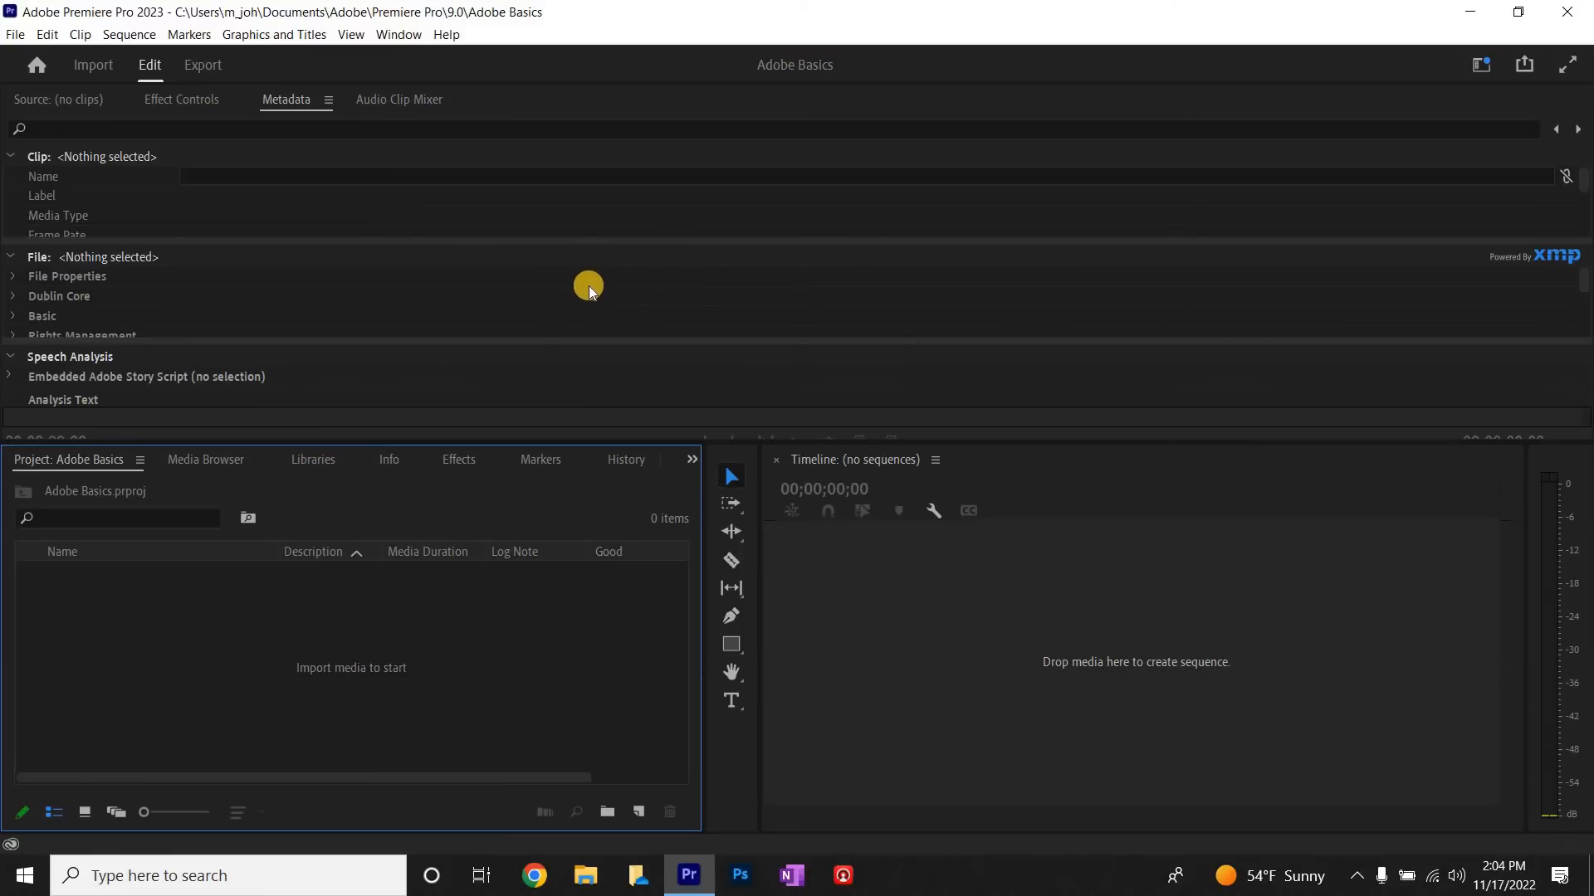
left_click(400, 35)
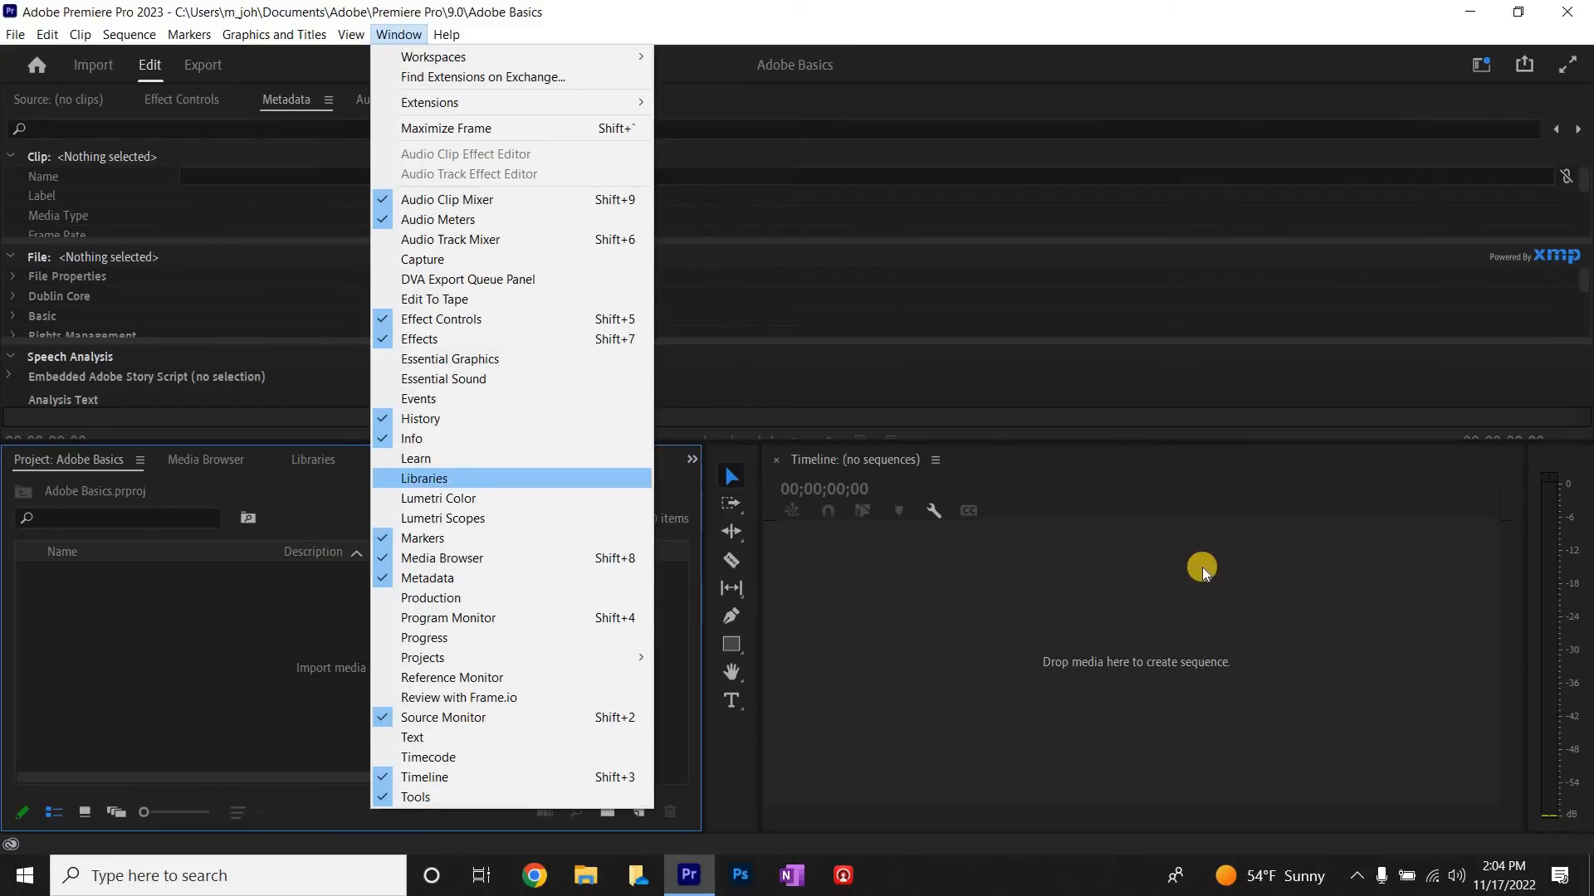
left_click(857, 12)
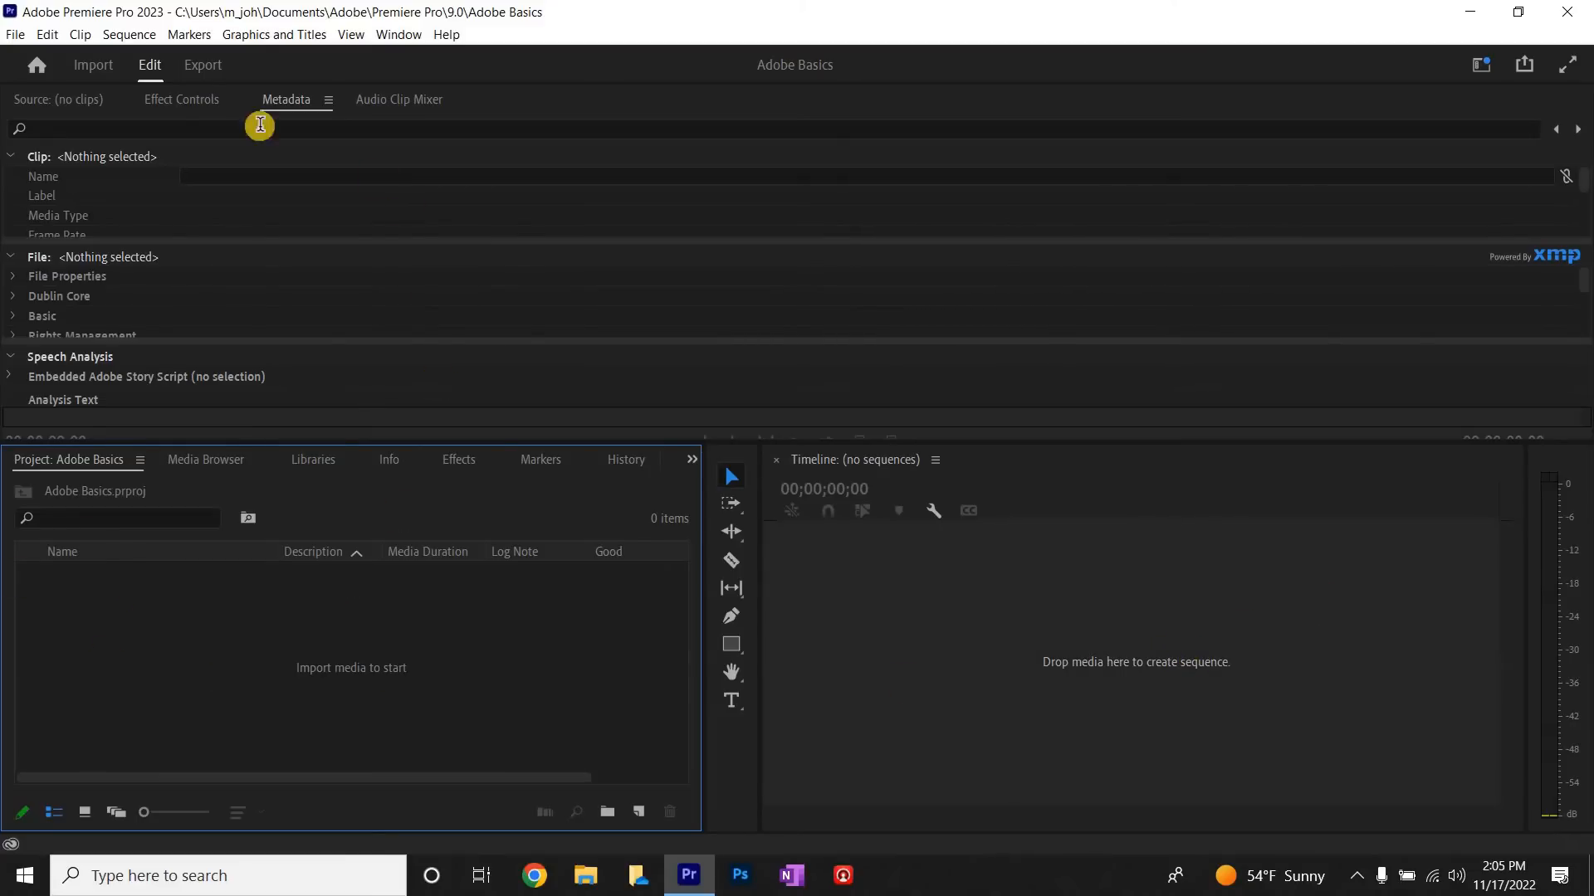
Step: Dock the Source monitor in its own frame beside the Effect Controls group and bring Effect Controls to the front
left_click(39, 103)
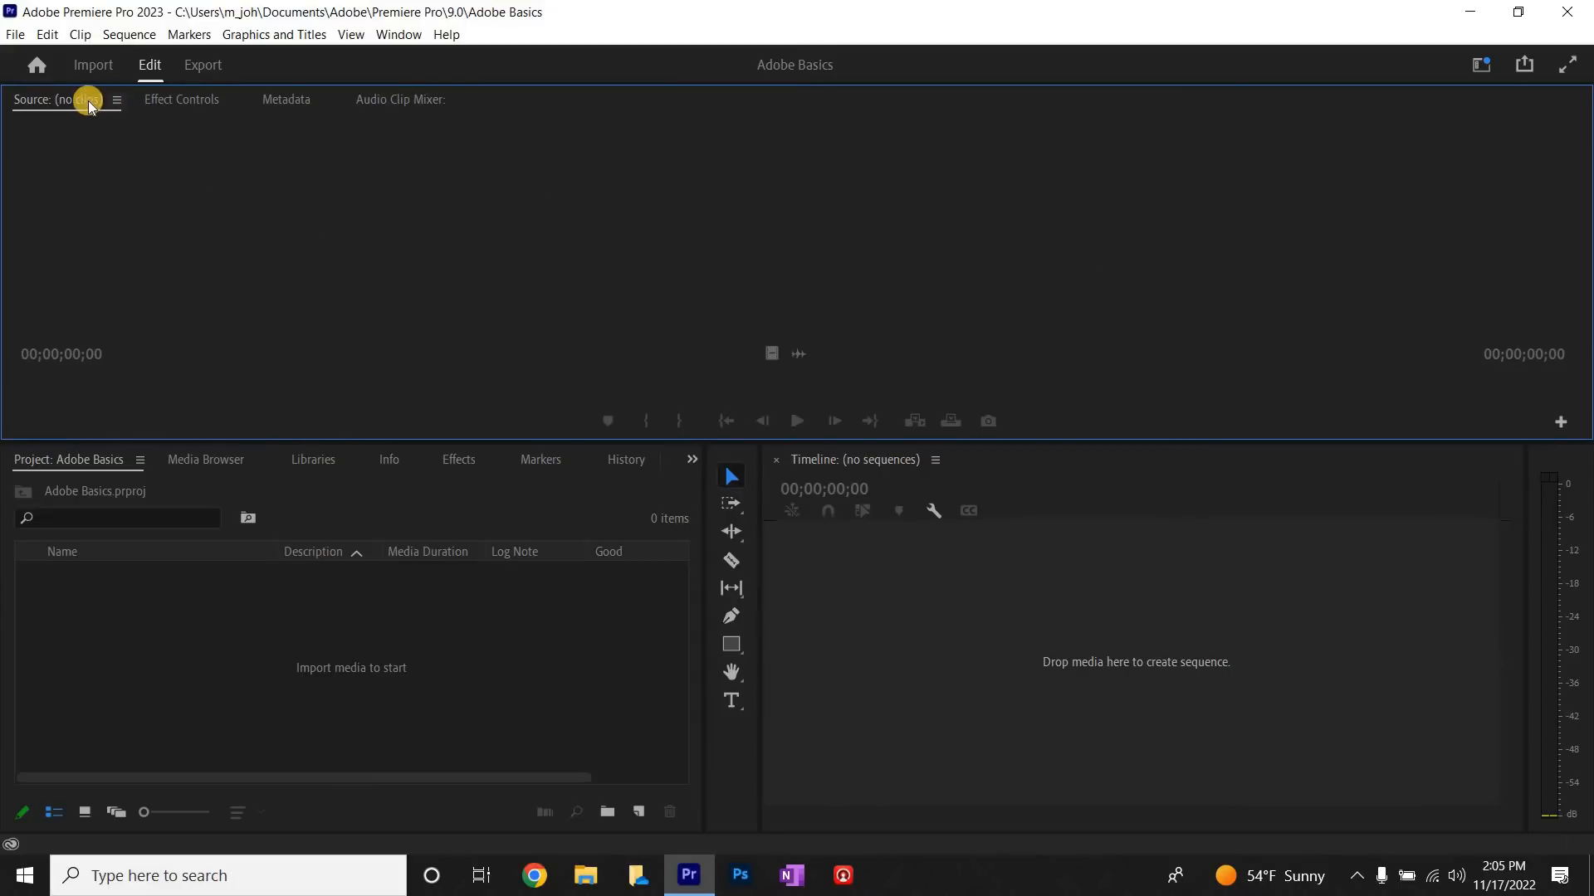
left_click_drag(85, 100, 821, 98)
left_click_drag(112, 128, 1560, 302)
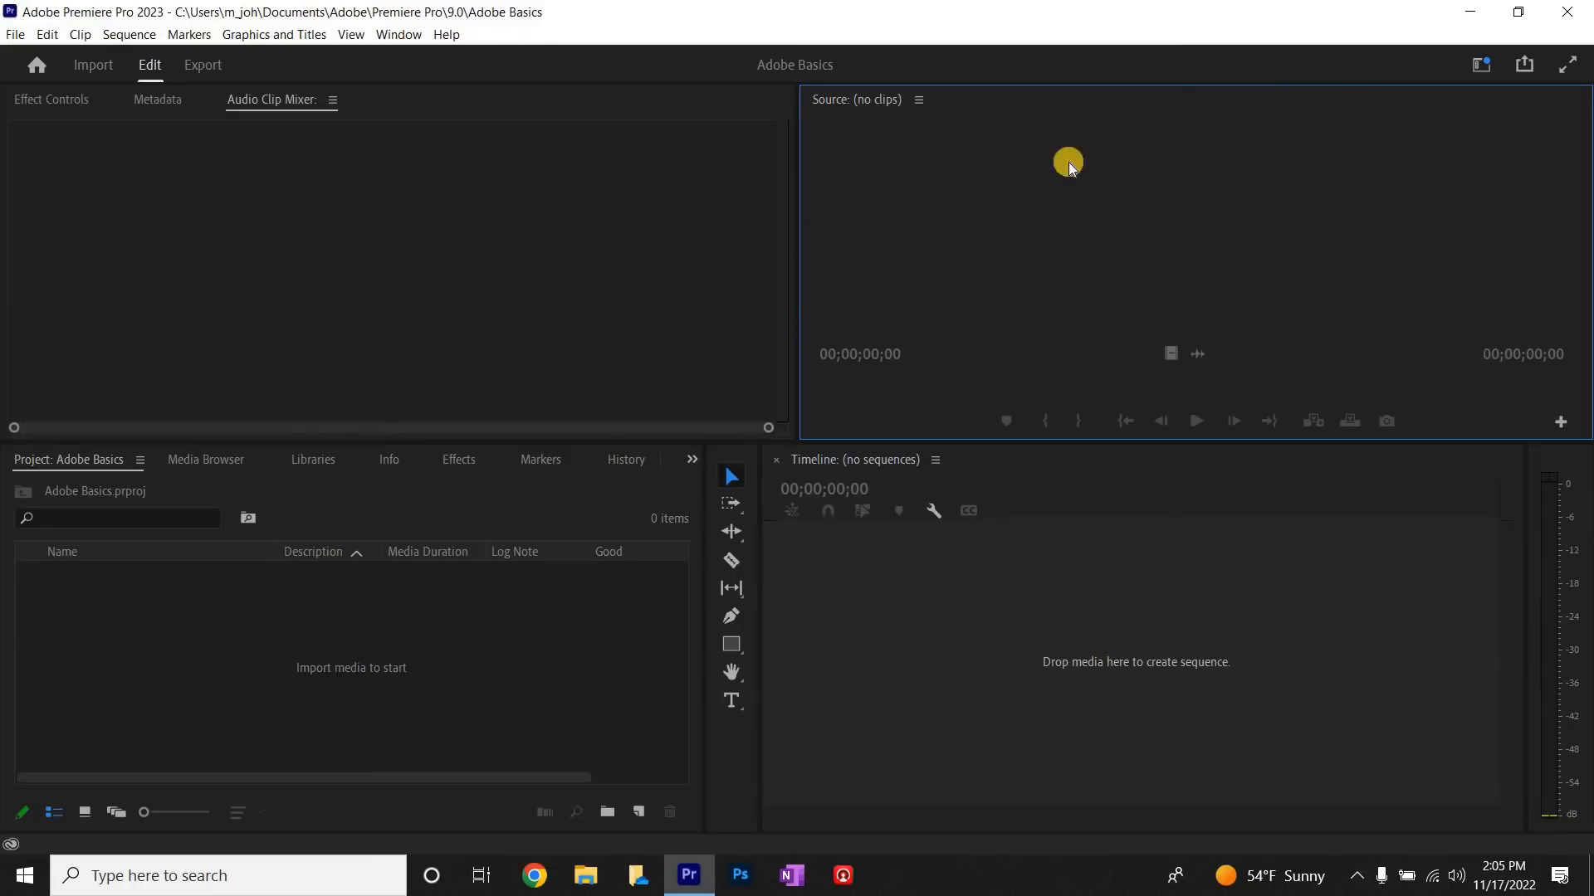
left_click(342, 249)
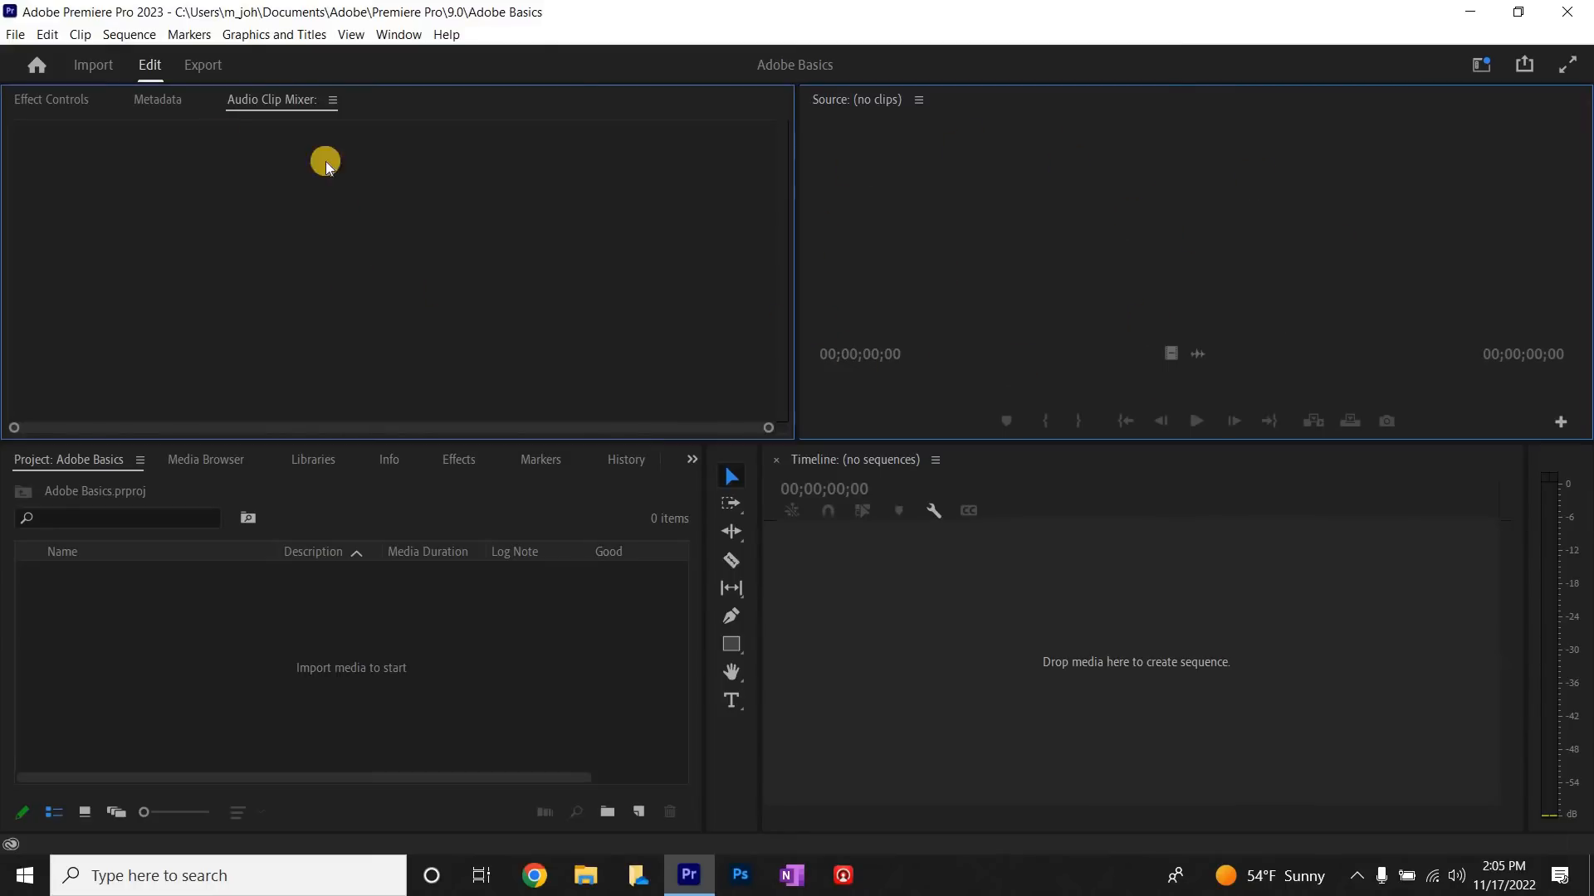
left_click(166, 106)
left_click(86, 112)
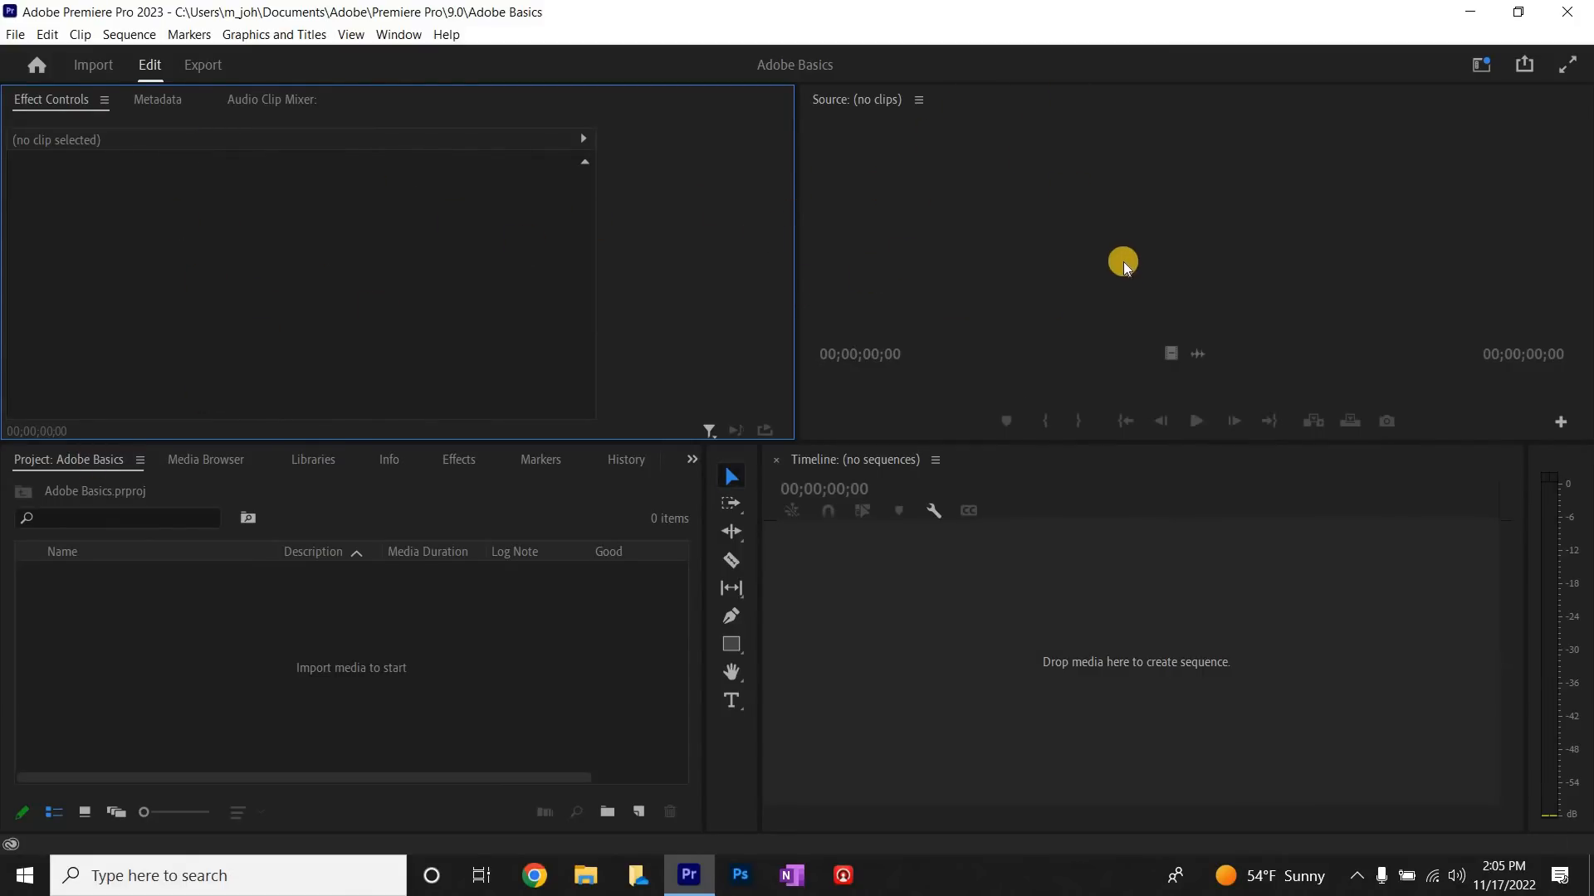
Step: Open the Program Monitor, dock it on the far side of the Source monitor, and widen both monitors
left_click(402, 35)
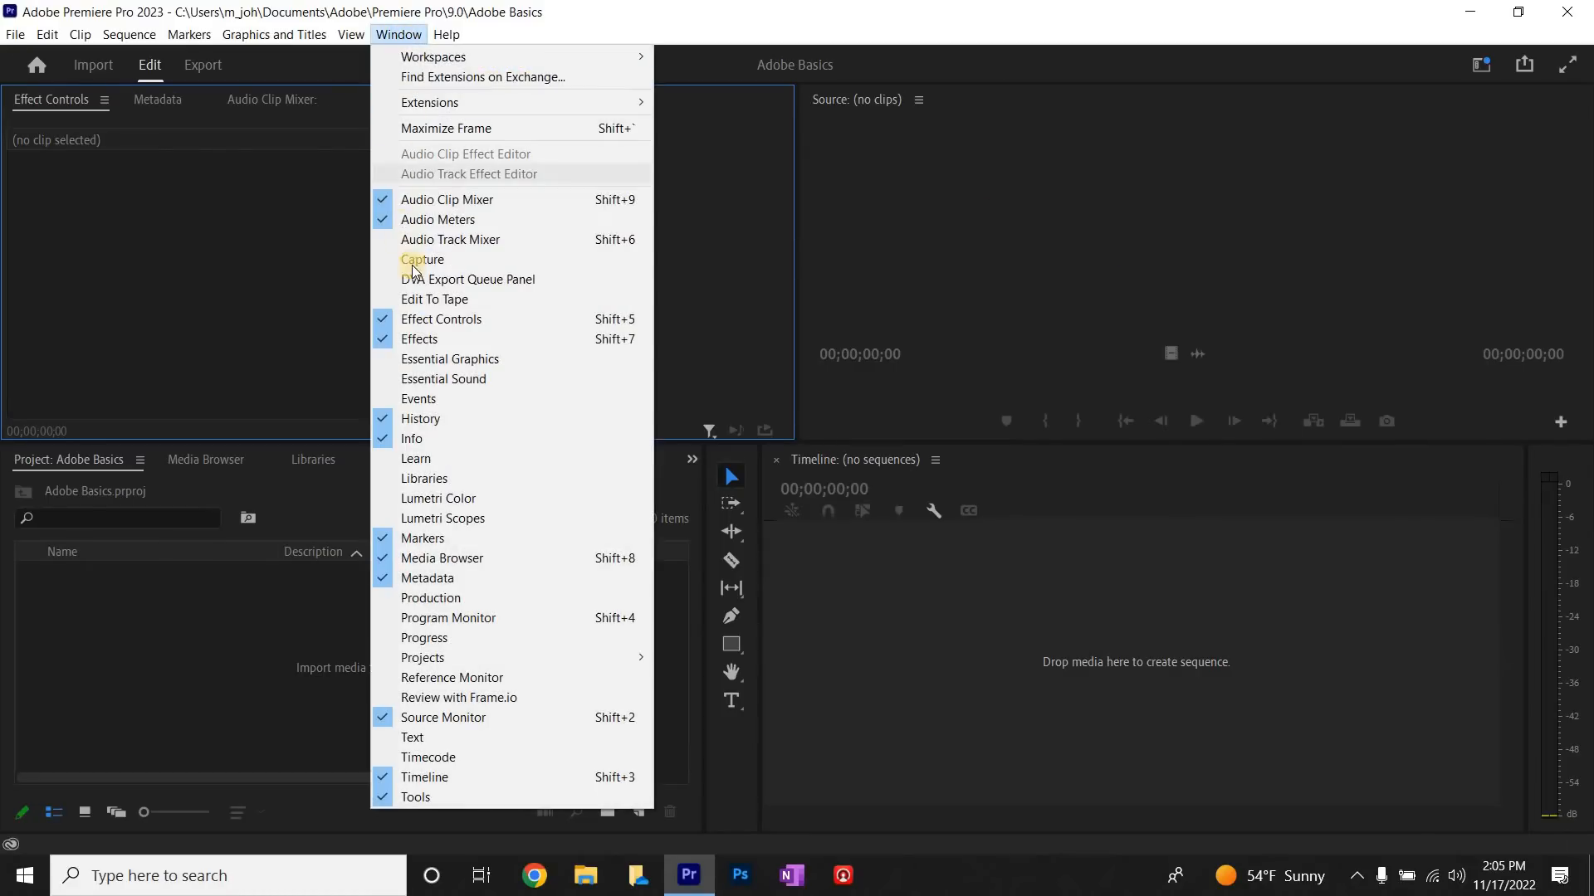
left_click(429, 619)
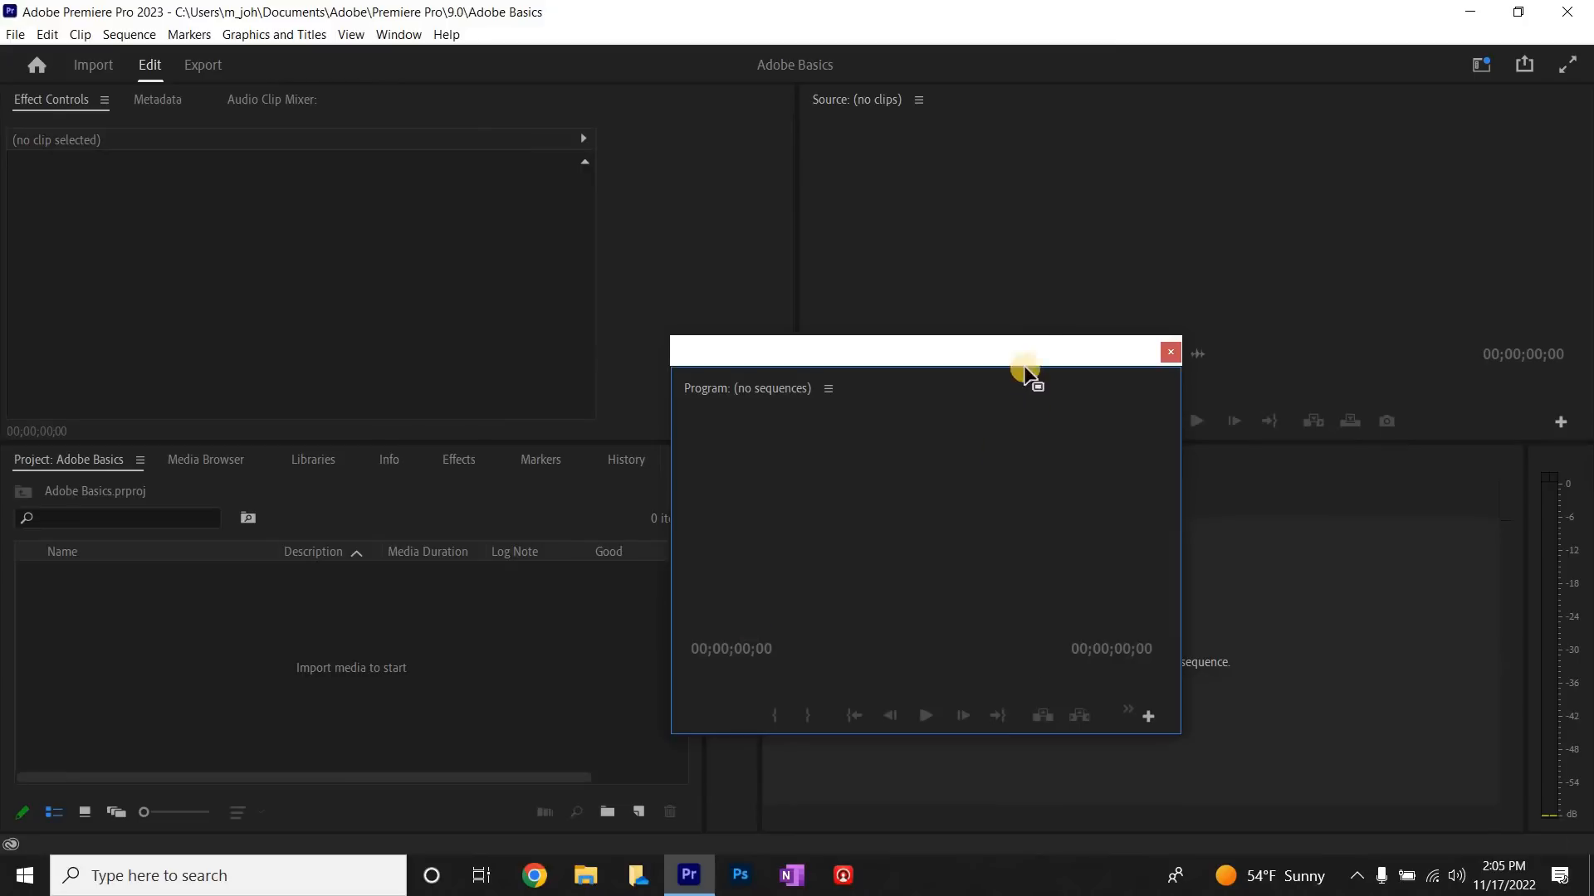
left_click_drag(723, 186, 484, 115)
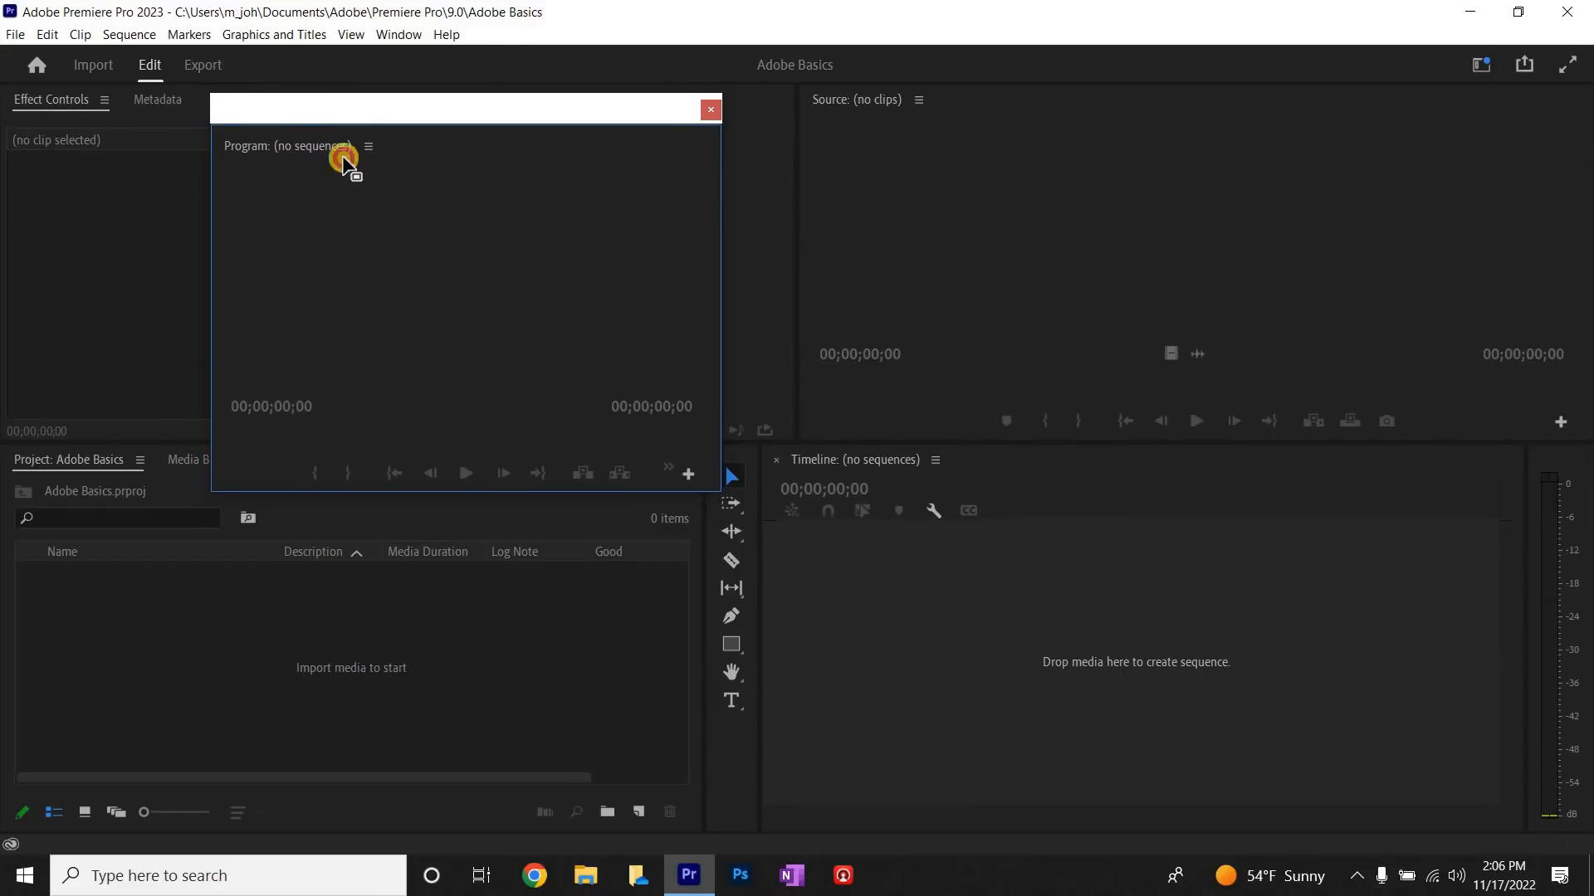
left_click_drag(344, 161, 1569, 267)
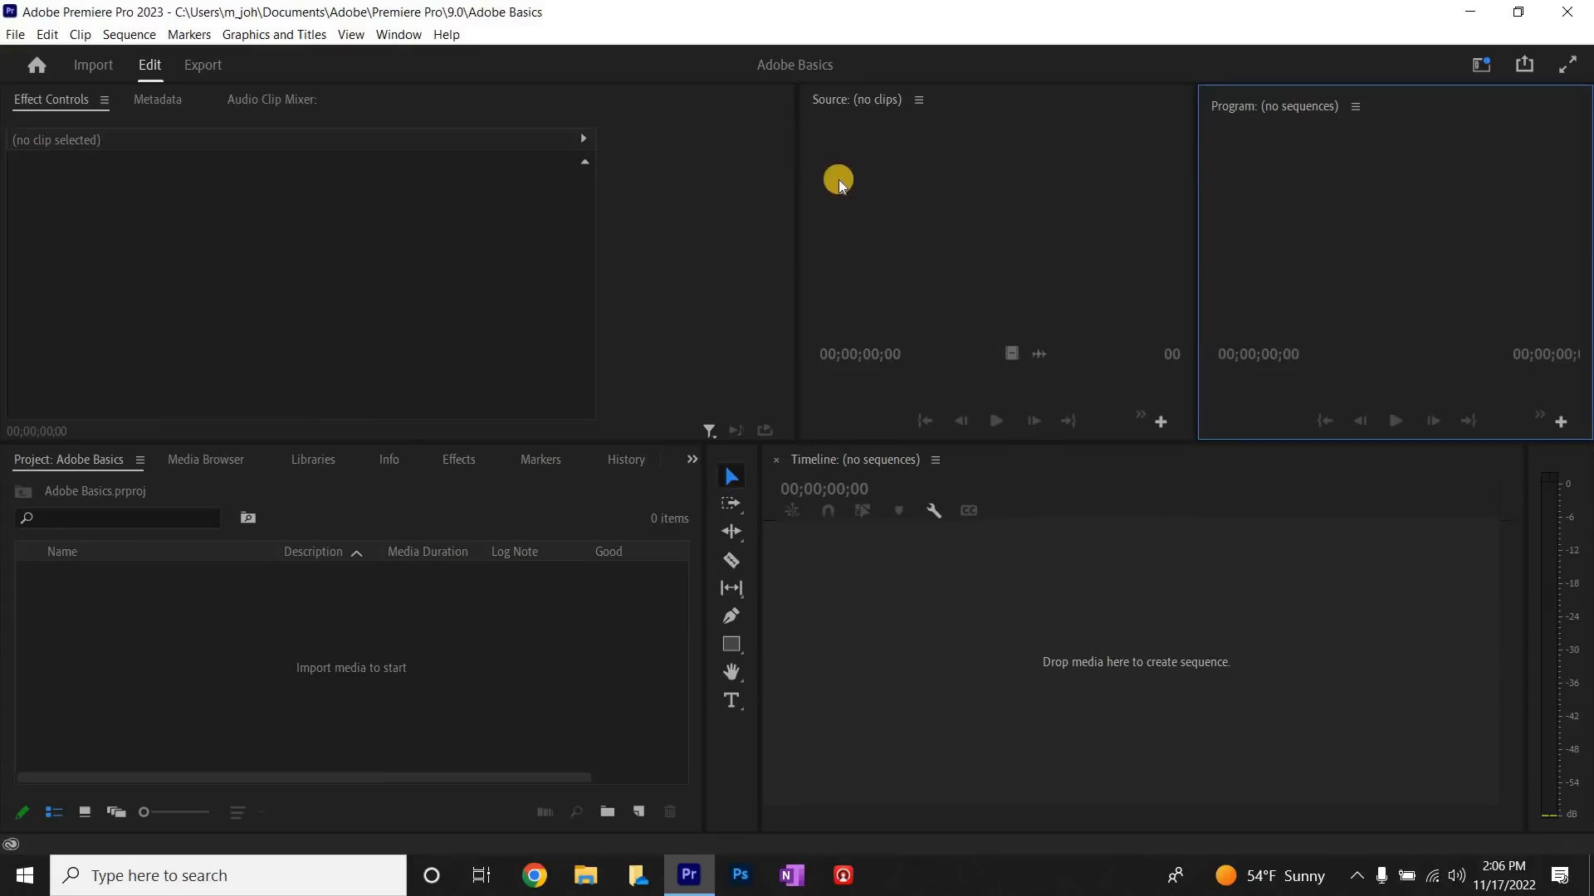
left_click_drag(796, 222, 503, 224)
left_click_drag(1196, 286, 1043, 277)
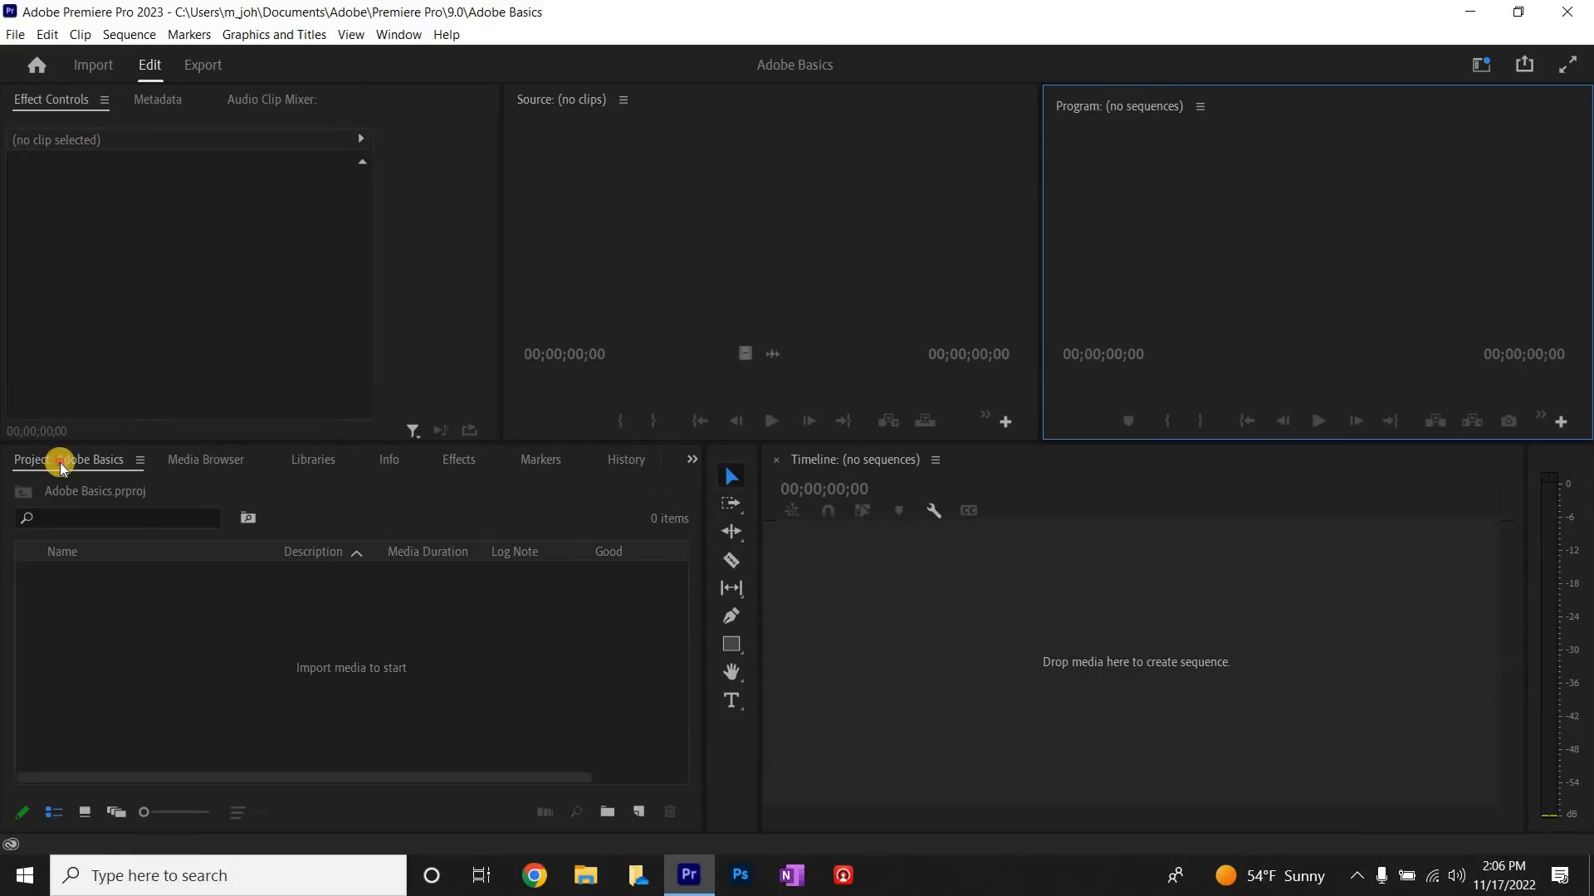
Step: Move the Project, Media Browser and Effects panels into the upper group, ahead of Effect Controls
left_click_drag(61, 465, 50, 110)
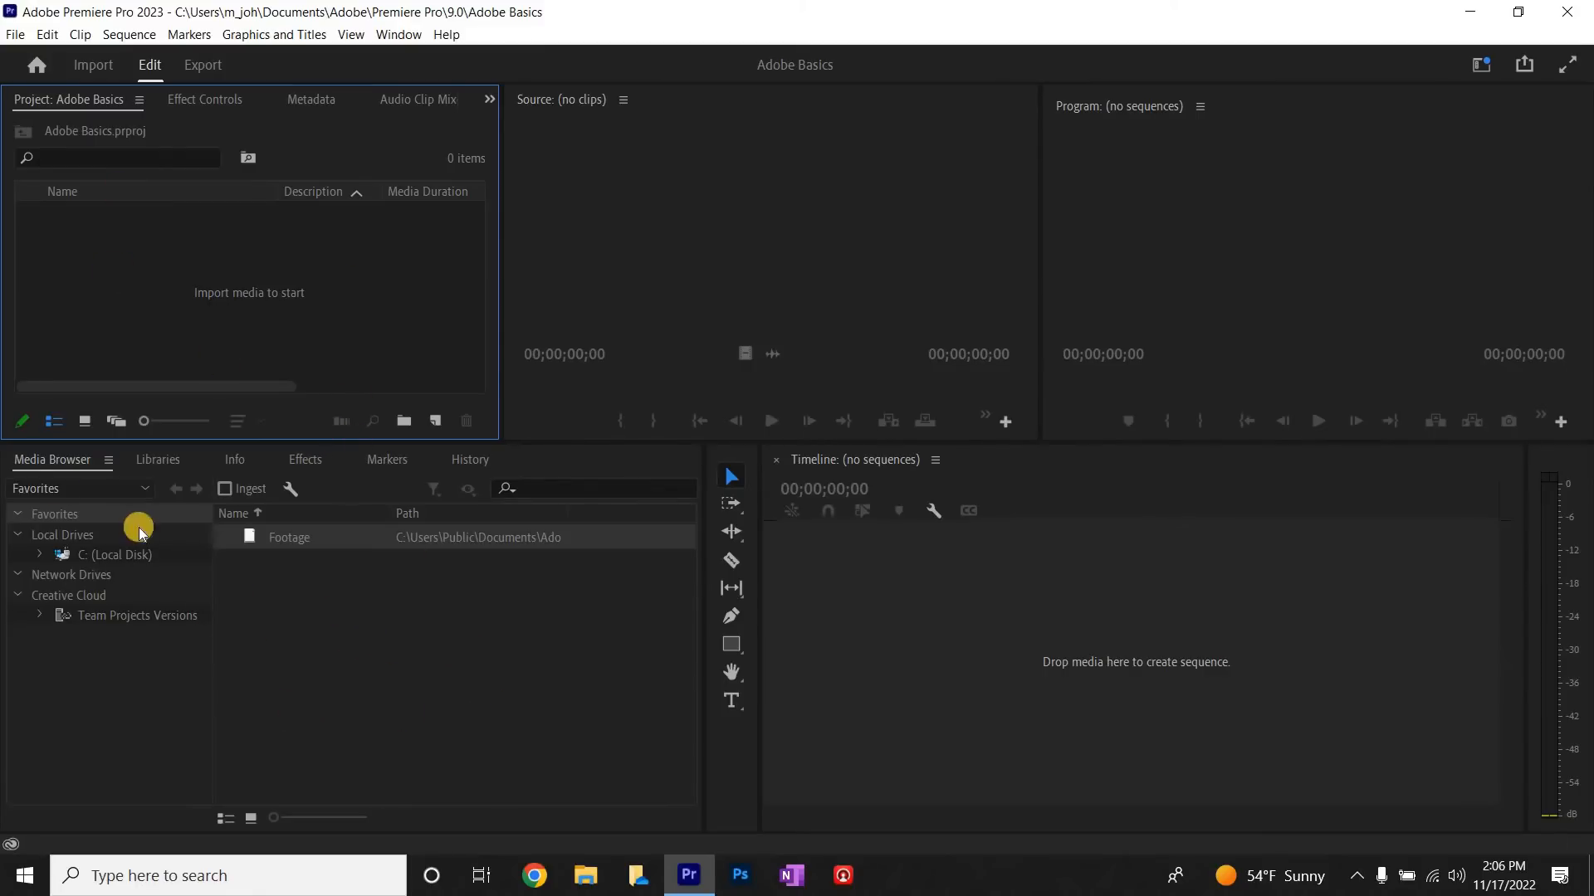
left_click_drag(56, 463, 227, 96)
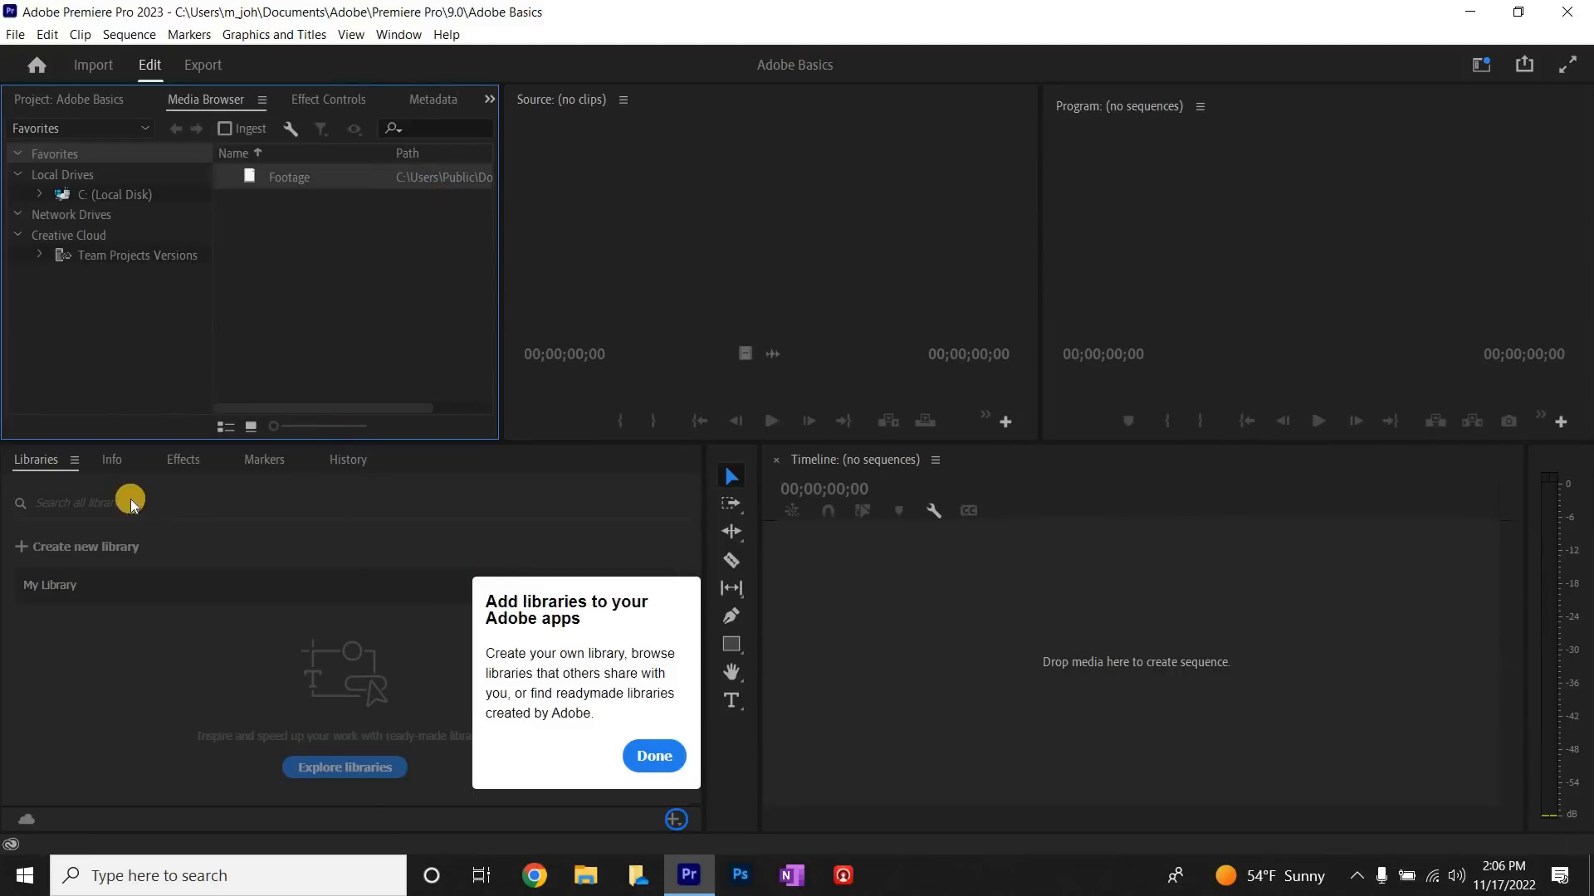
left_click(182, 460)
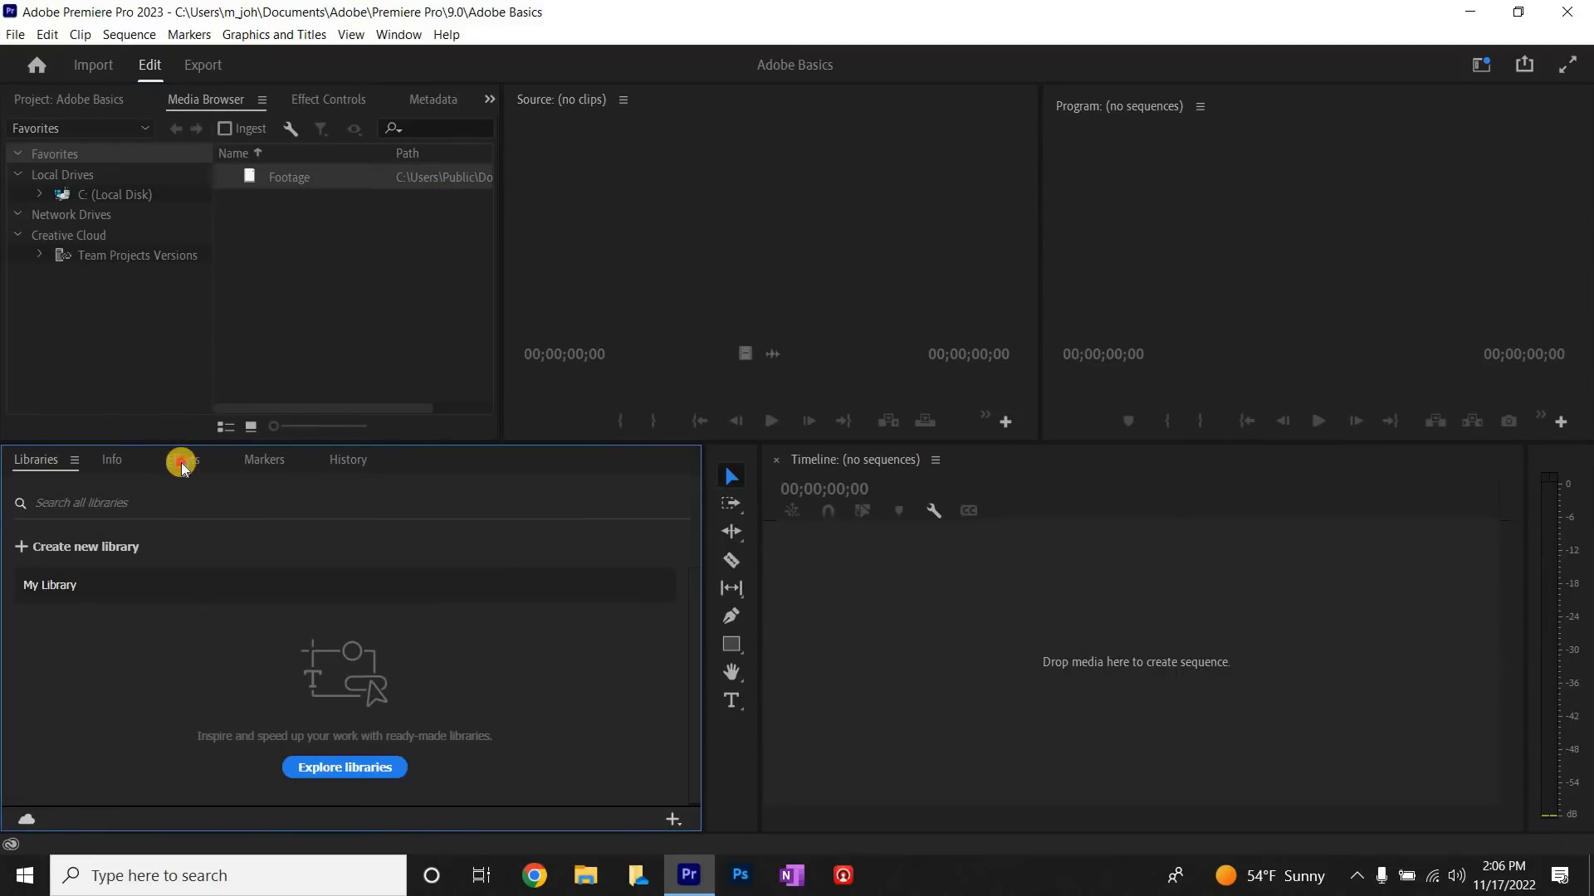
left_click_drag(181, 467, 319, 103)
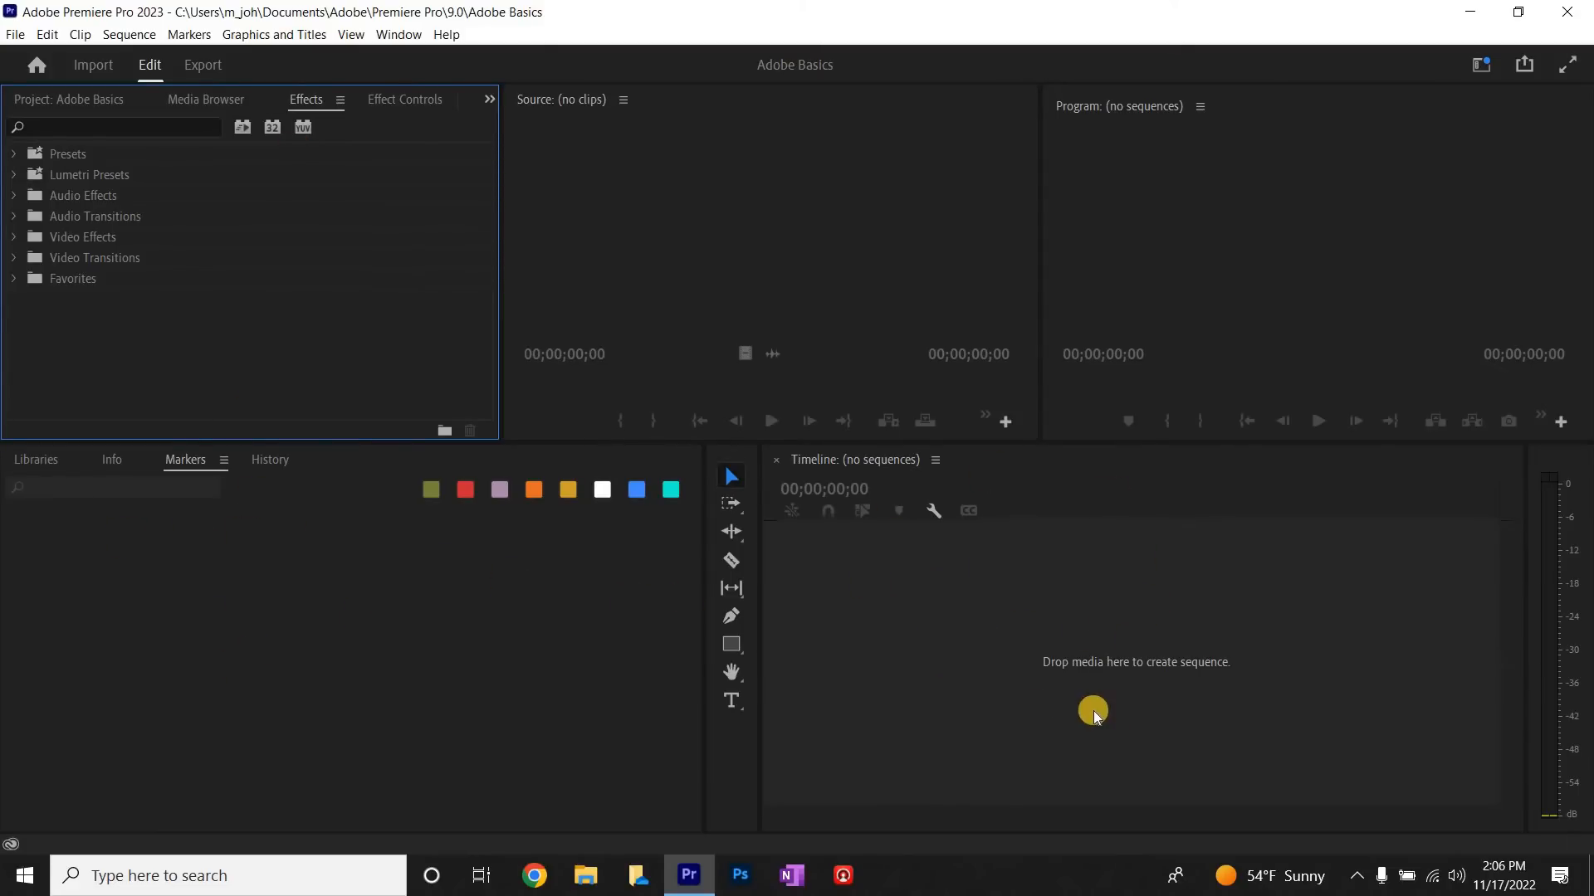
Step: Move the Audio Clip Mixer into the lower group between Markers and History
left_click(489, 100)
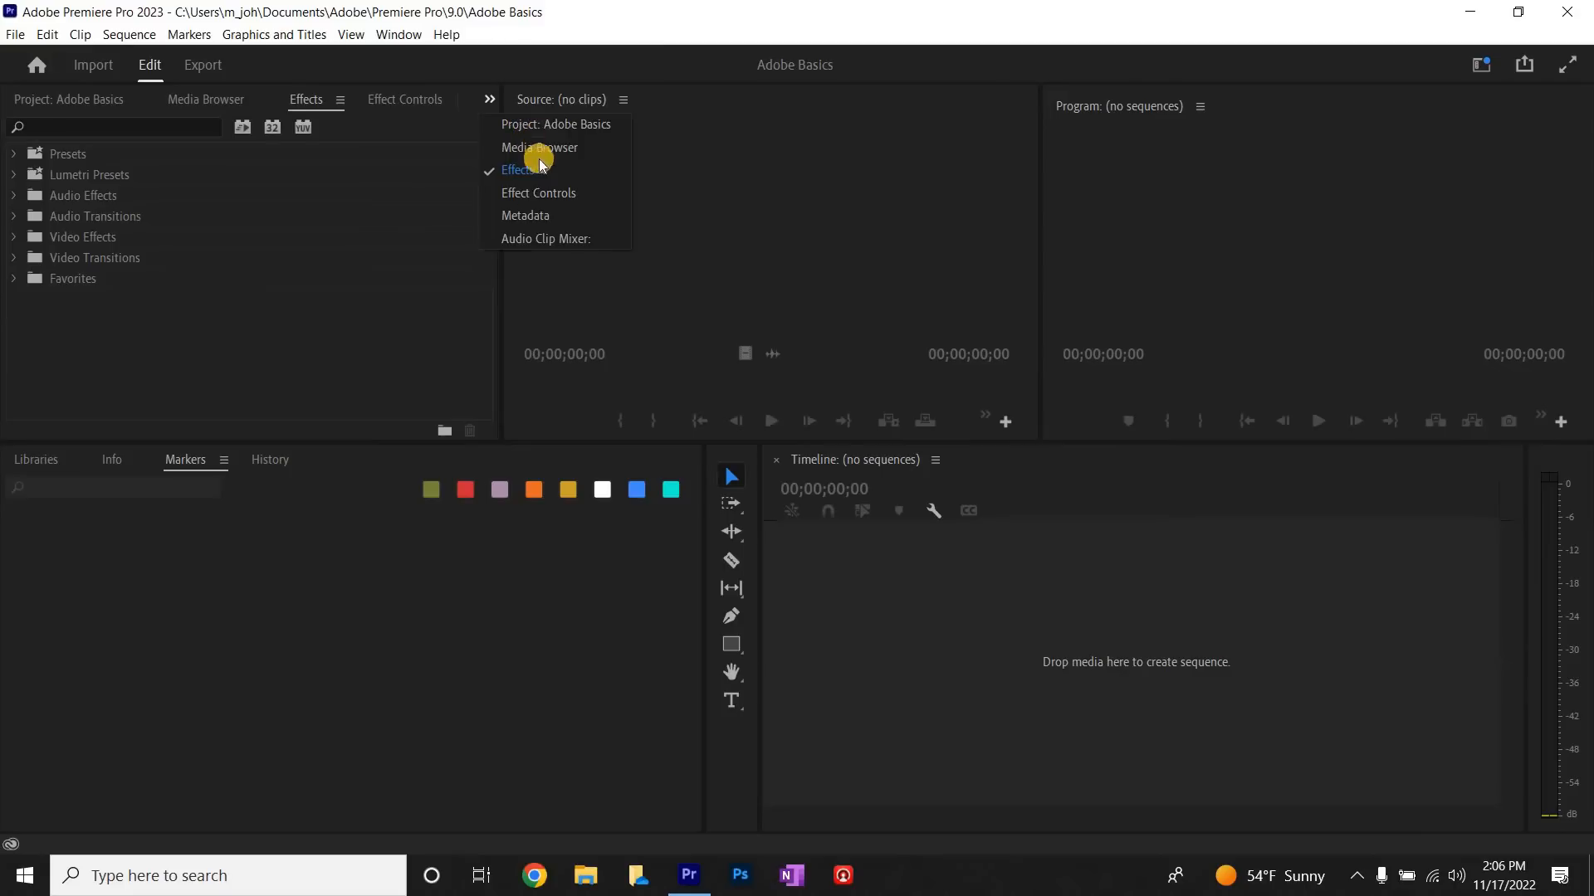
left_click(522, 240)
left_click_drag(384, 100, 337, 476)
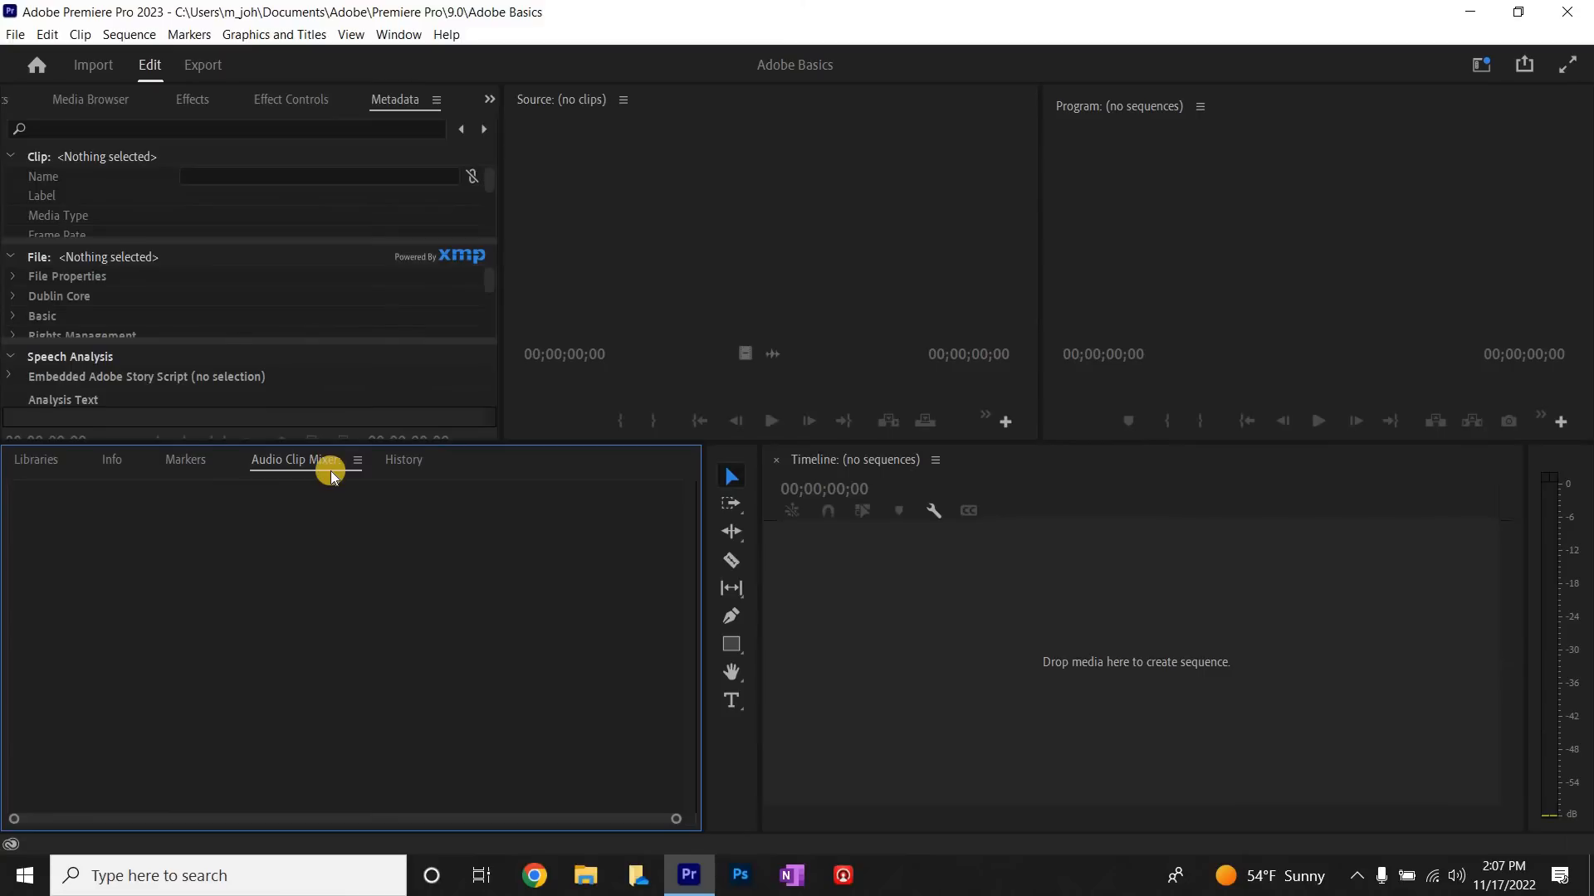
Step: Open the Audio Track Mixer, dock it next to the Audio Clip Mixer, and widen the Timeline slightly
left_click(399, 35)
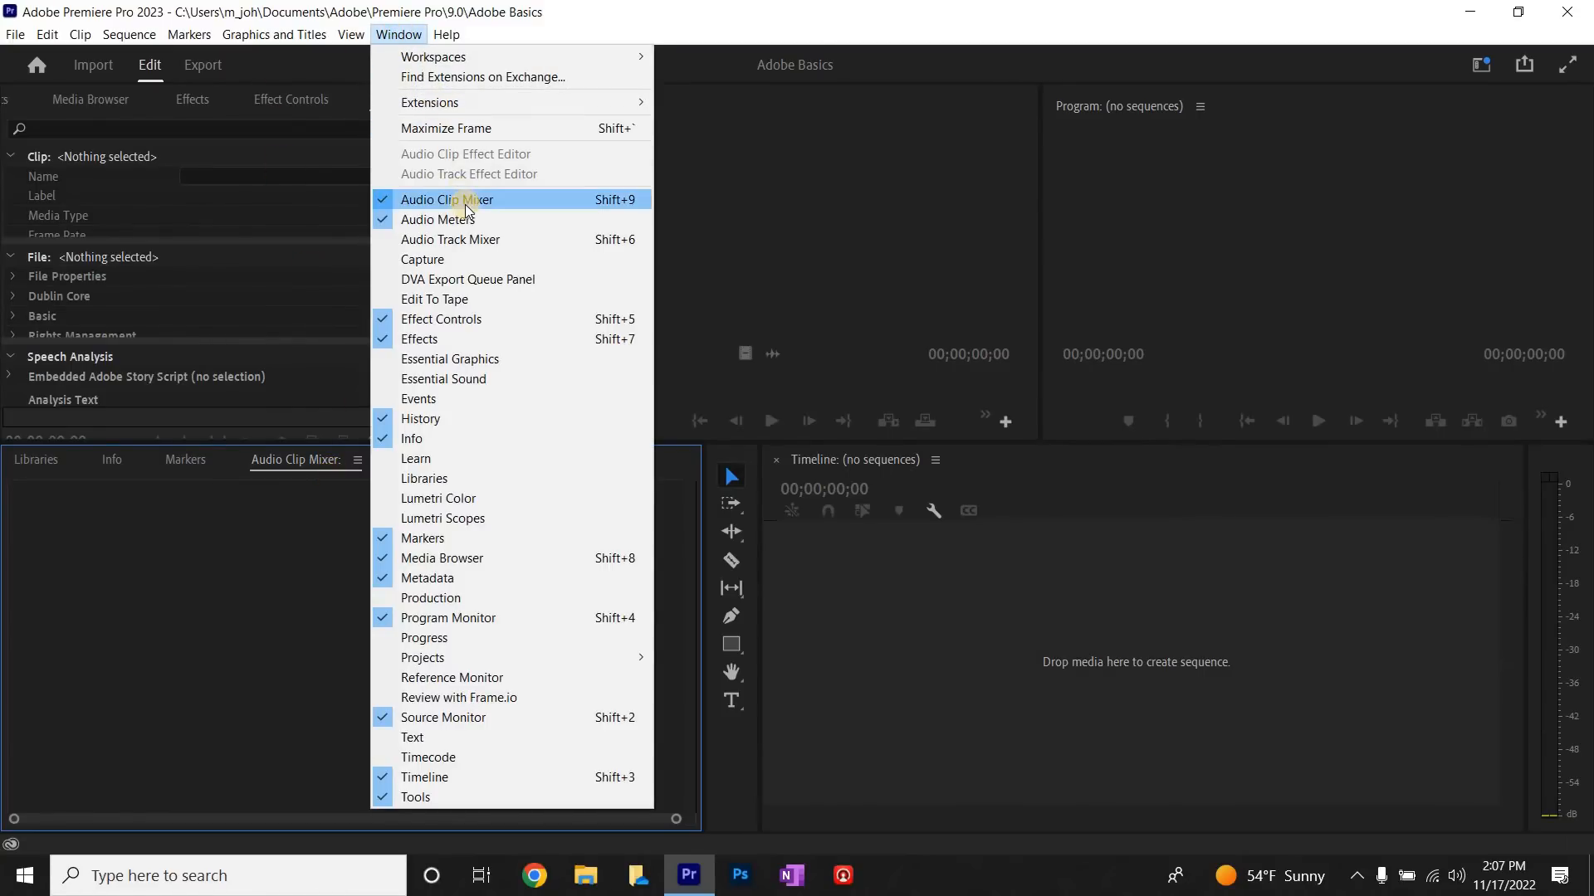
left_click(466, 244)
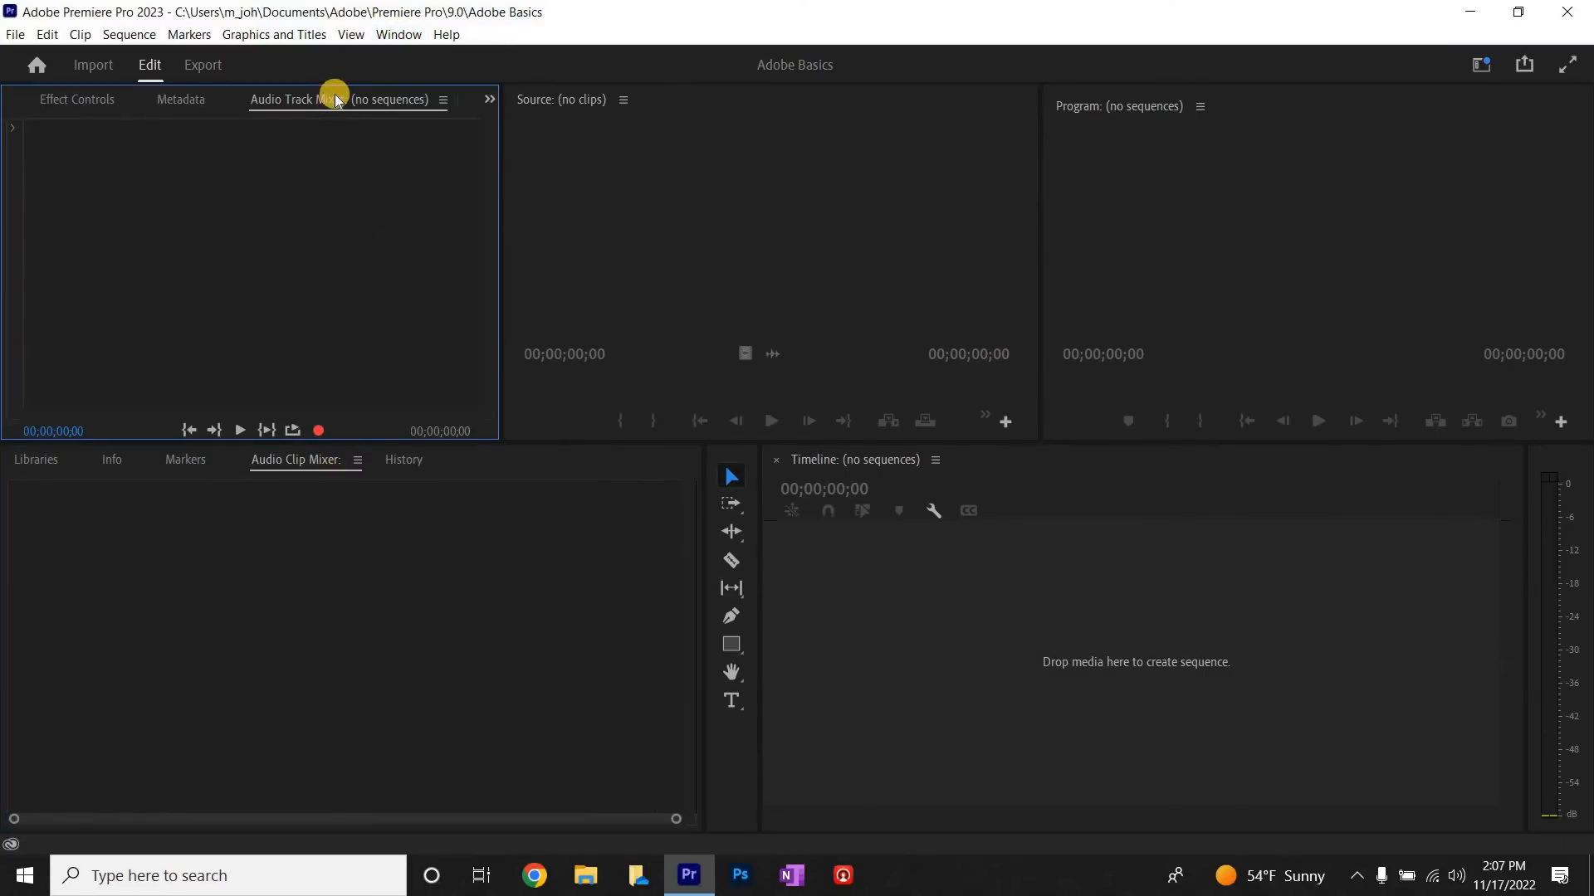
left_click_drag(331, 124, 479, 493)
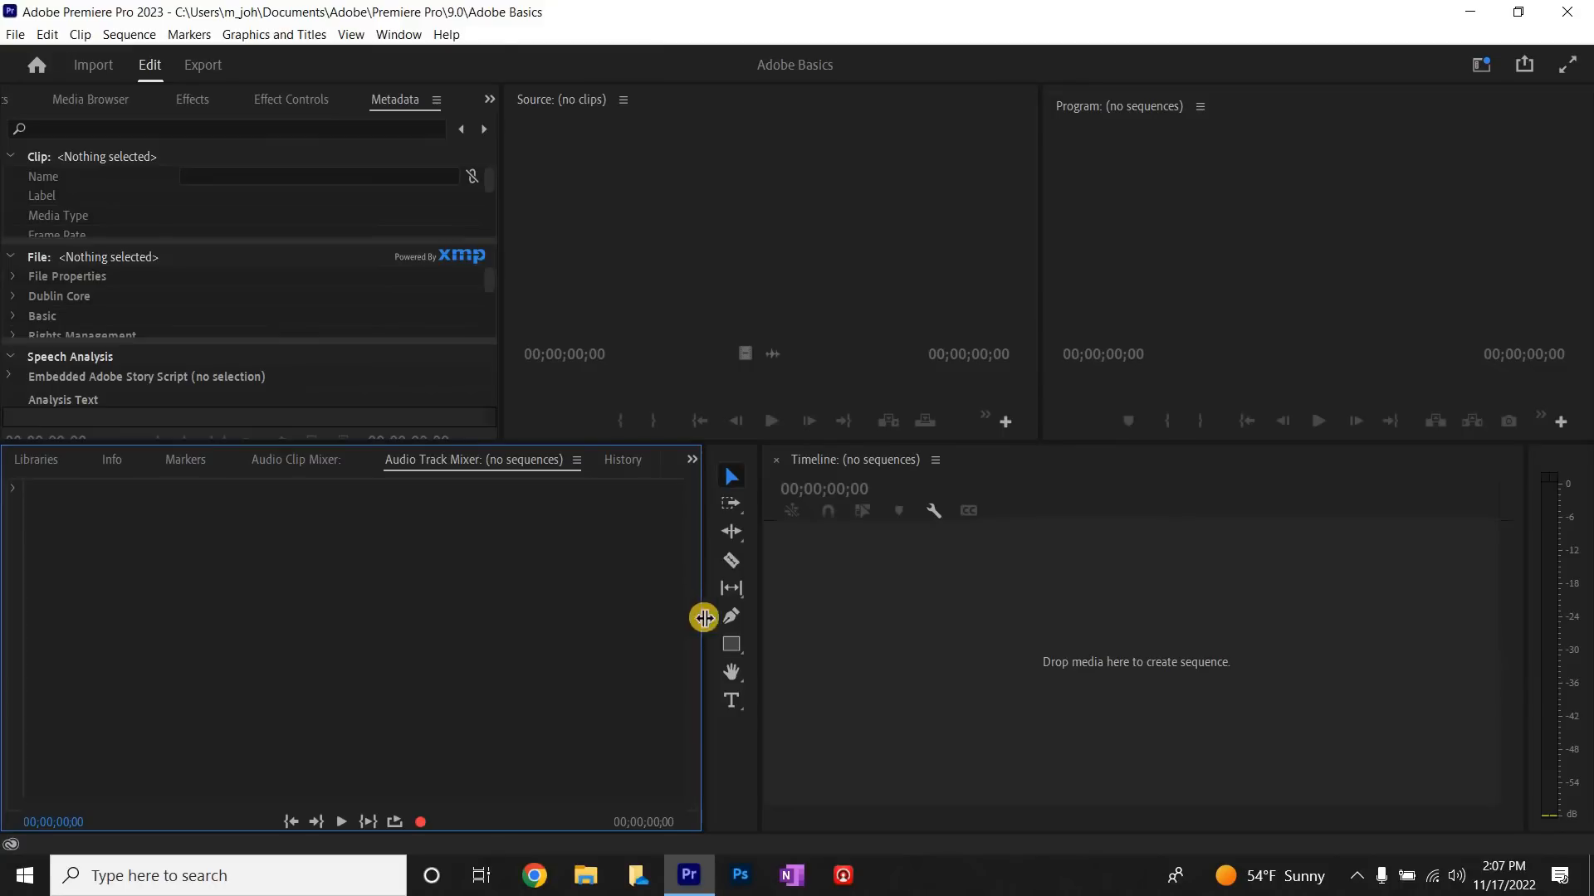
left_click_drag(719, 652, 675, 505)
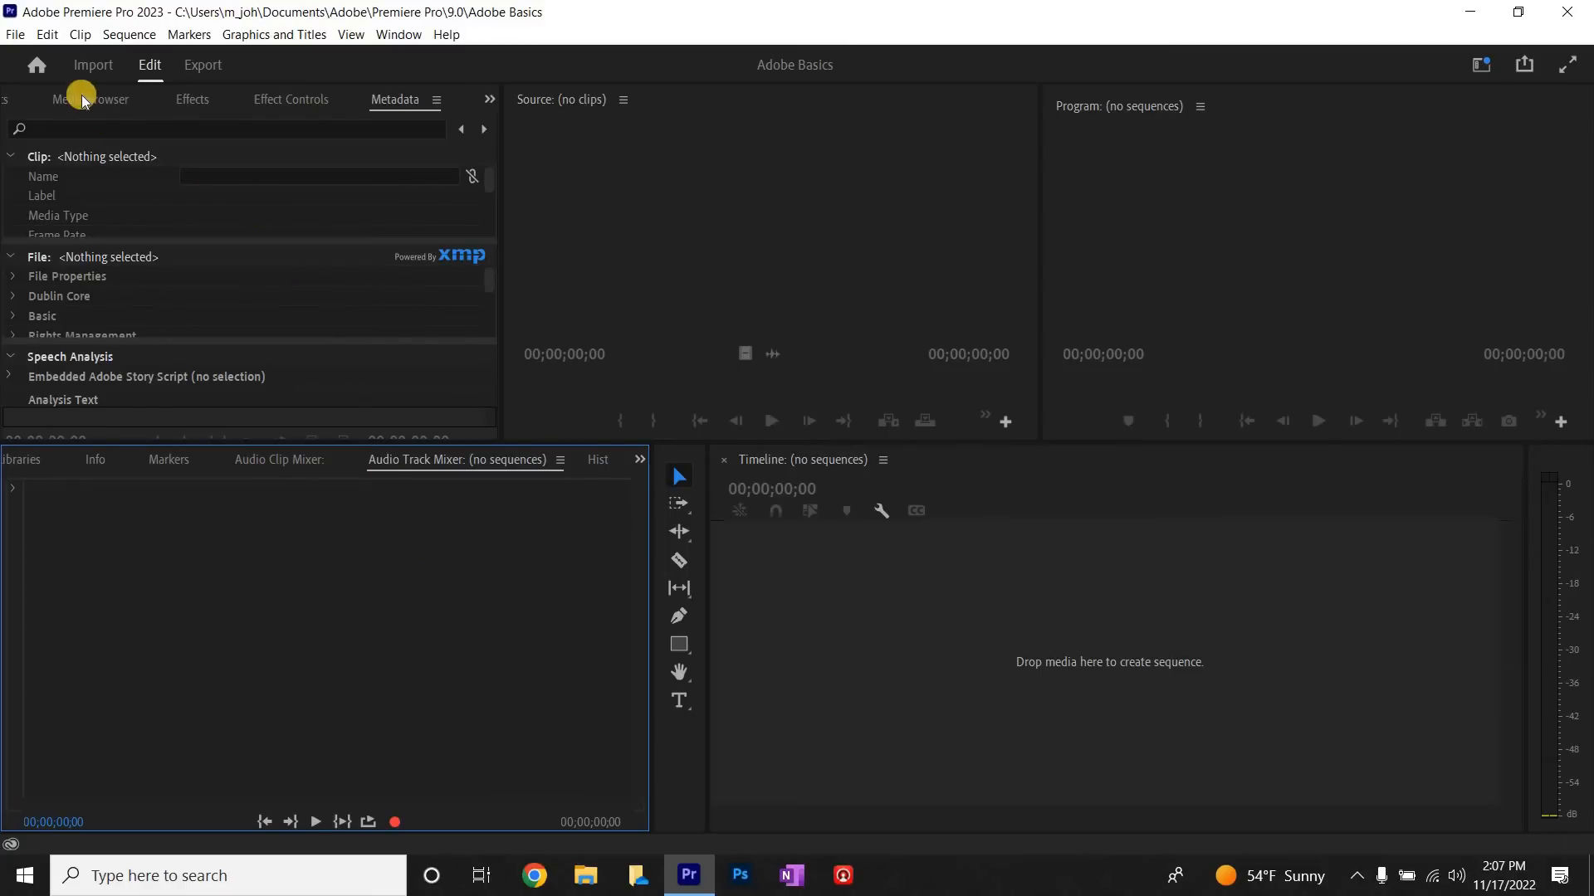
Step: Look through the Project, Media Browser, Effects, Effect Controls and Metadata panels in the upper group, ending on the Project panel
left_click(48, 104)
left_click(17, 100)
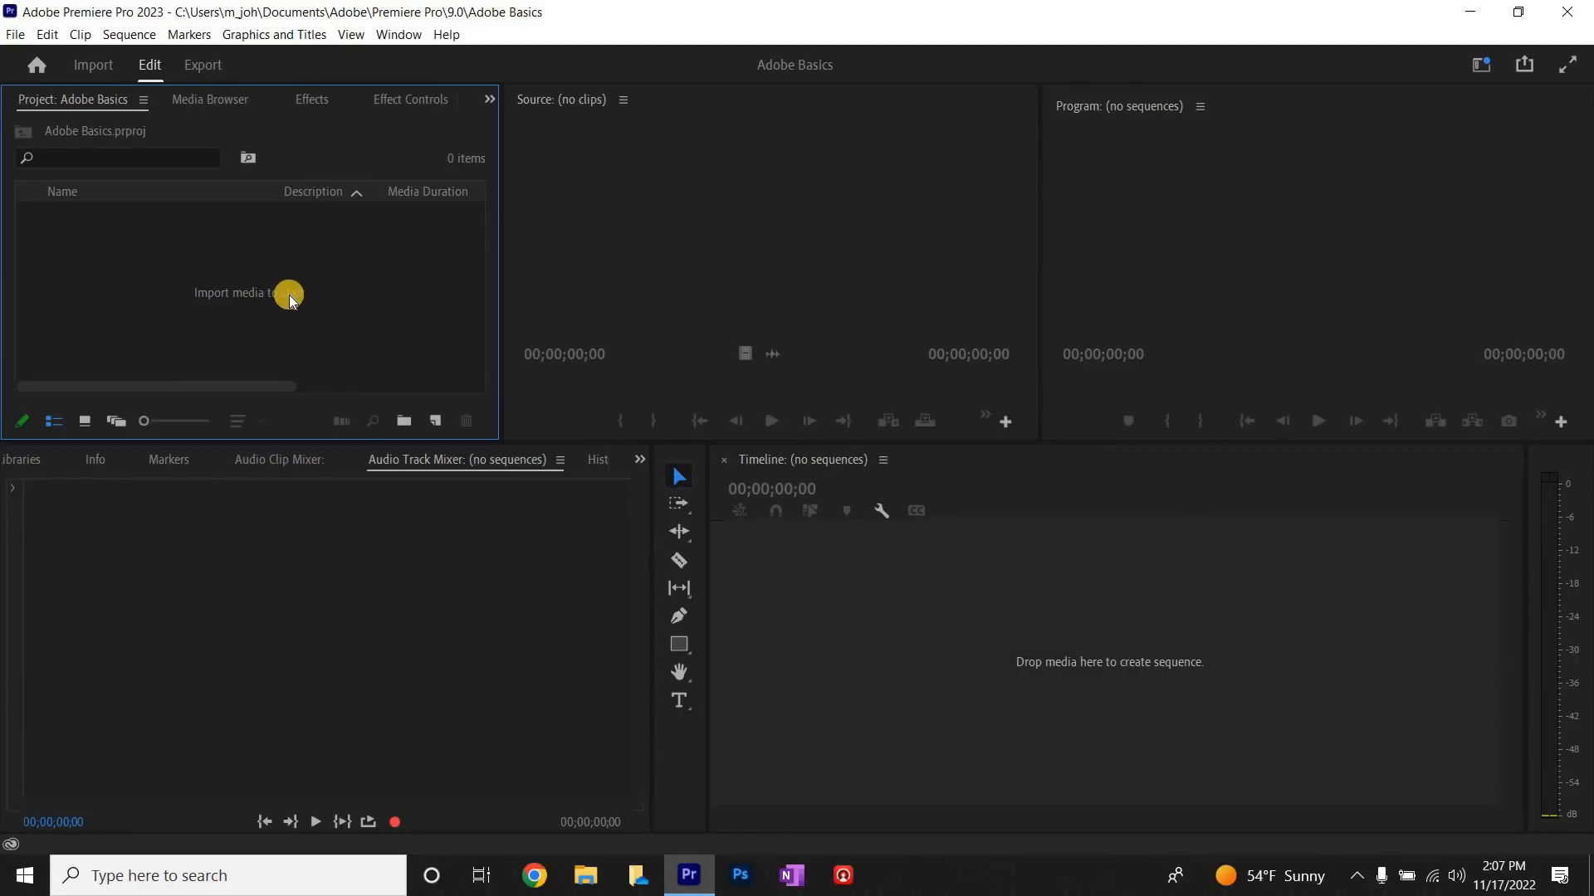
left_click(210, 99)
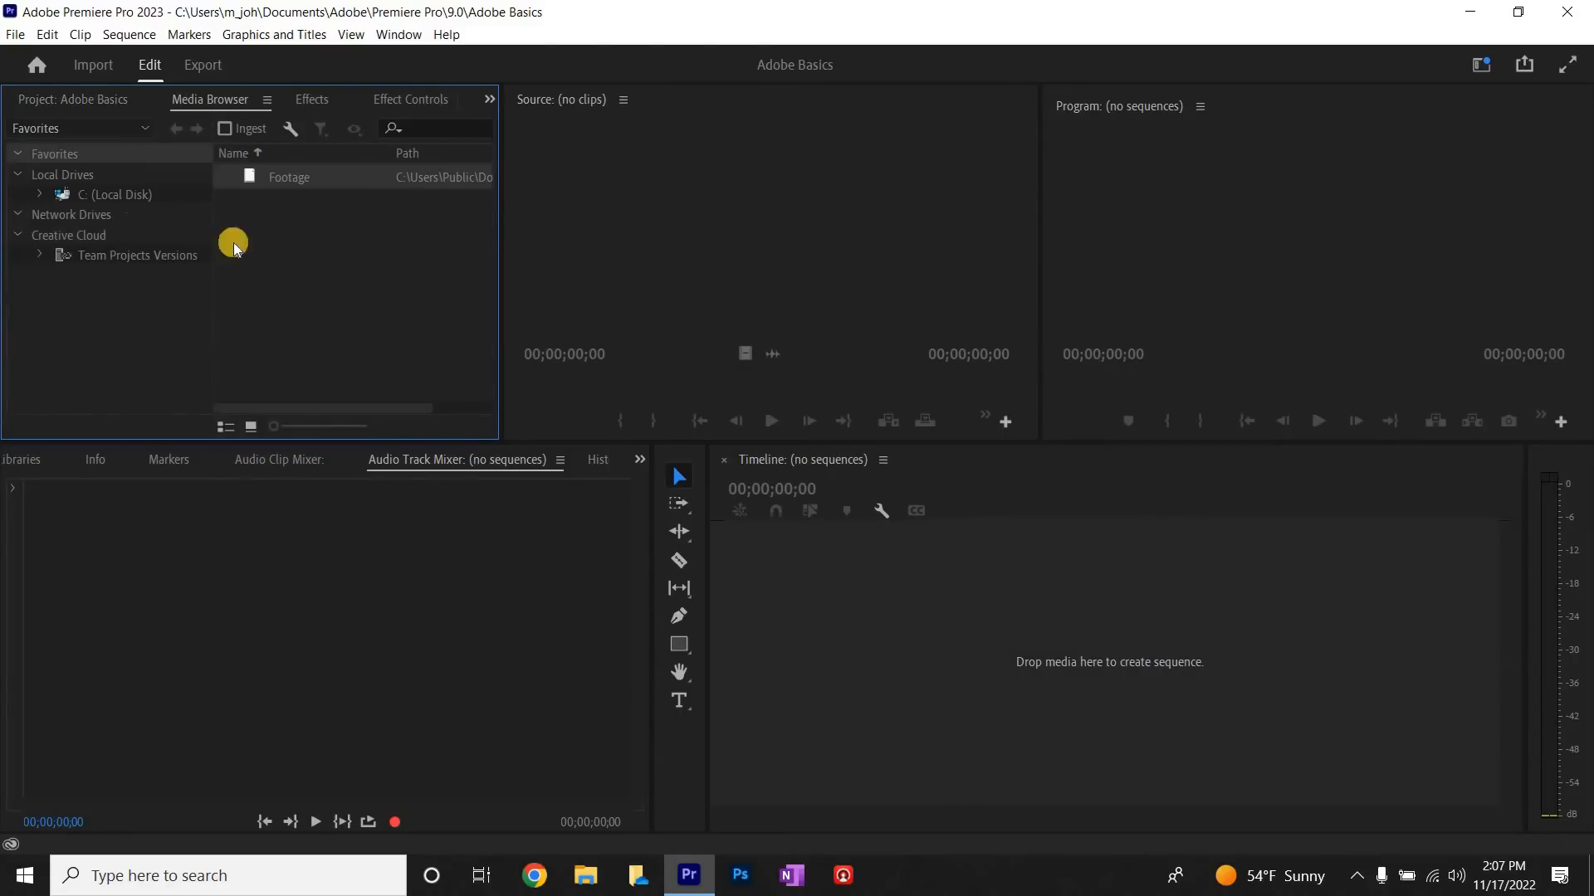
left_click(314, 101)
left_click(409, 99)
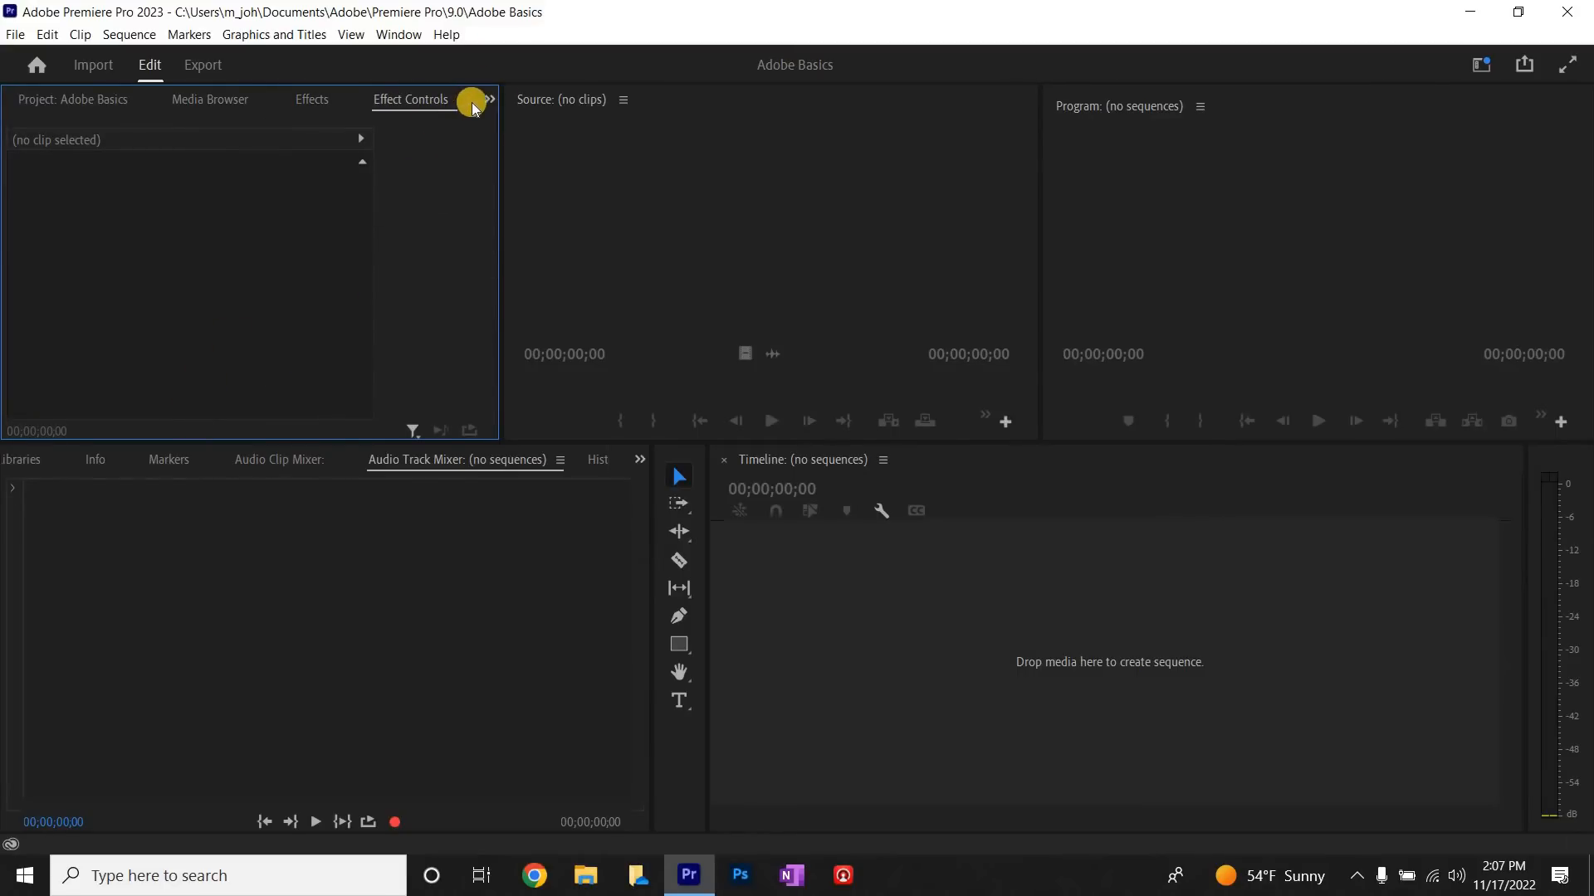
left_click(487, 100)
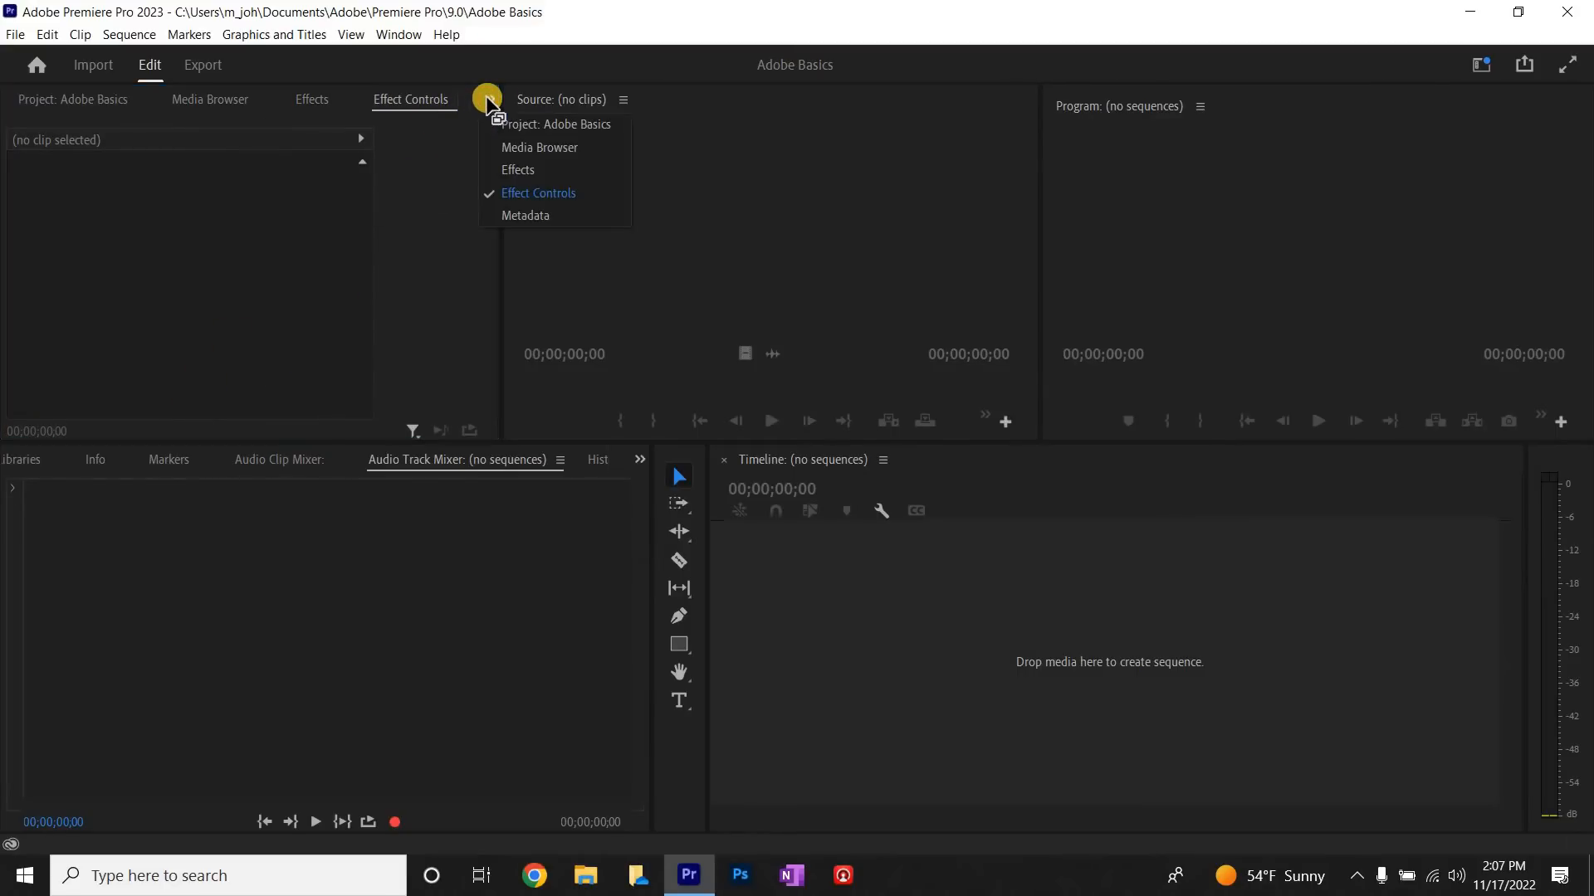
left_click(531, 216)
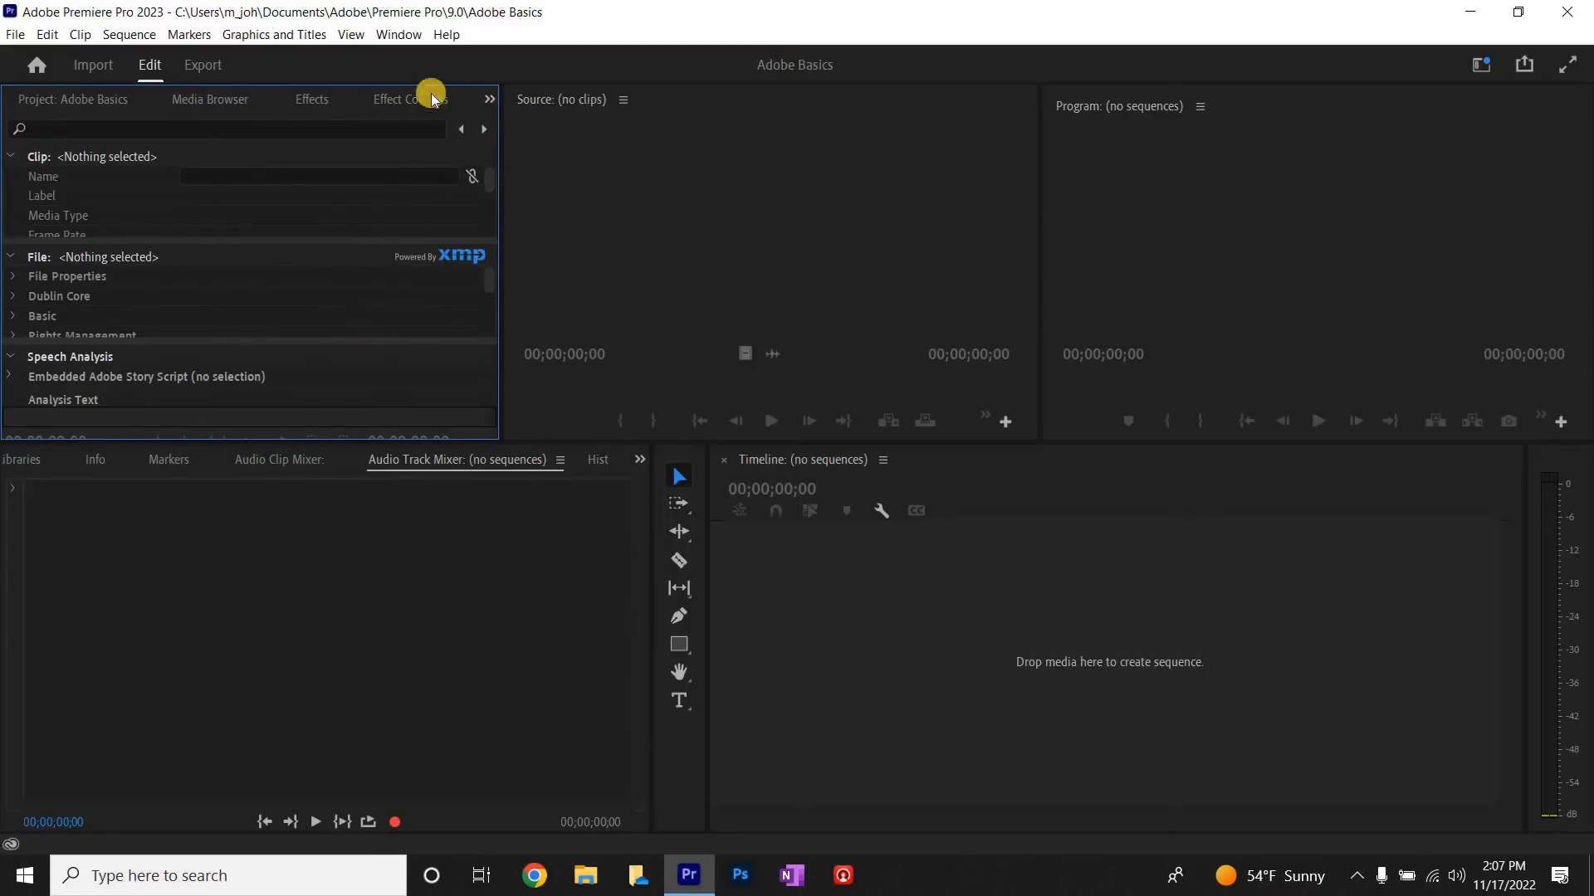
left_click(225, 100)
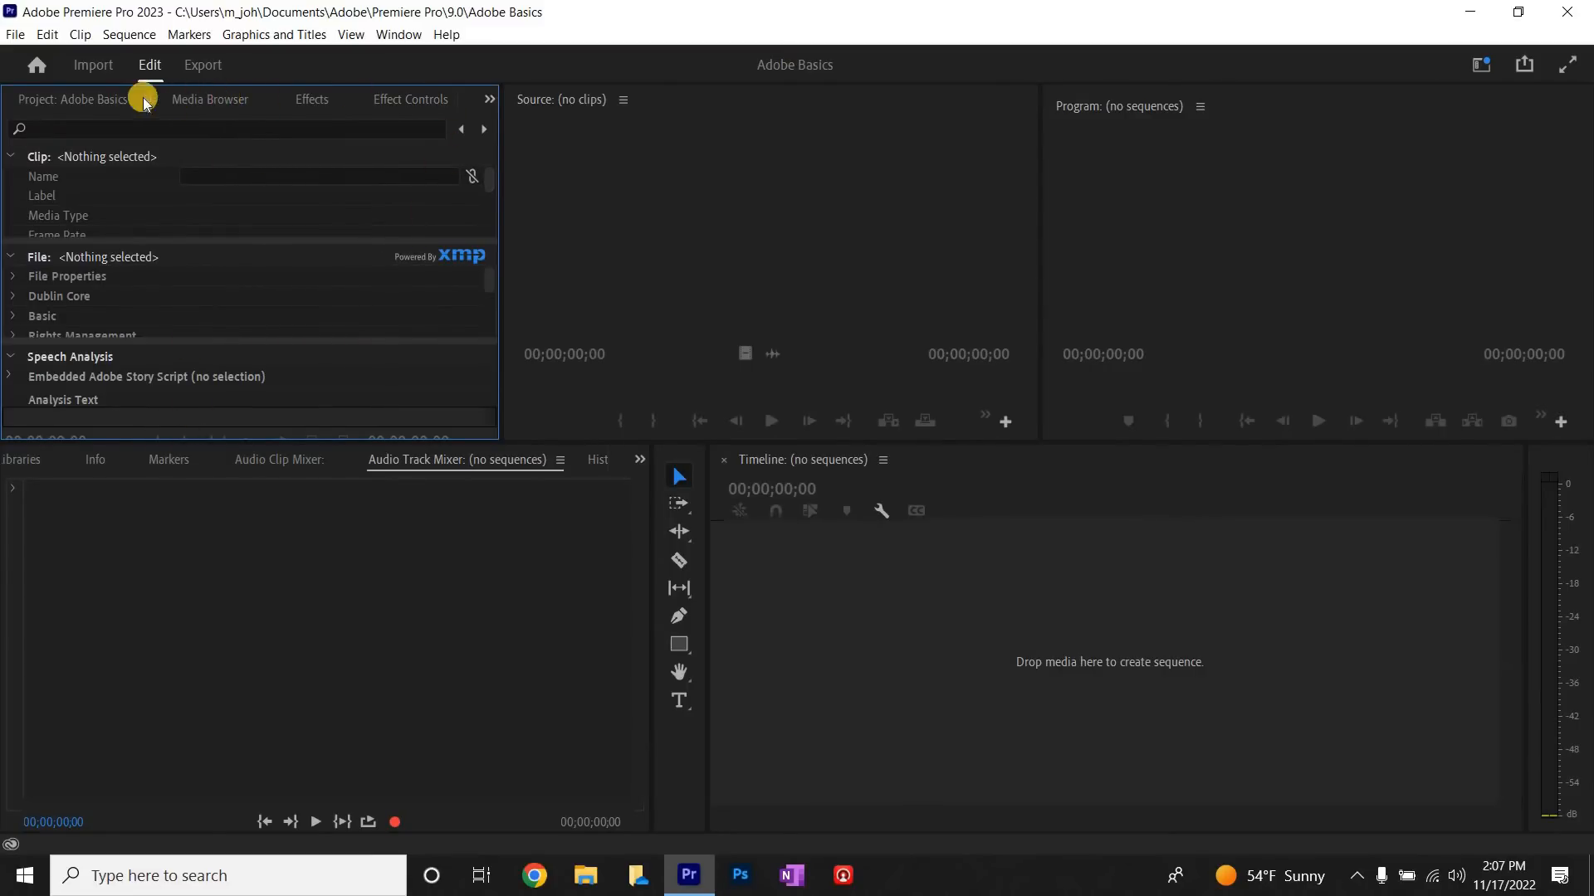
left_click(102, 101)
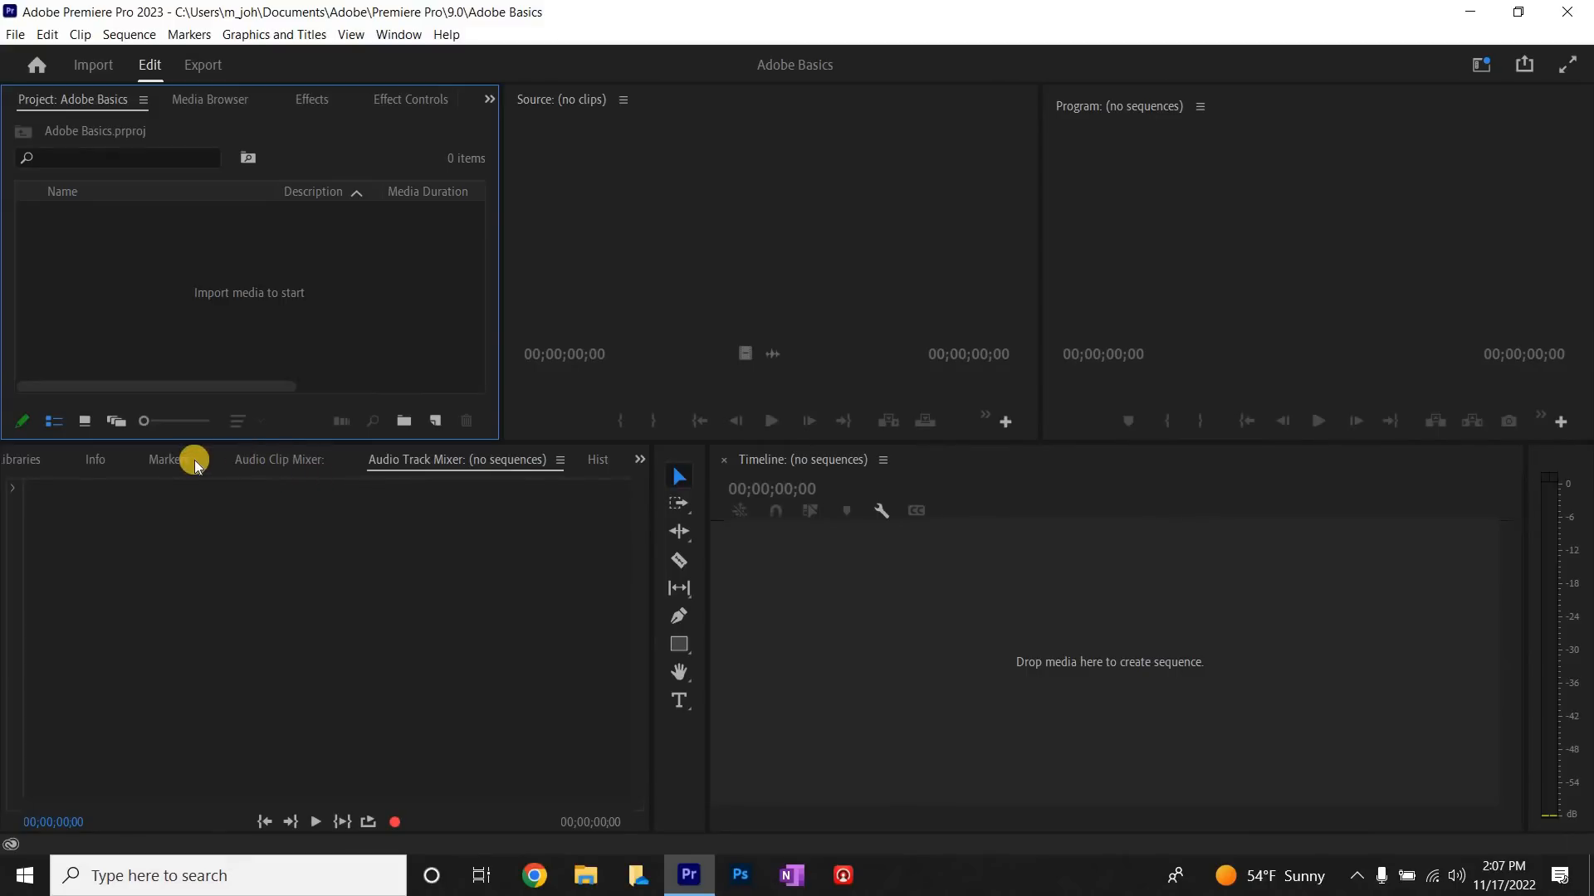
Step: Close the Info and Libraries panels in the lower panel group
left_click(162, 461)
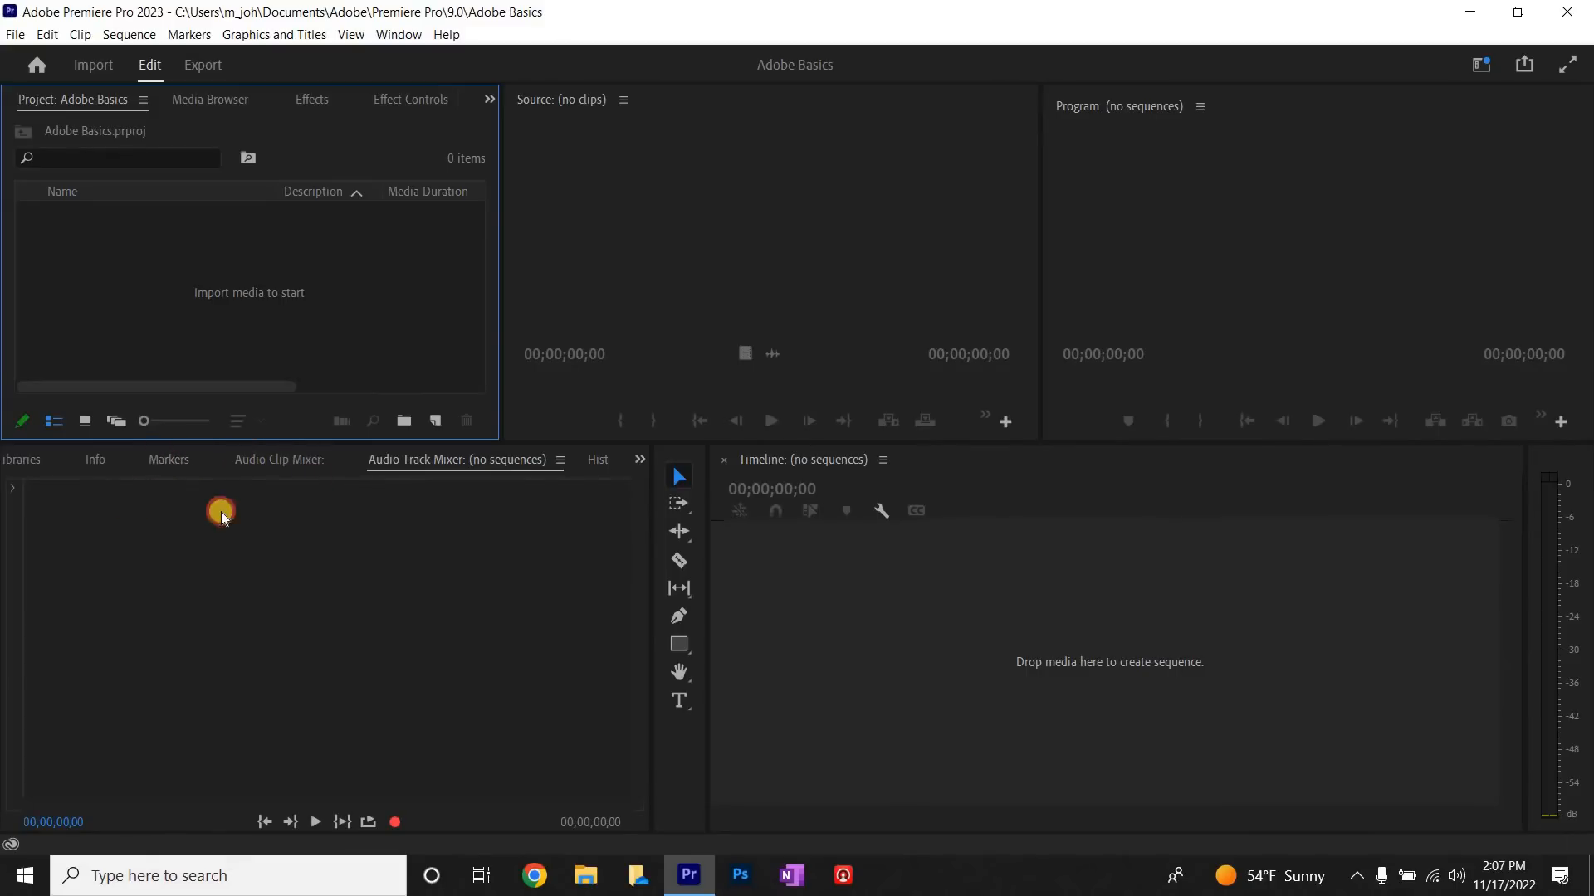
left_click(98, 462)
left_click(117, 461)
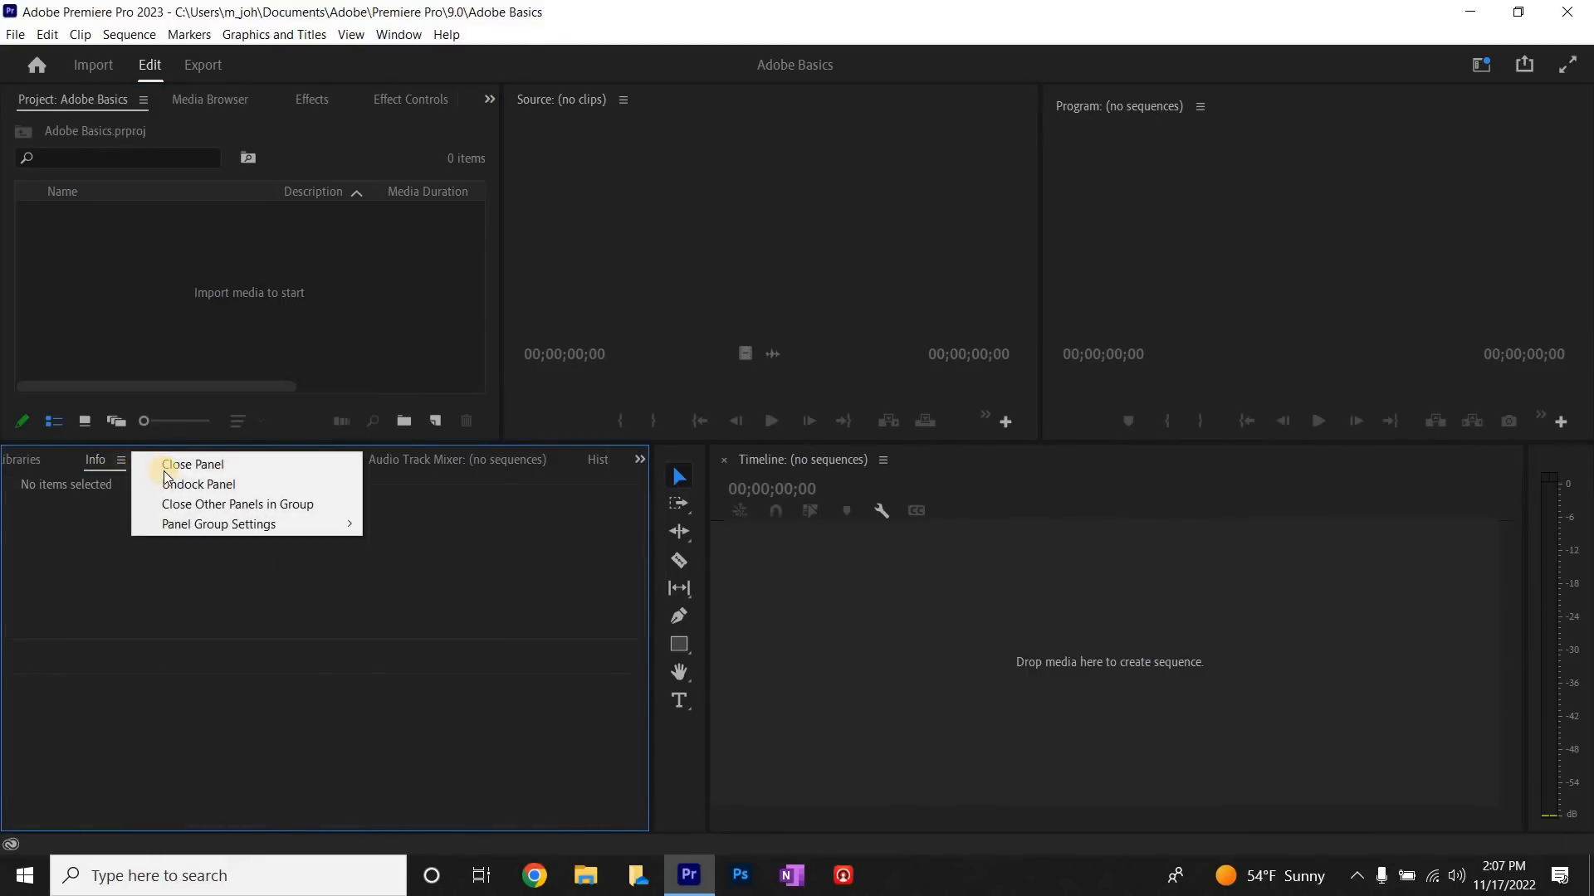
left_click(199, 464)
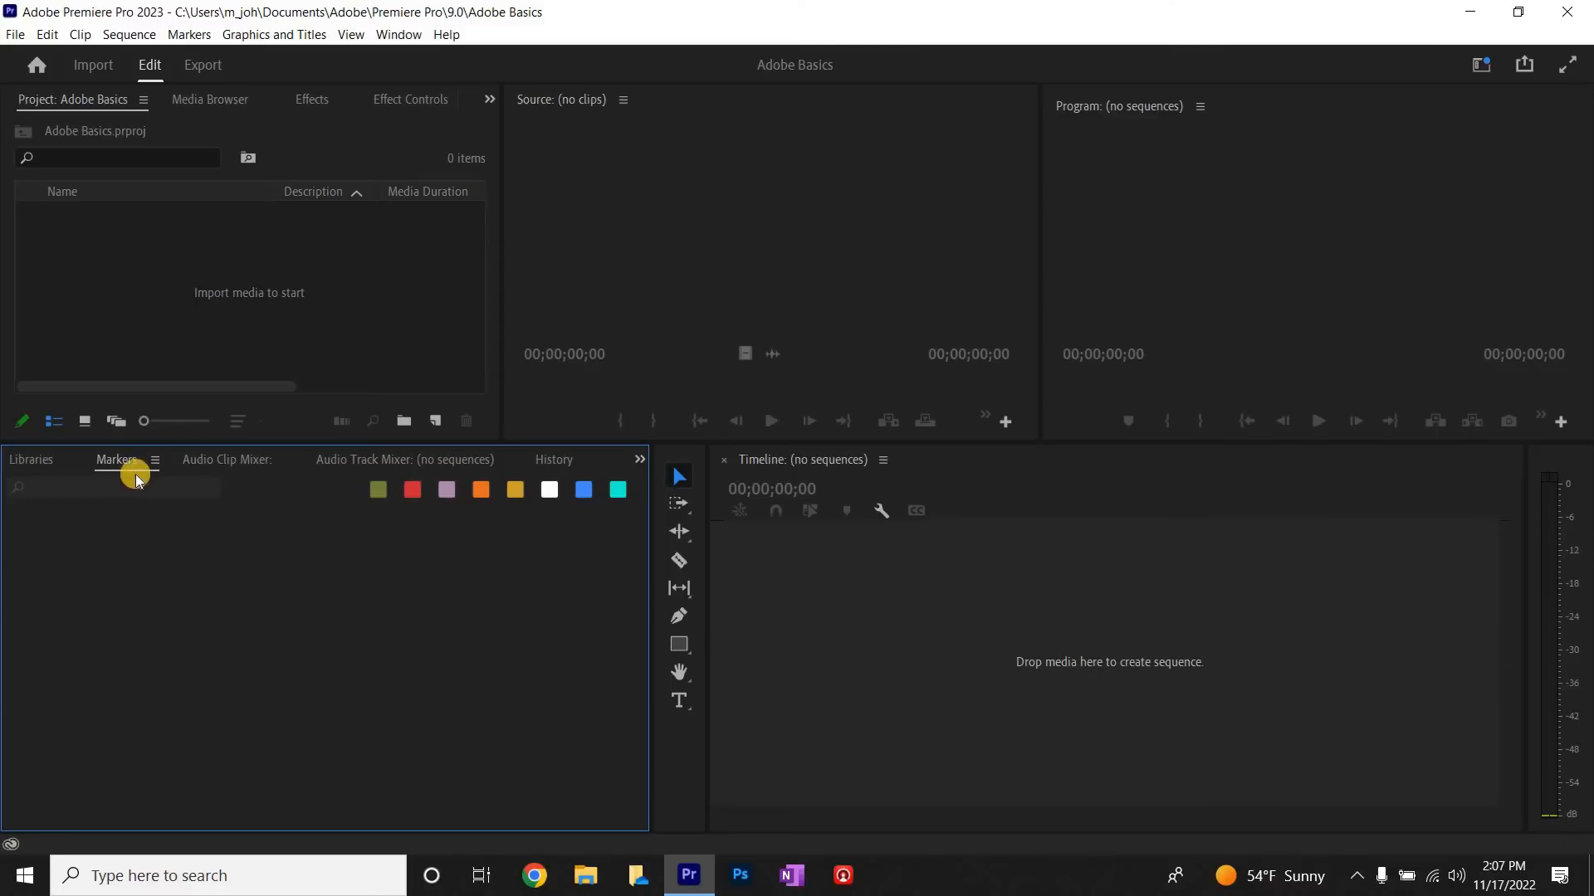
left_click(42, 464)
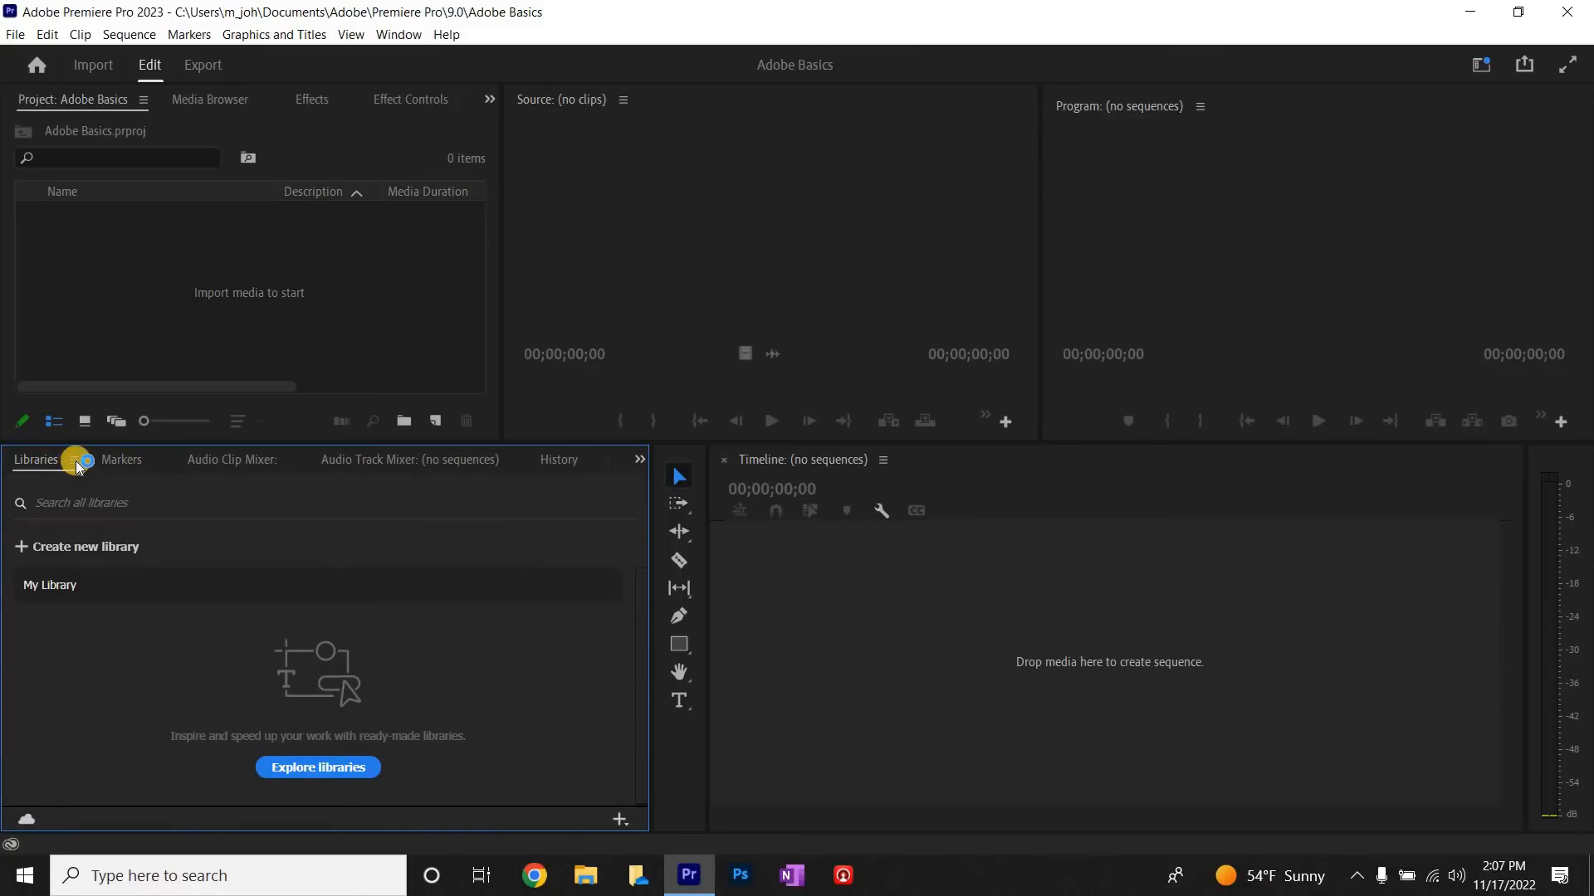
left_click(75, 460)
left_click(133, 462)
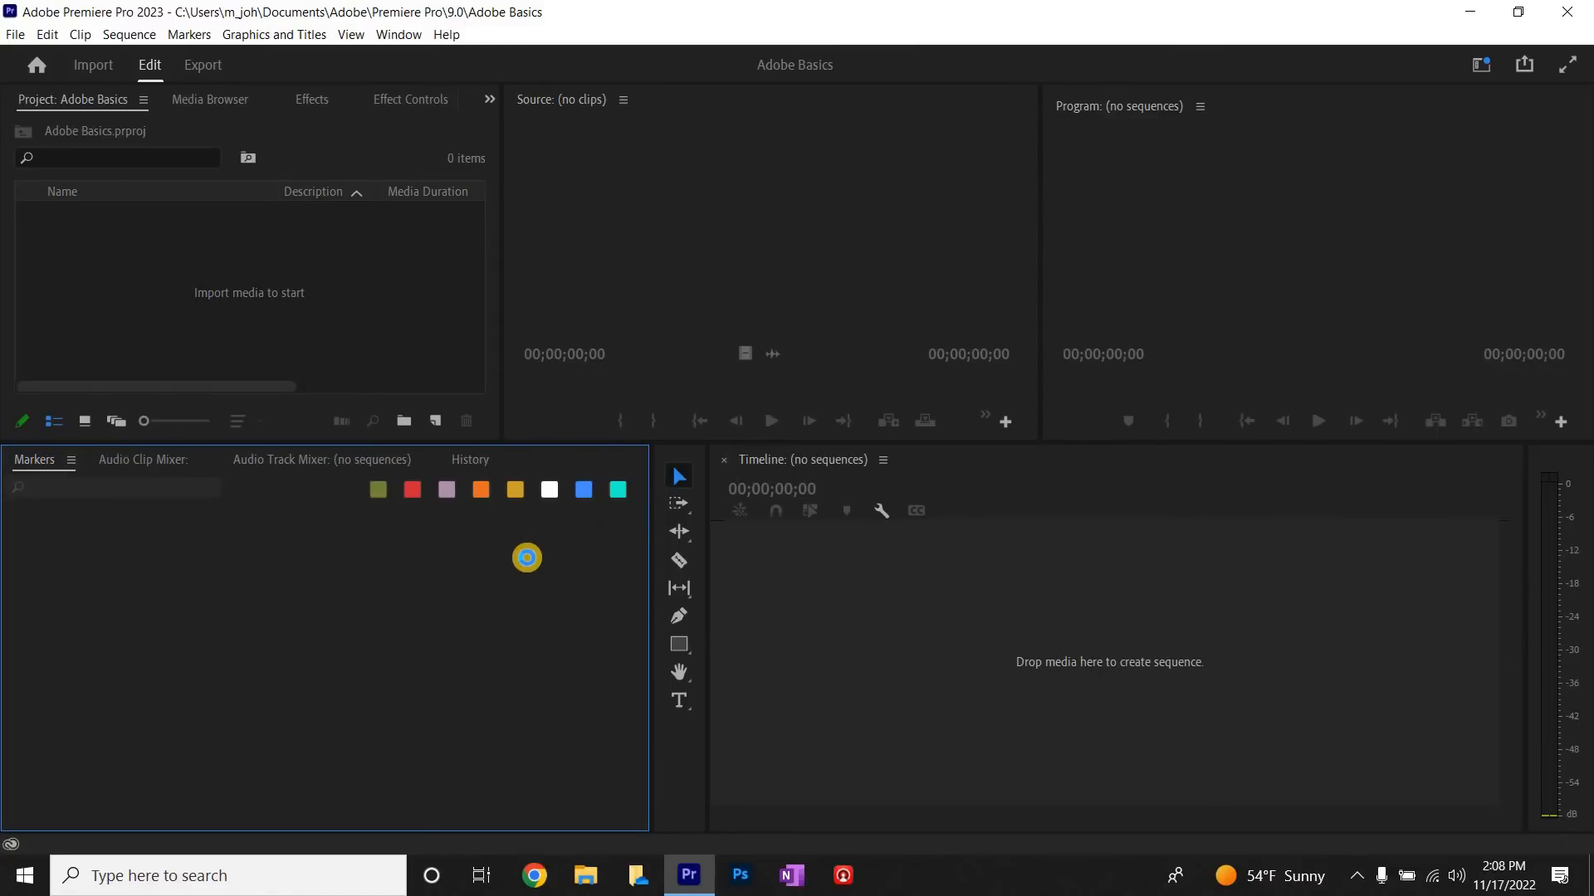
Step: Close the History panel in the lower panel group
left_click(481, 463)
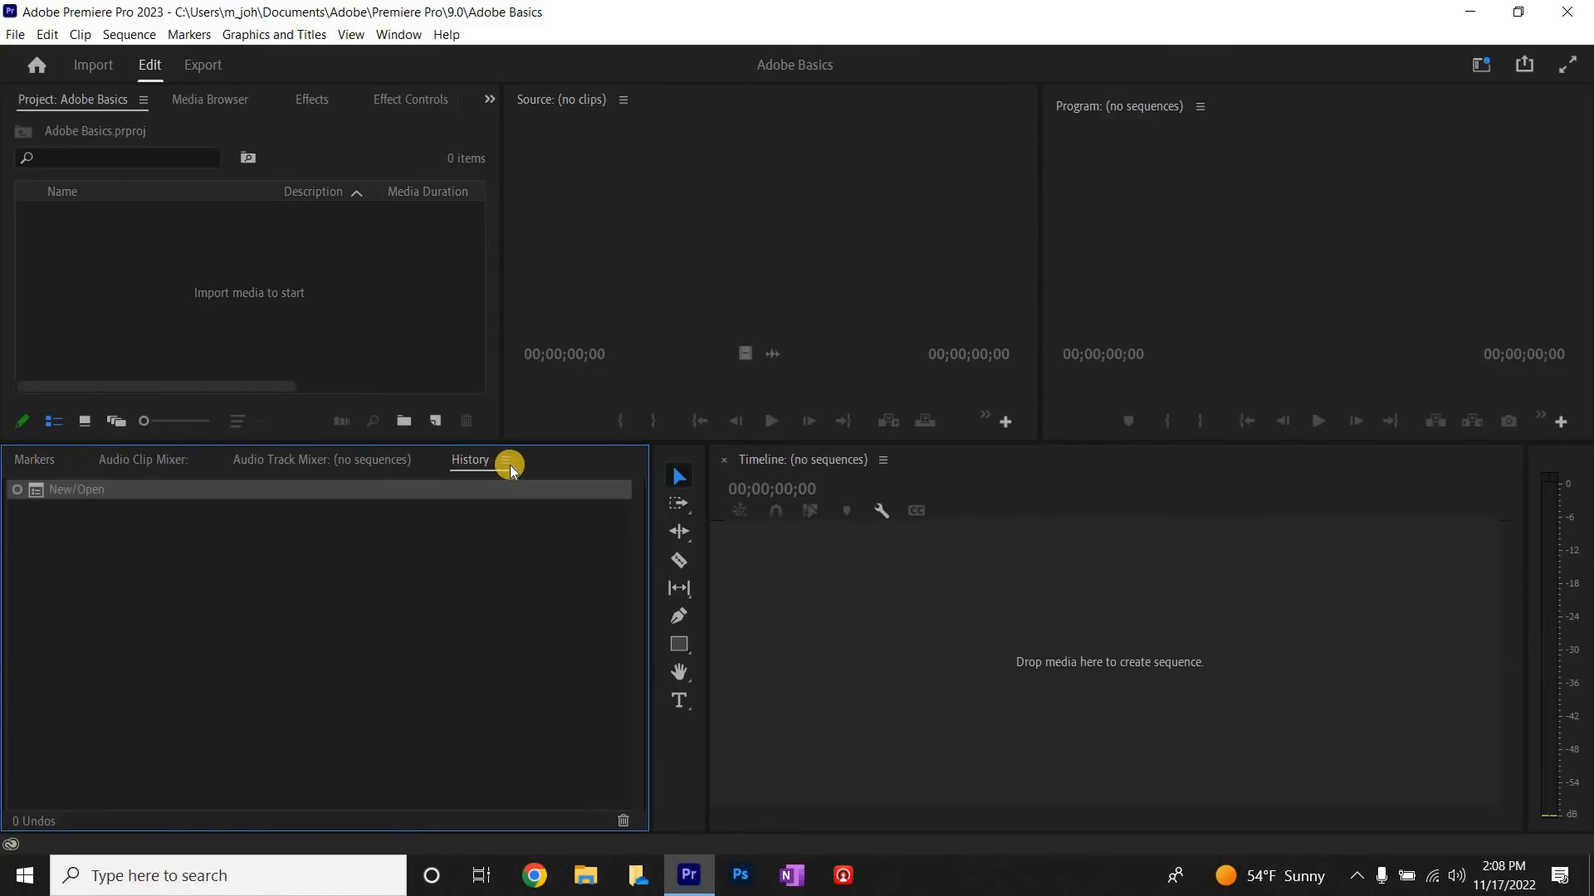
left_click(505, 460)
left_click(539, 464)
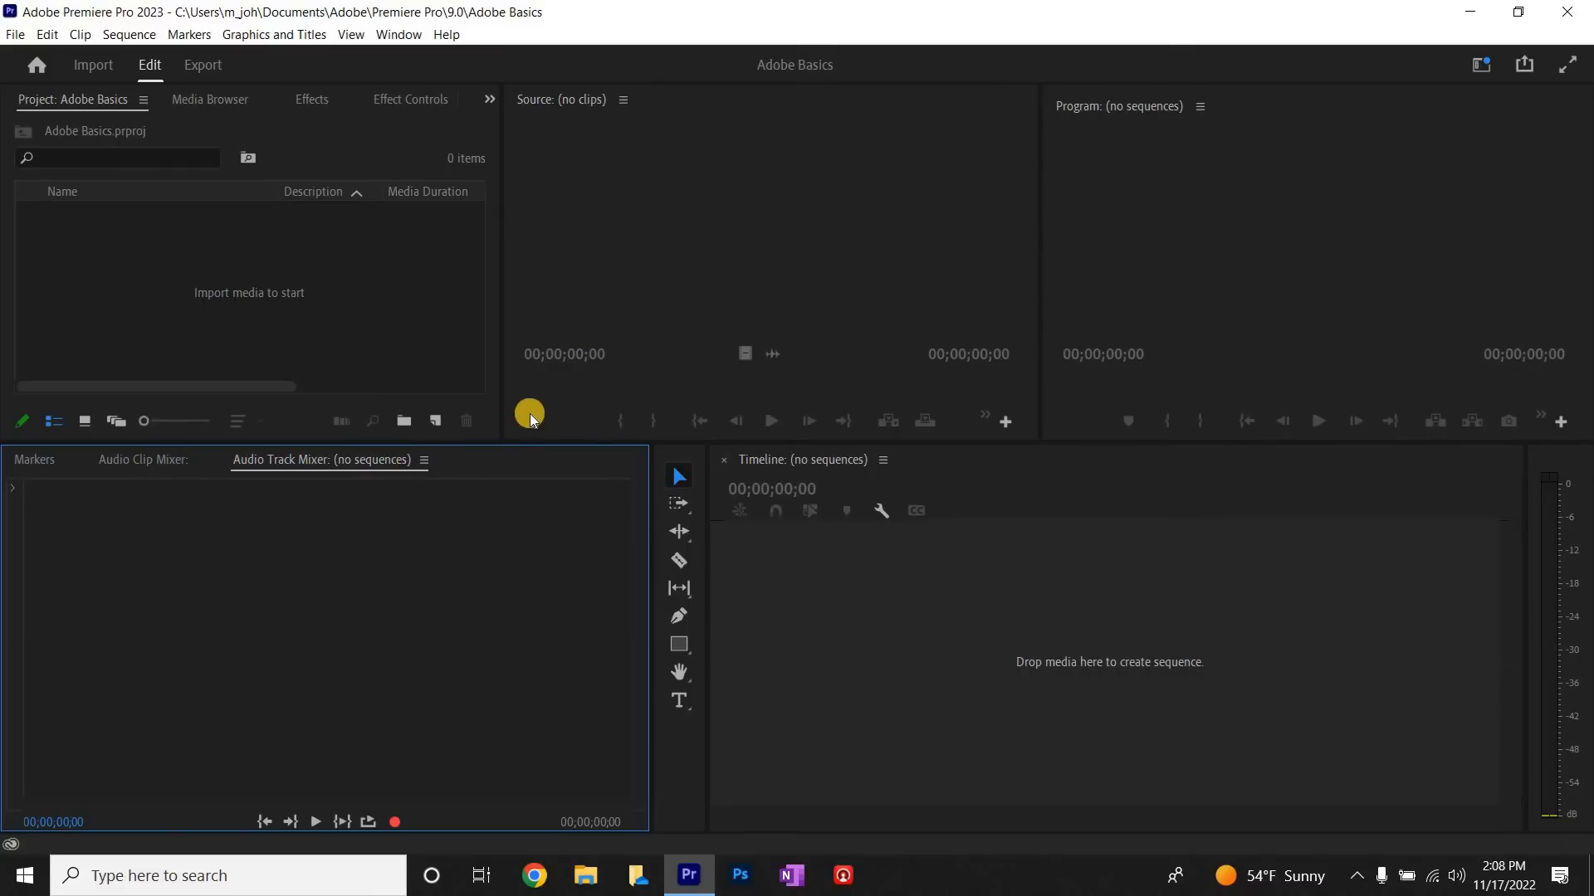
Step: Switch to the MEJ workspace and look through its Effect Controls, Effects and Media Browser panels
left_click(399, 37)
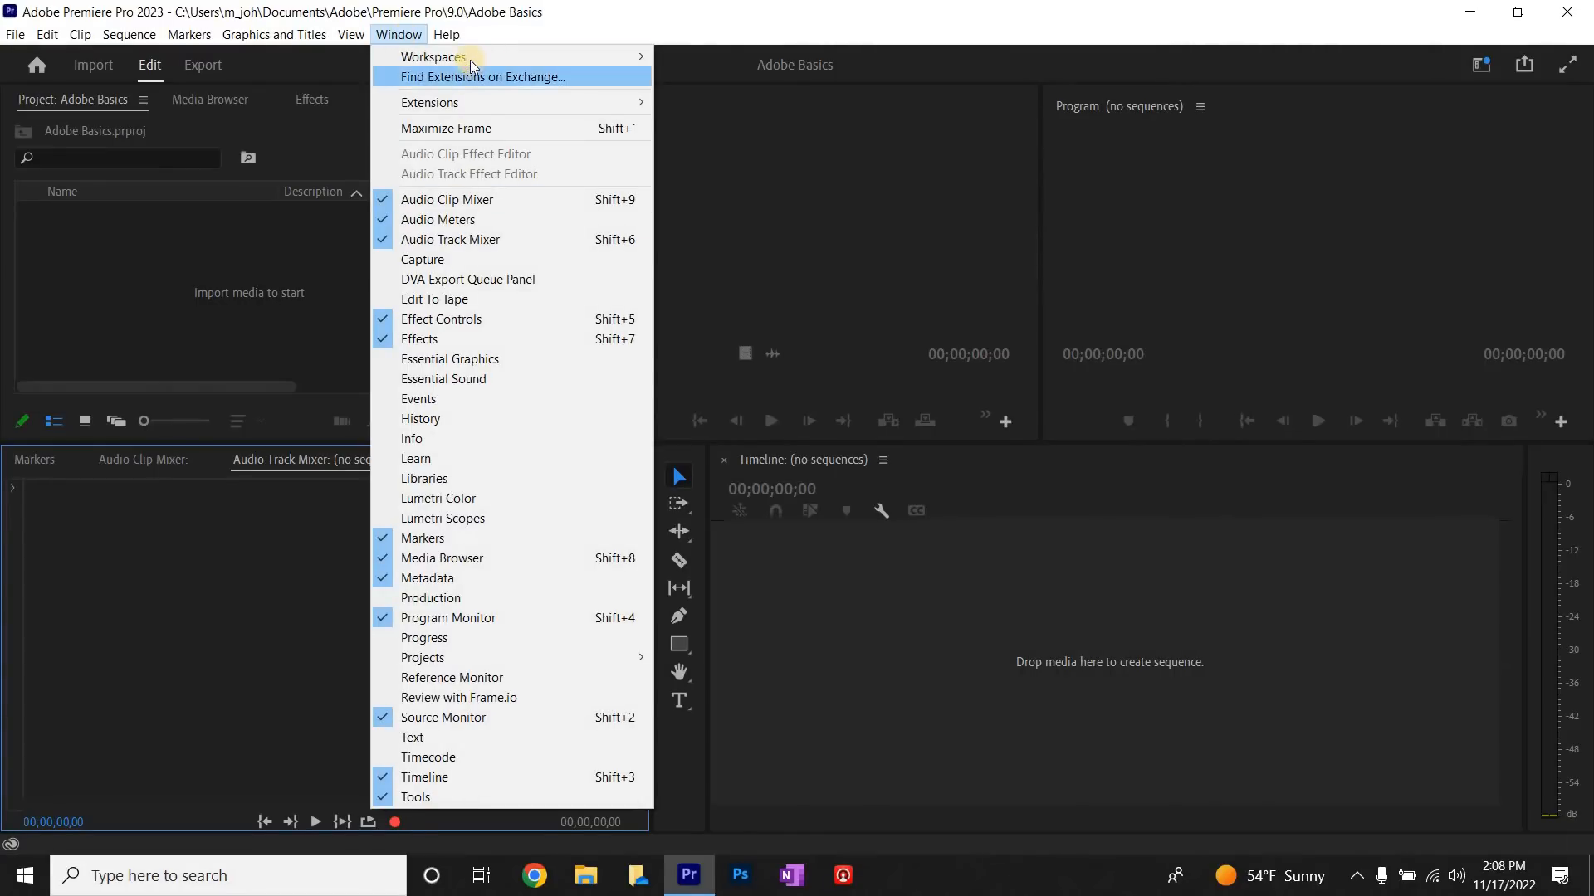
mouse_move(465, 58)
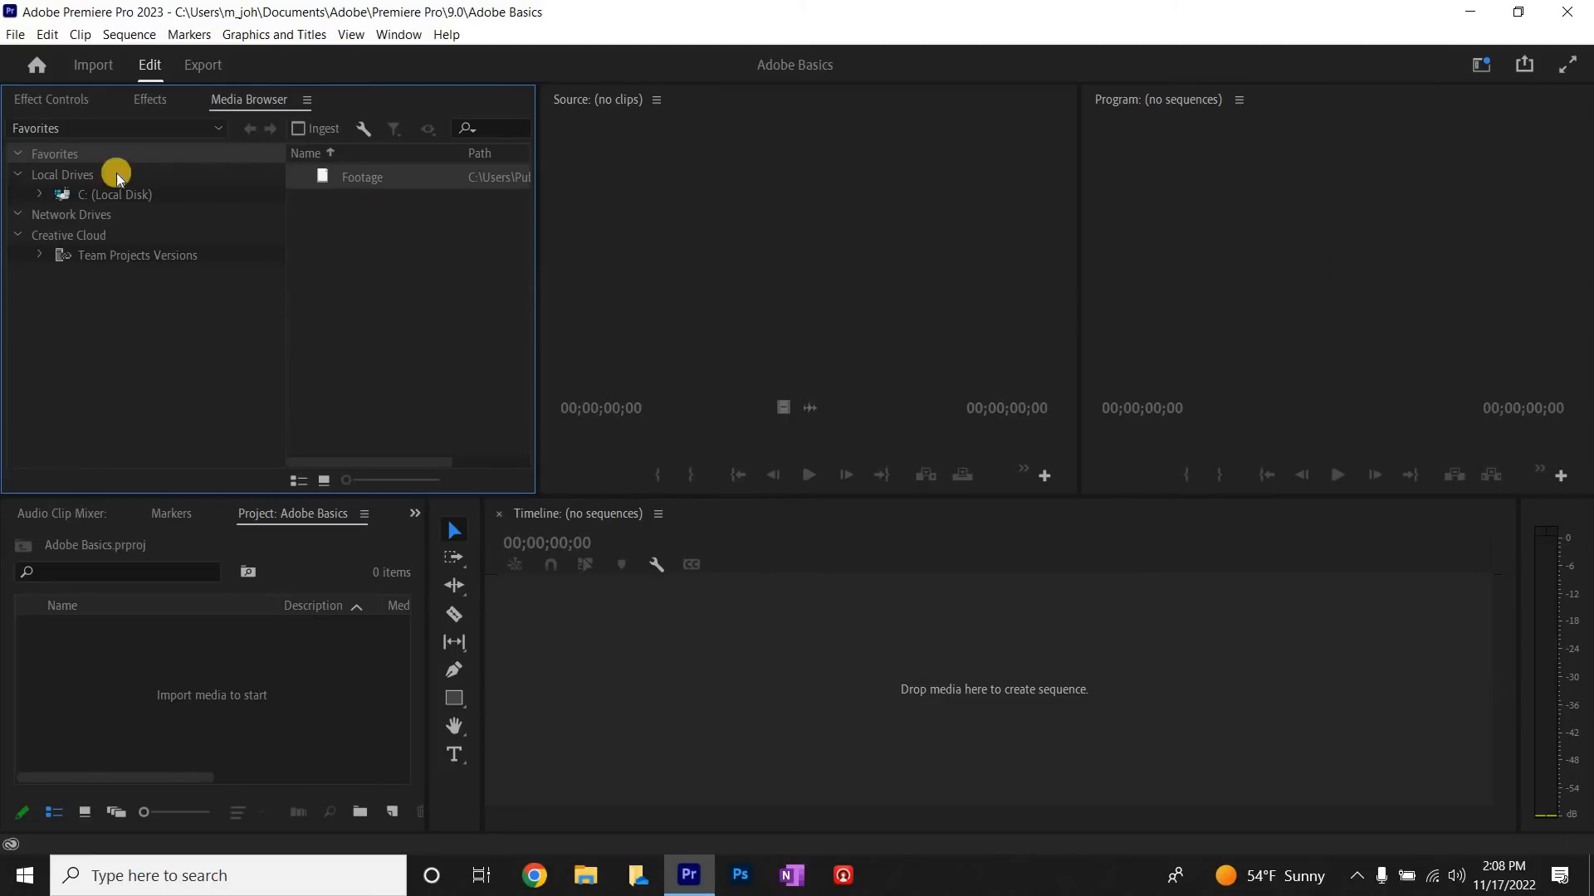
left_click(57, 101)
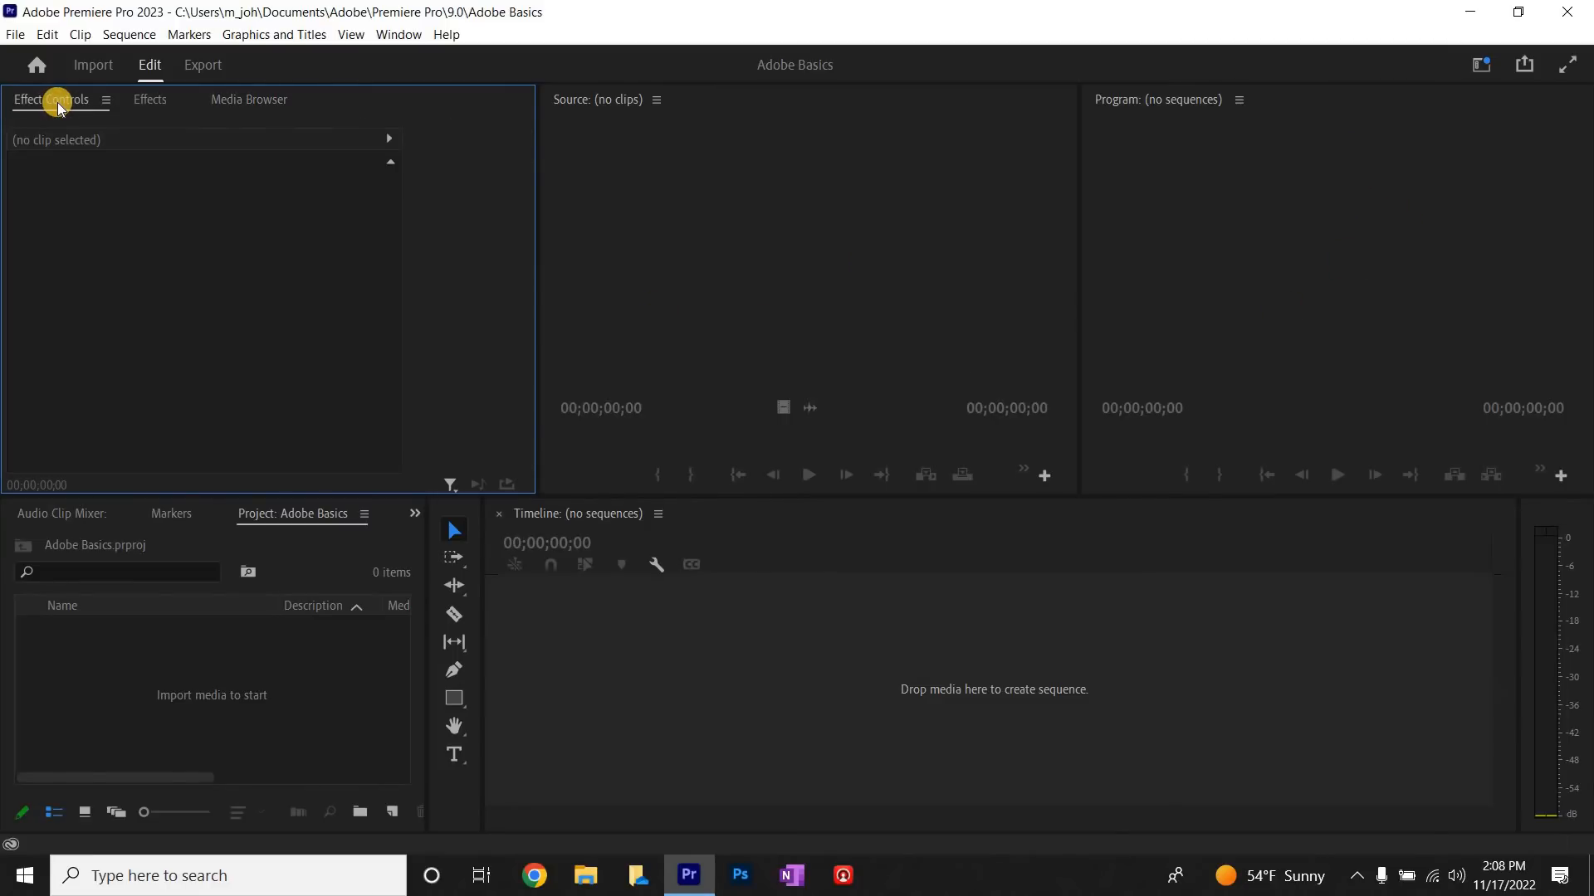
left_click(138, 101)
left_click(271, 101)
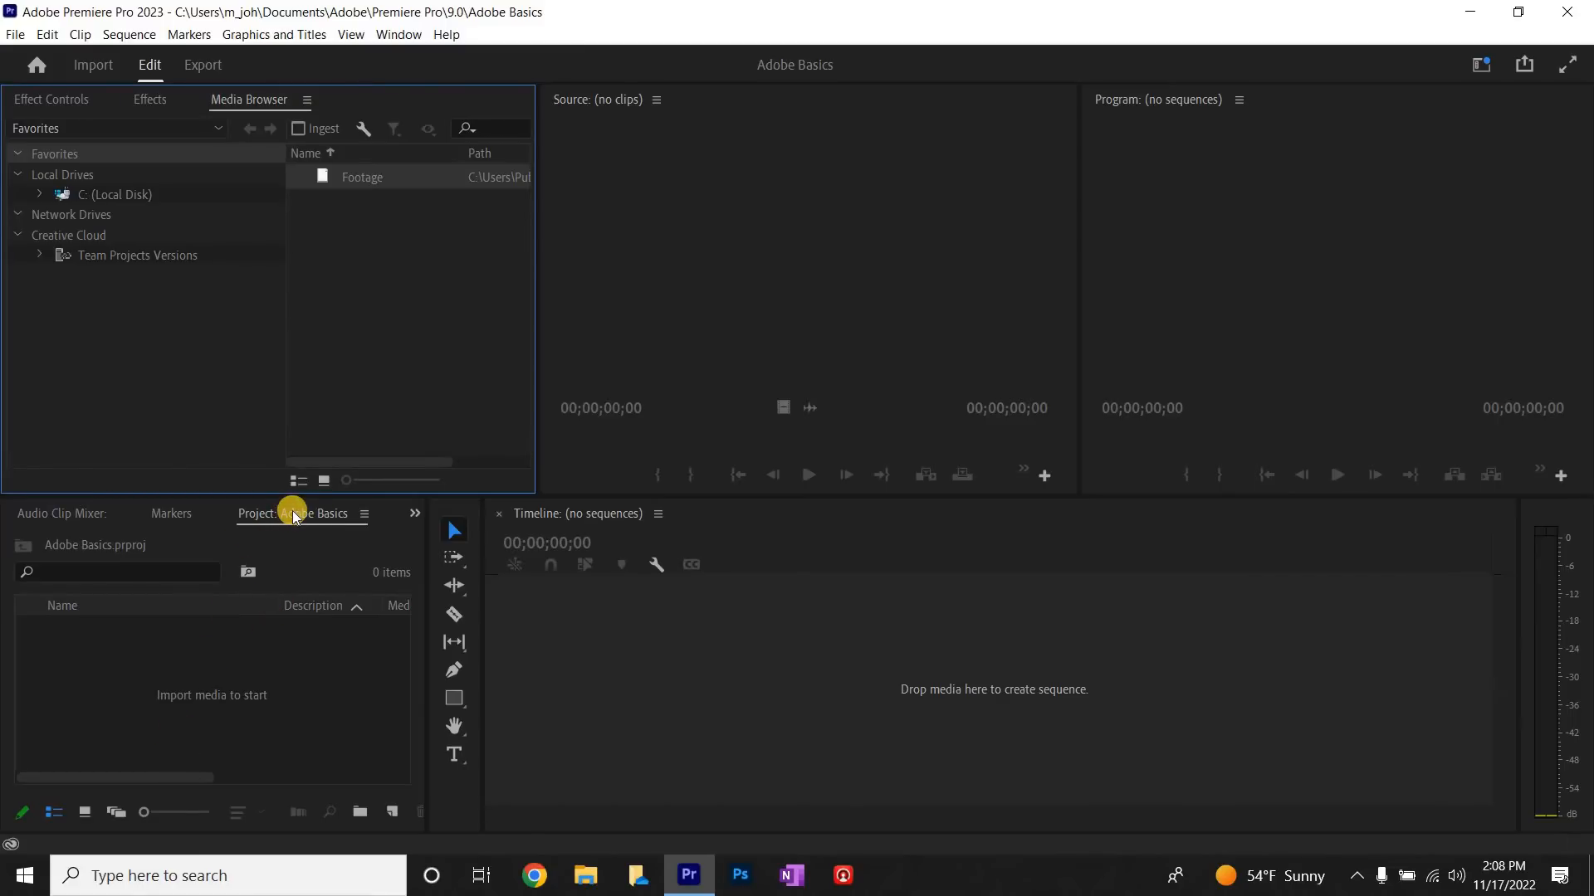
Step: Move the Project panel ahead of Effect Controls in the upper group and save the changes to the MEJ workspace
left_click_drag(69, 193, 96, 107)
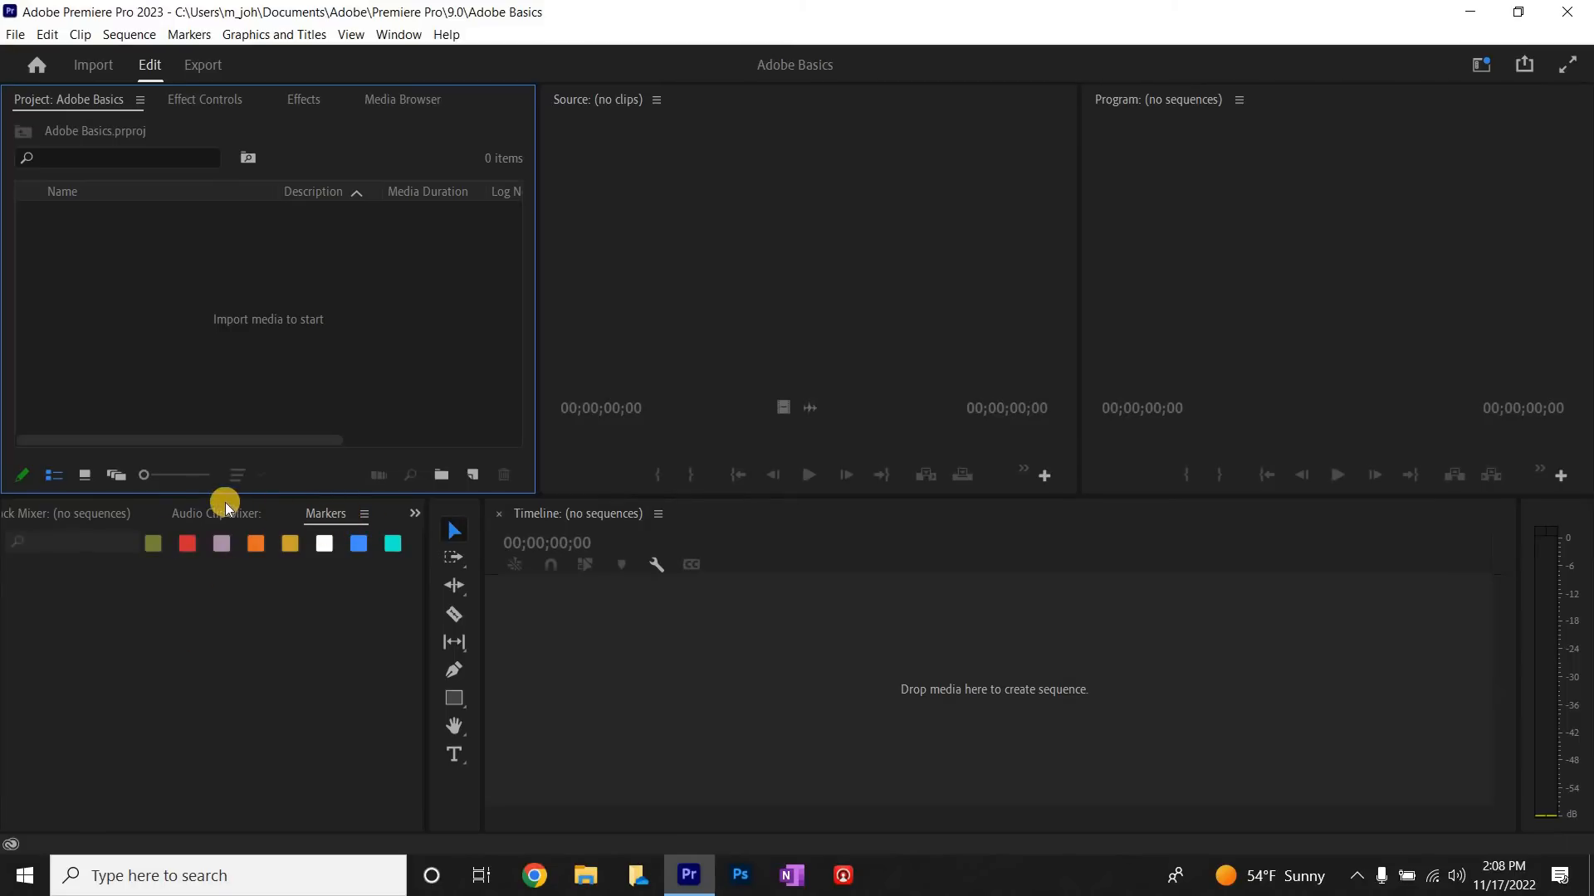
left_click(97, 514)
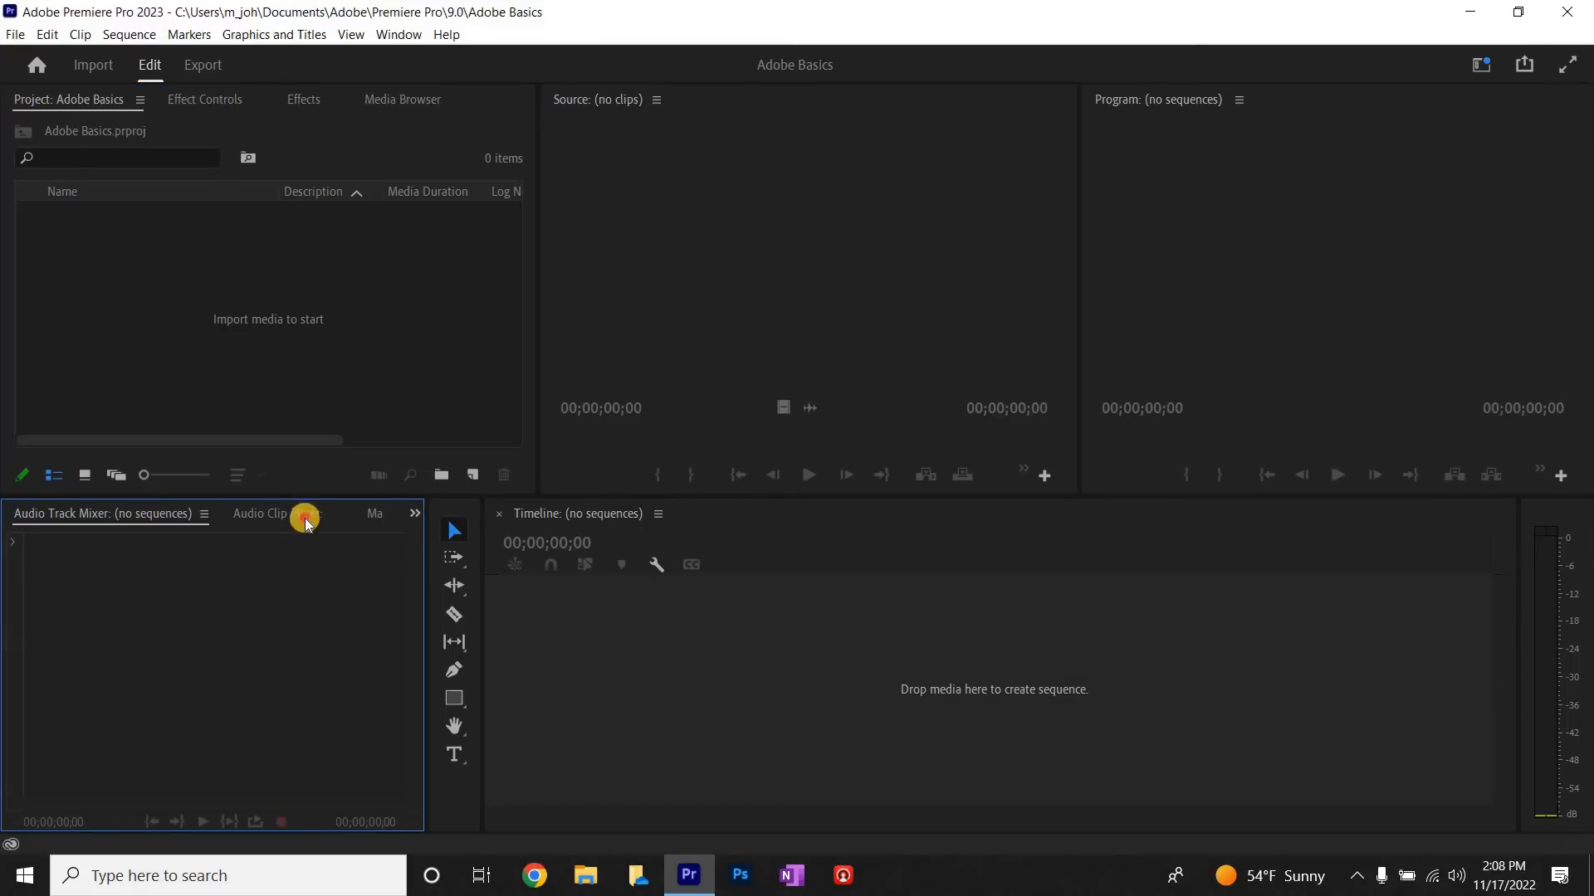
left_click(305, 519)
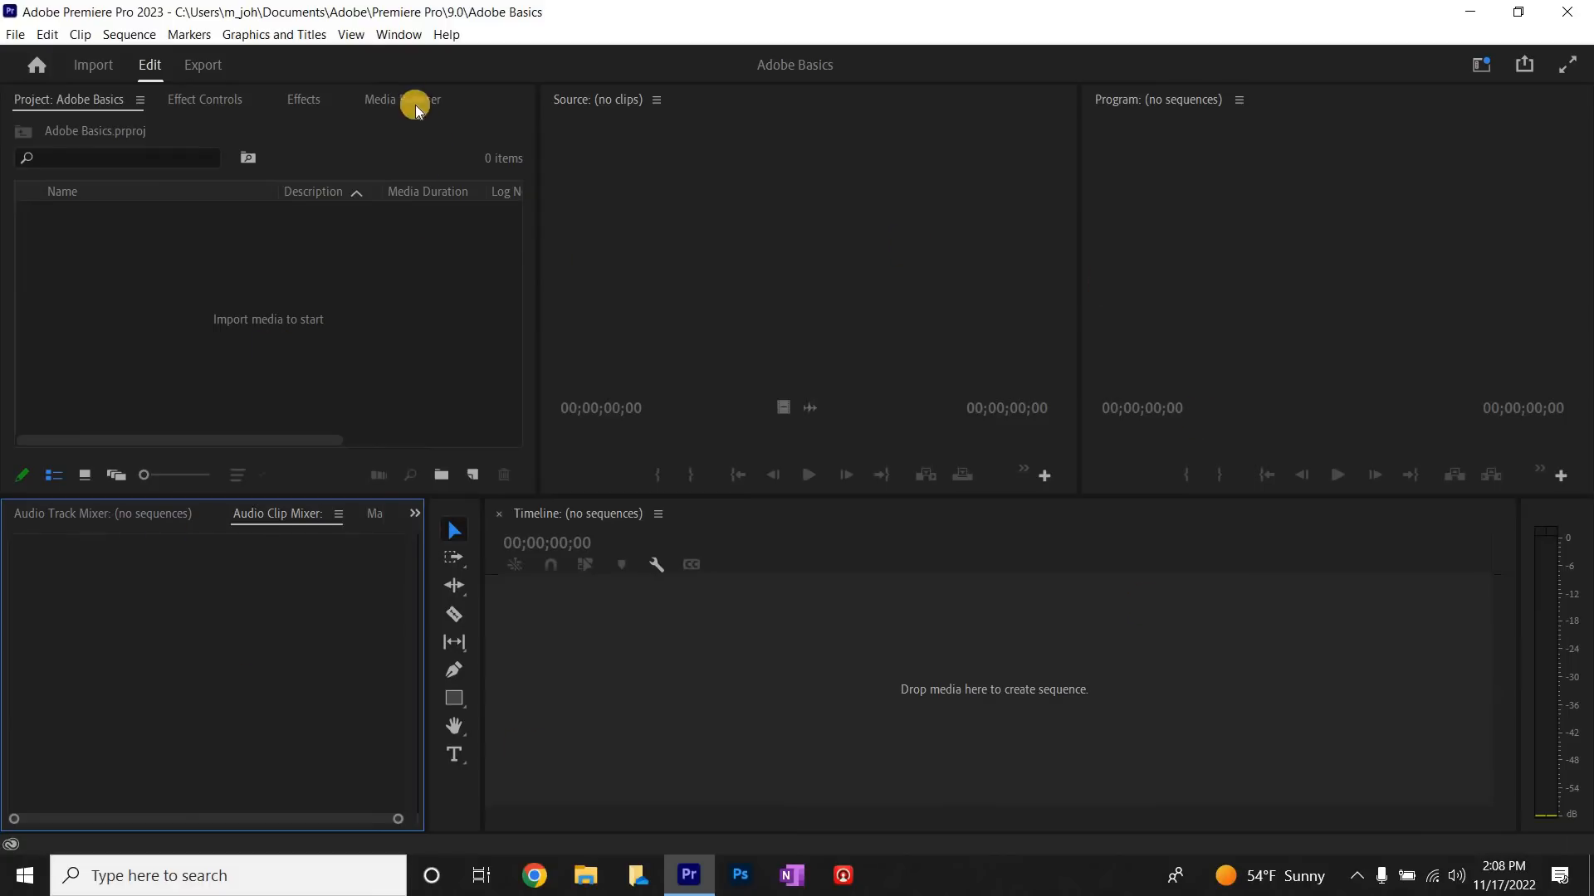
left_click(398, 36)
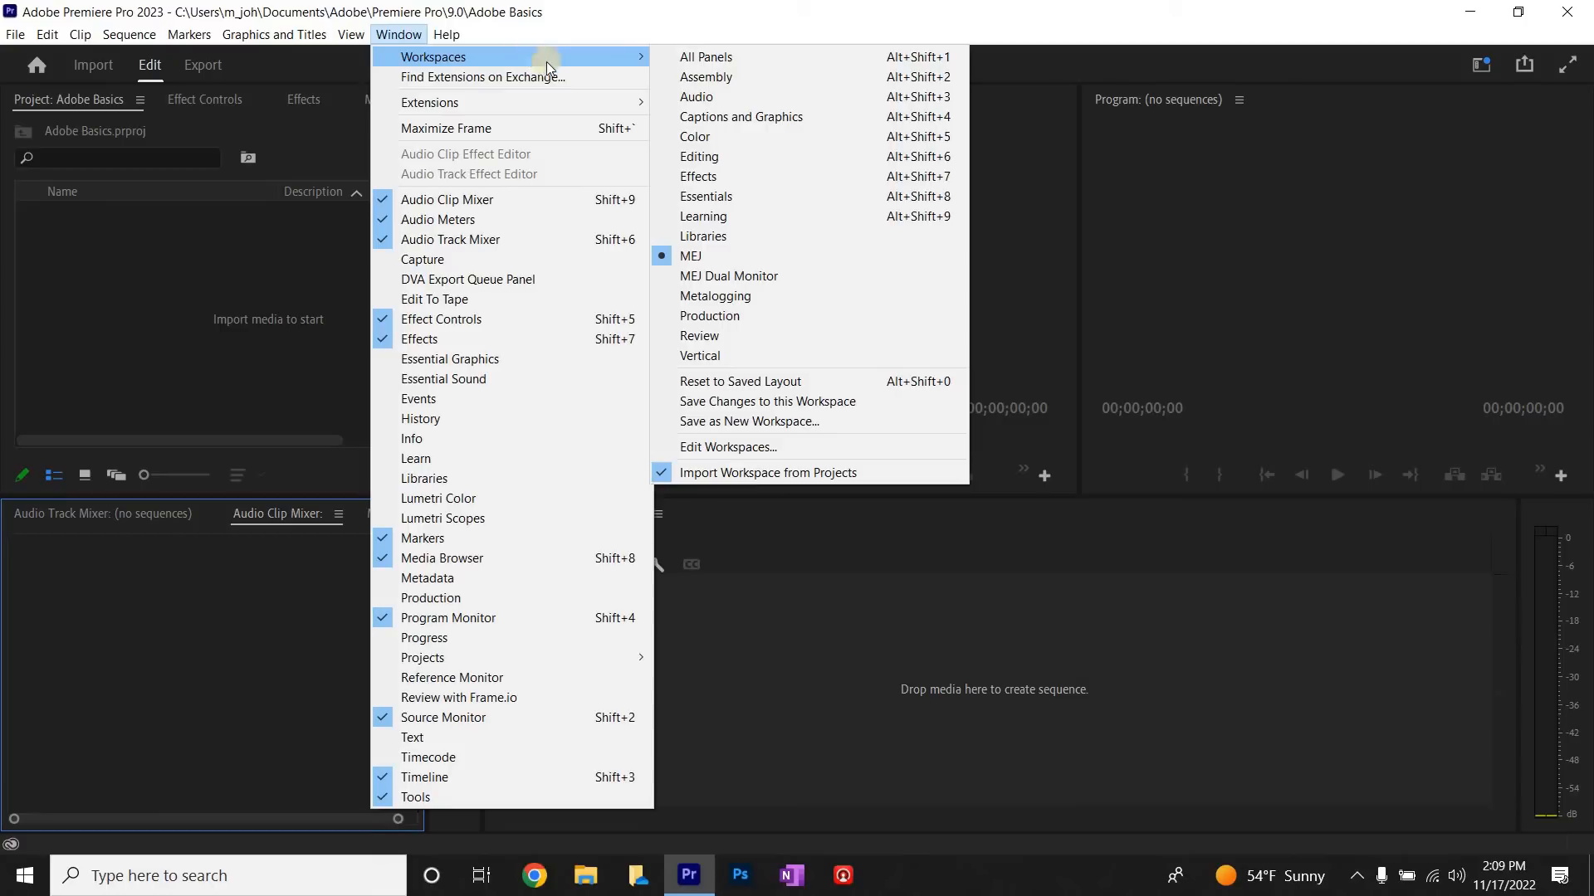
left_click(755, 401)
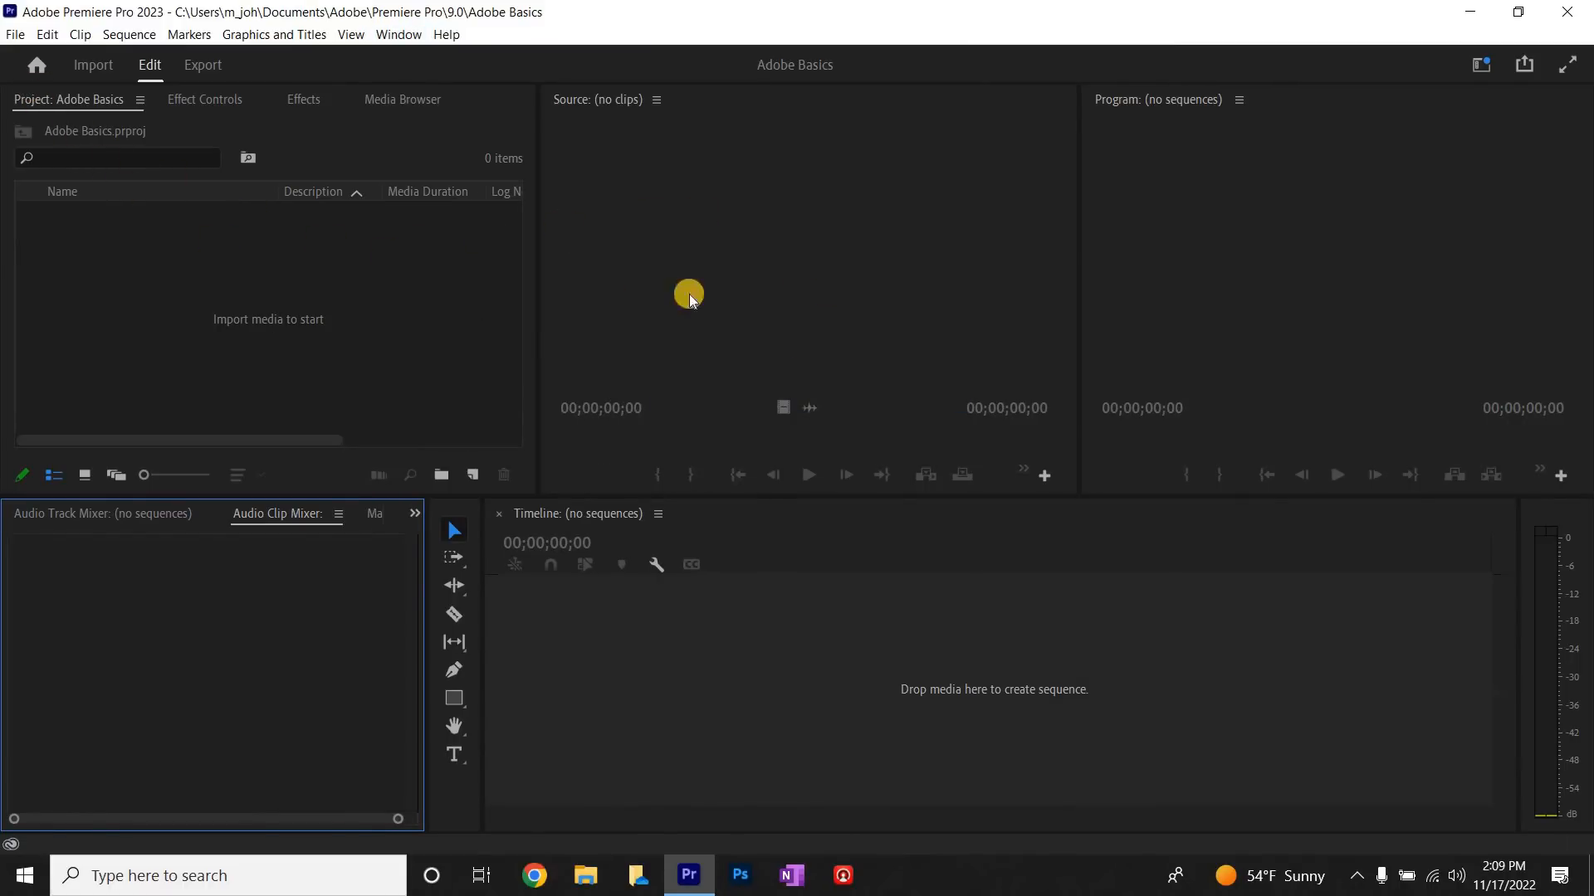
Step: View the Import page, return to the Edit page and dismiss the frame substitution error notification
left_click(94, 64)
left_click(152, 81)
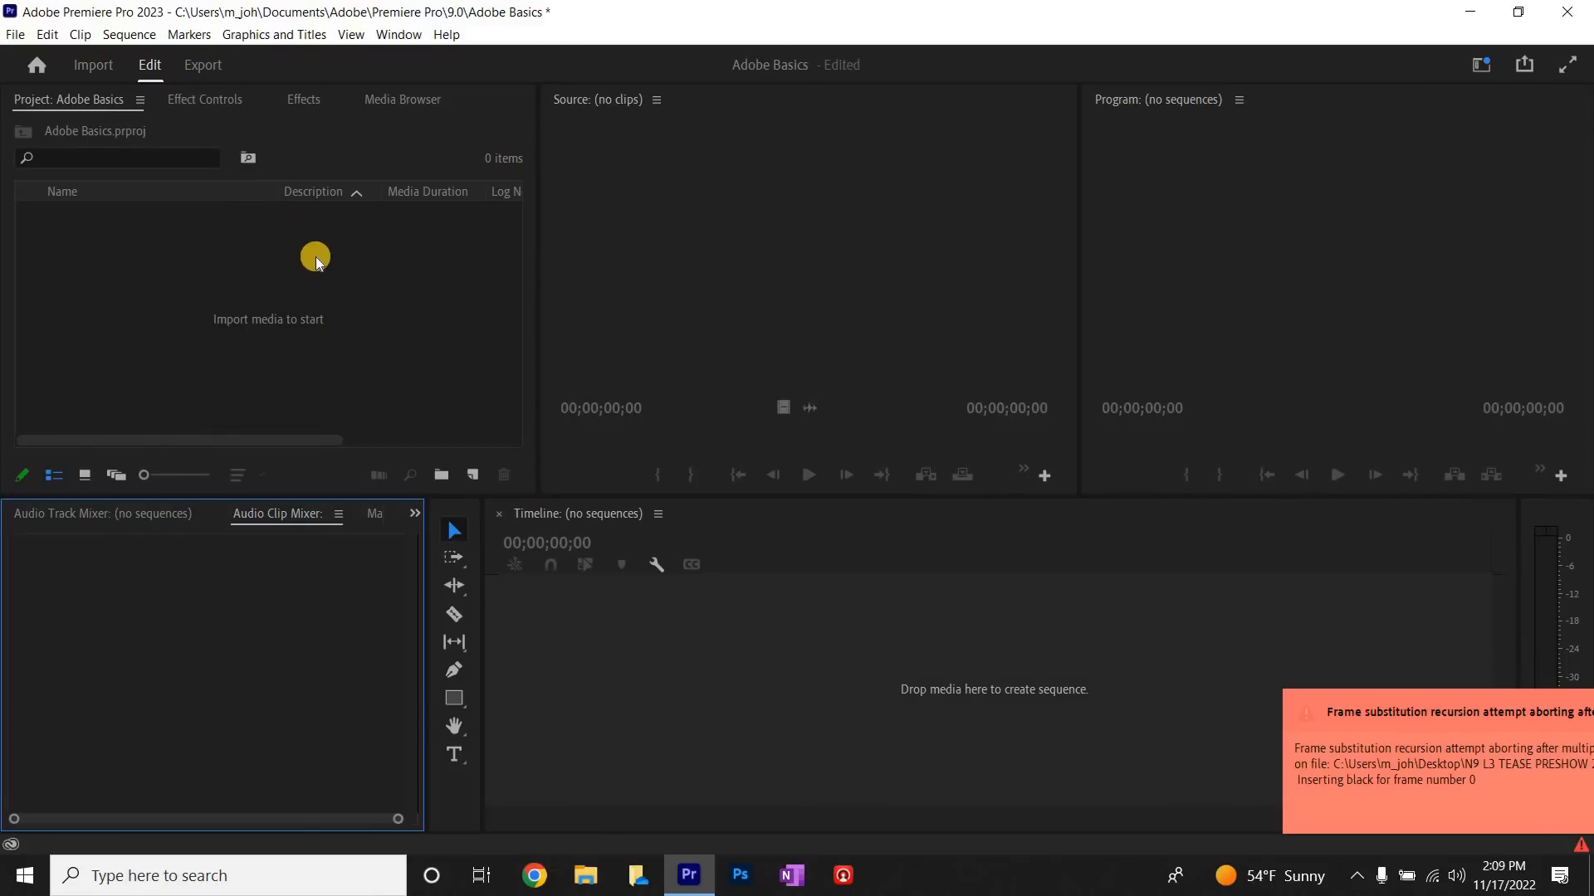
left_click(1451, 711)
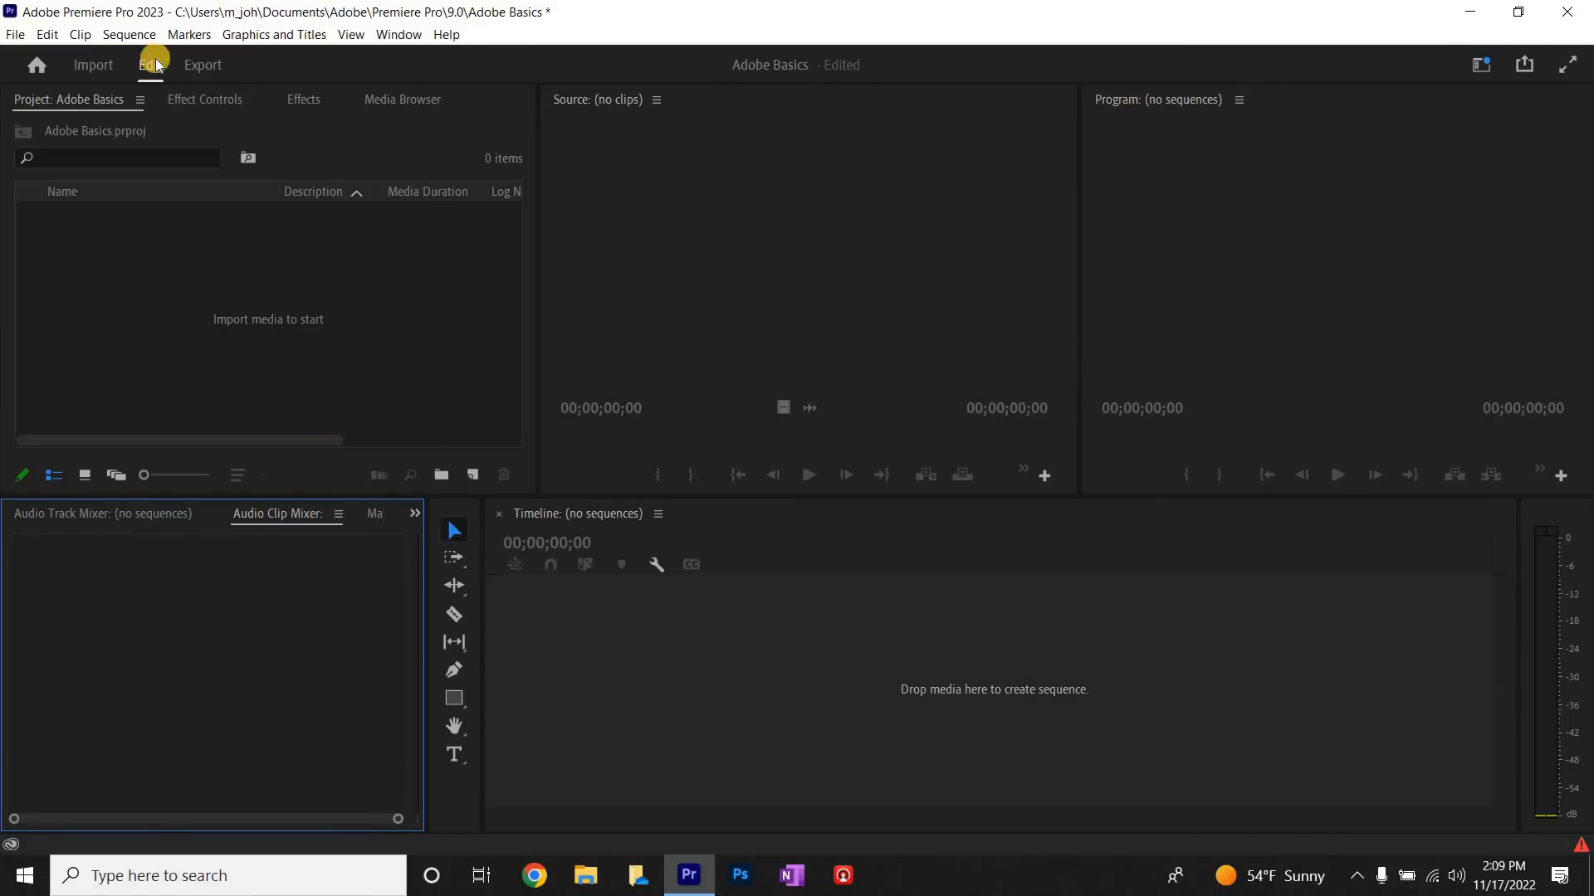
left_click(139, 37)
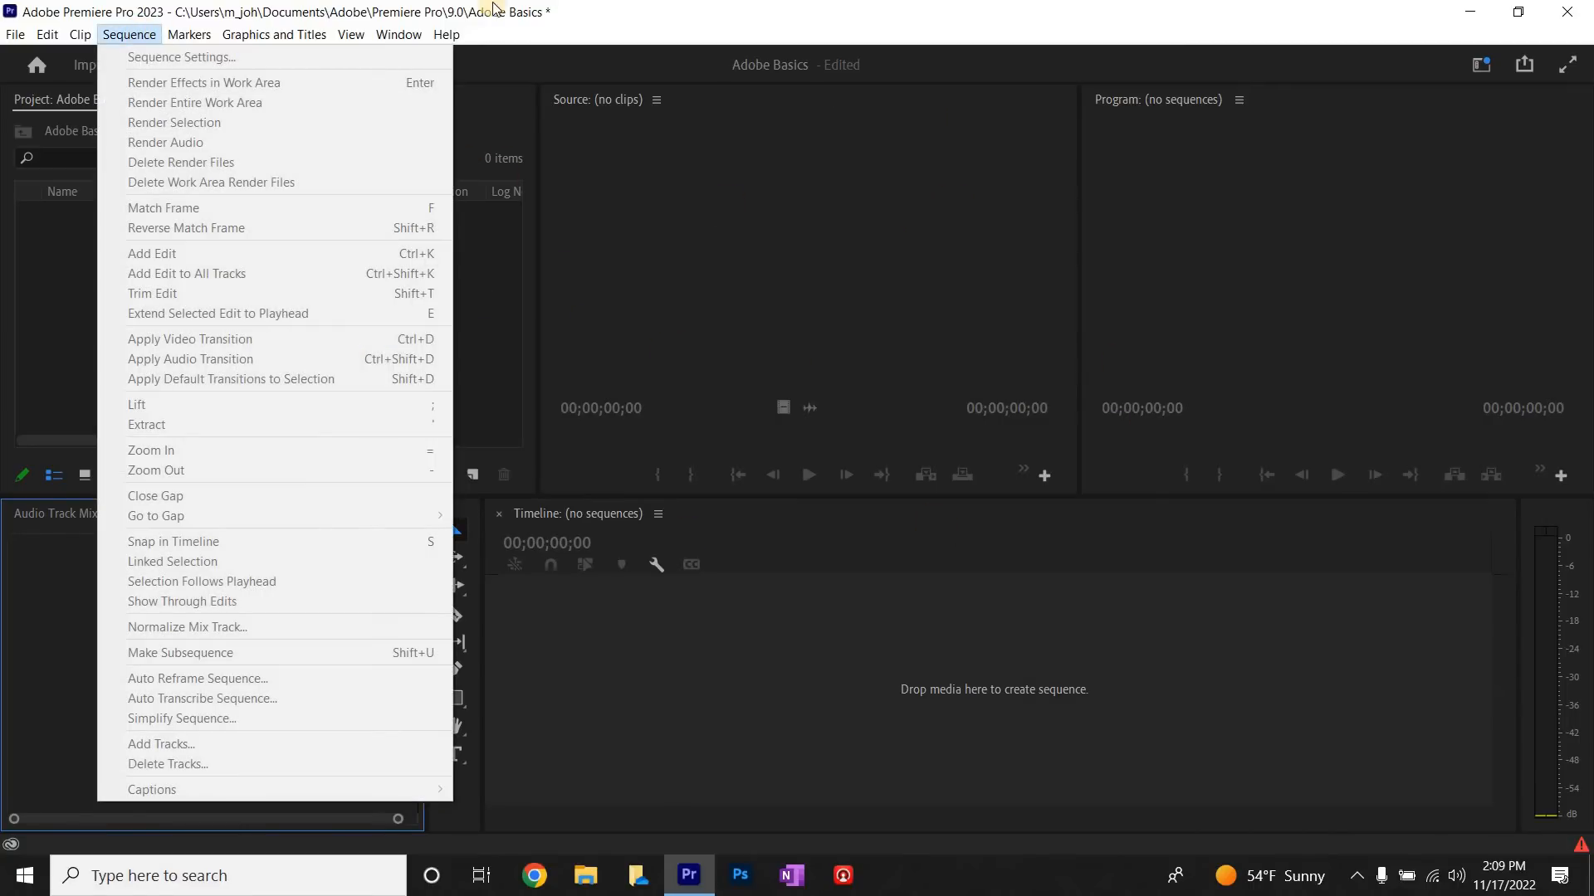
left_click(655, 42)
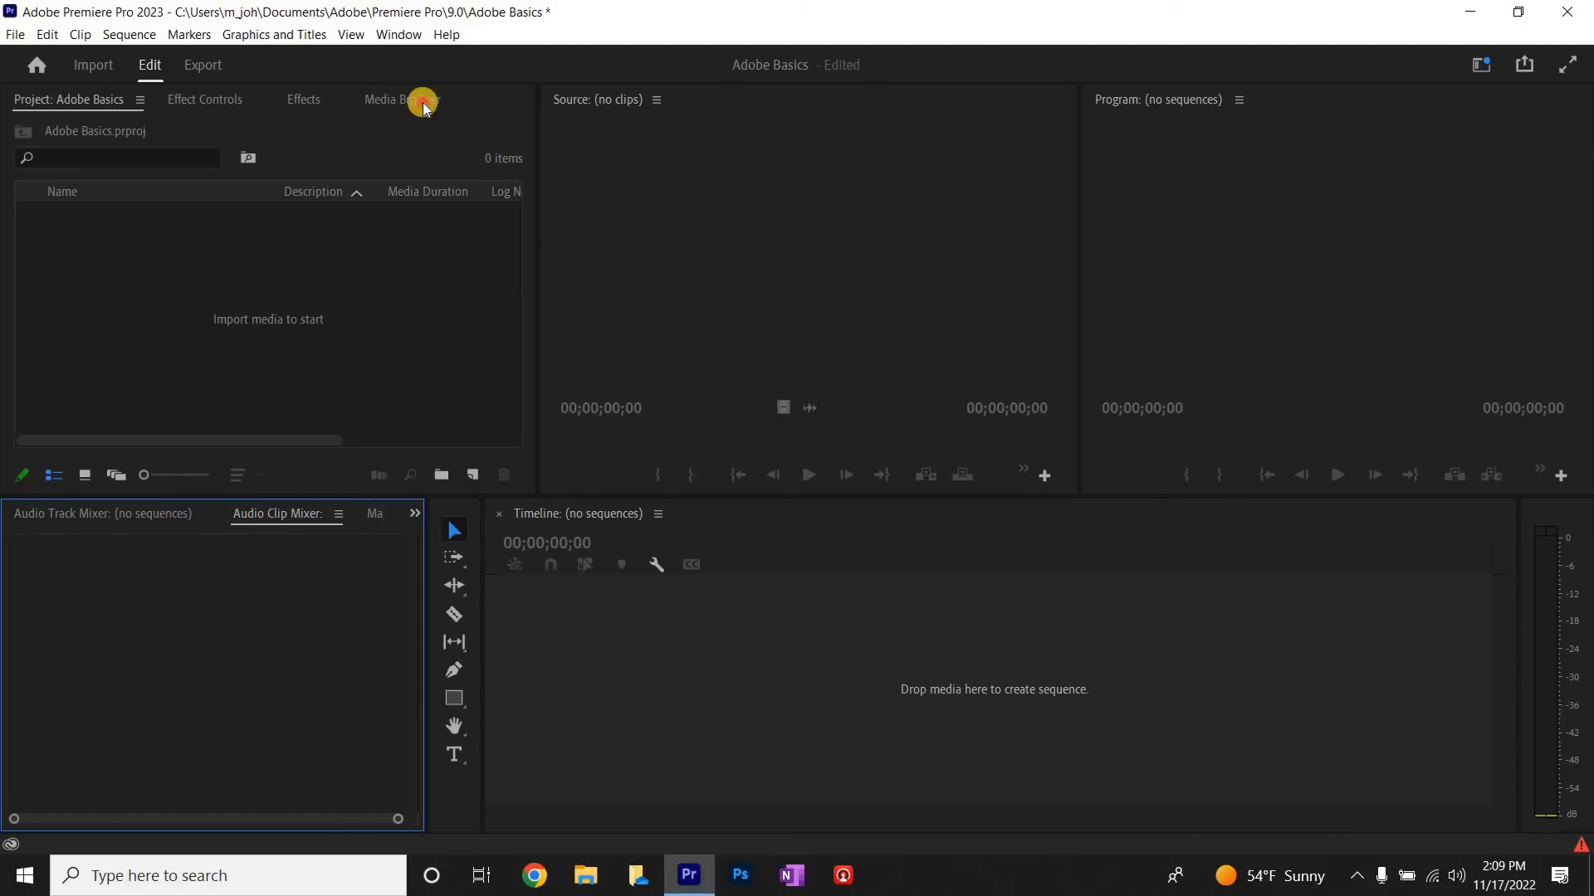
Step: Browse in the Media Browser from the C: drive through the user's folder to Edit Folder on the Desktop
left_click(423, 106)
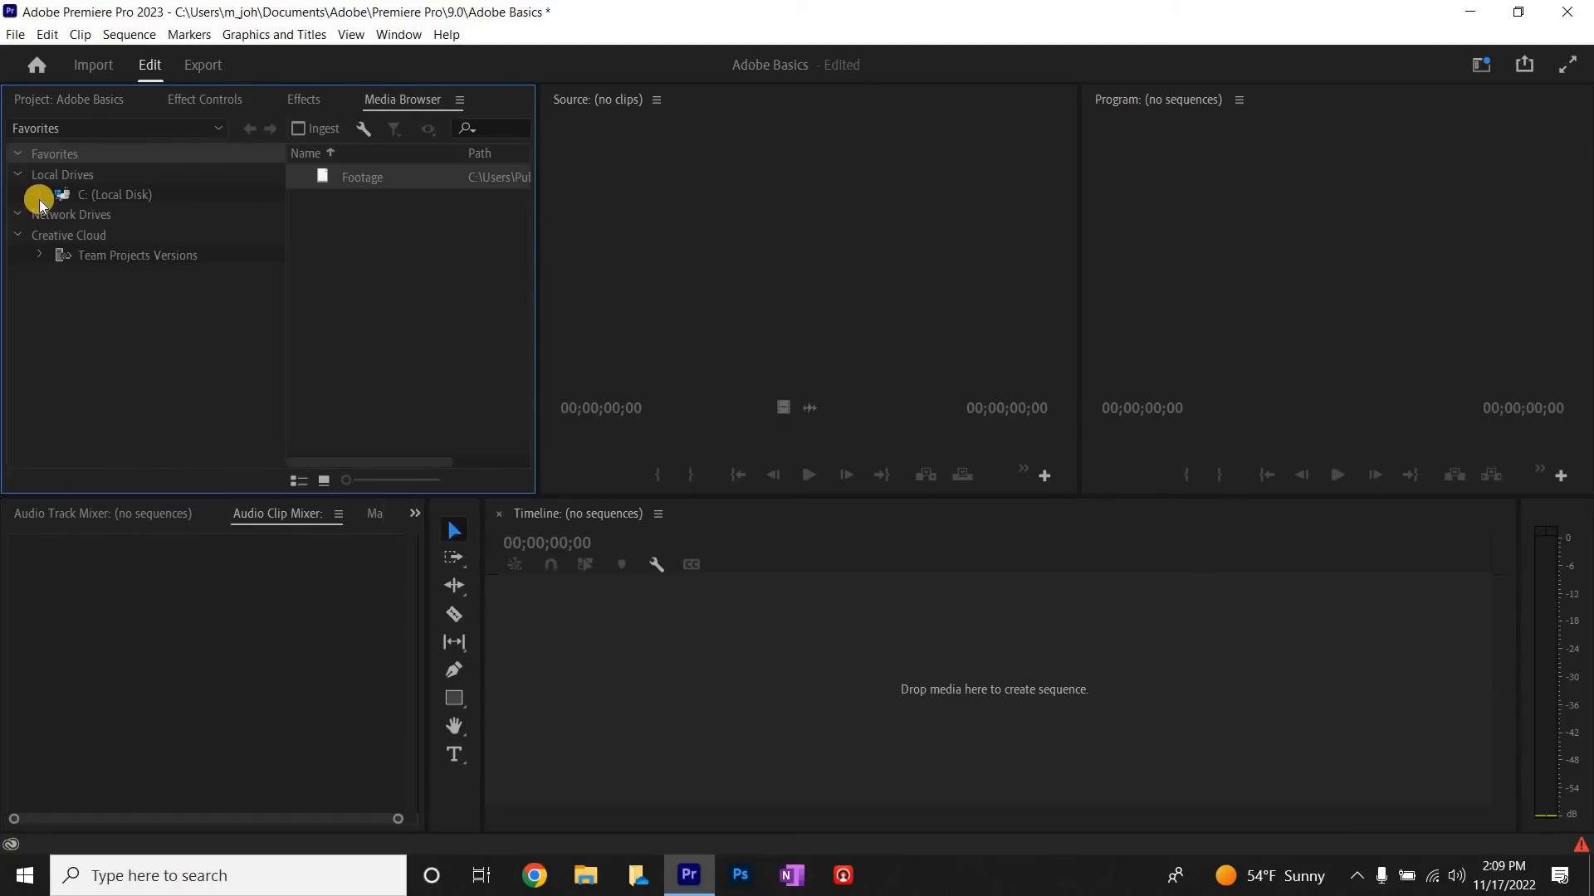
left_click(37, 196)
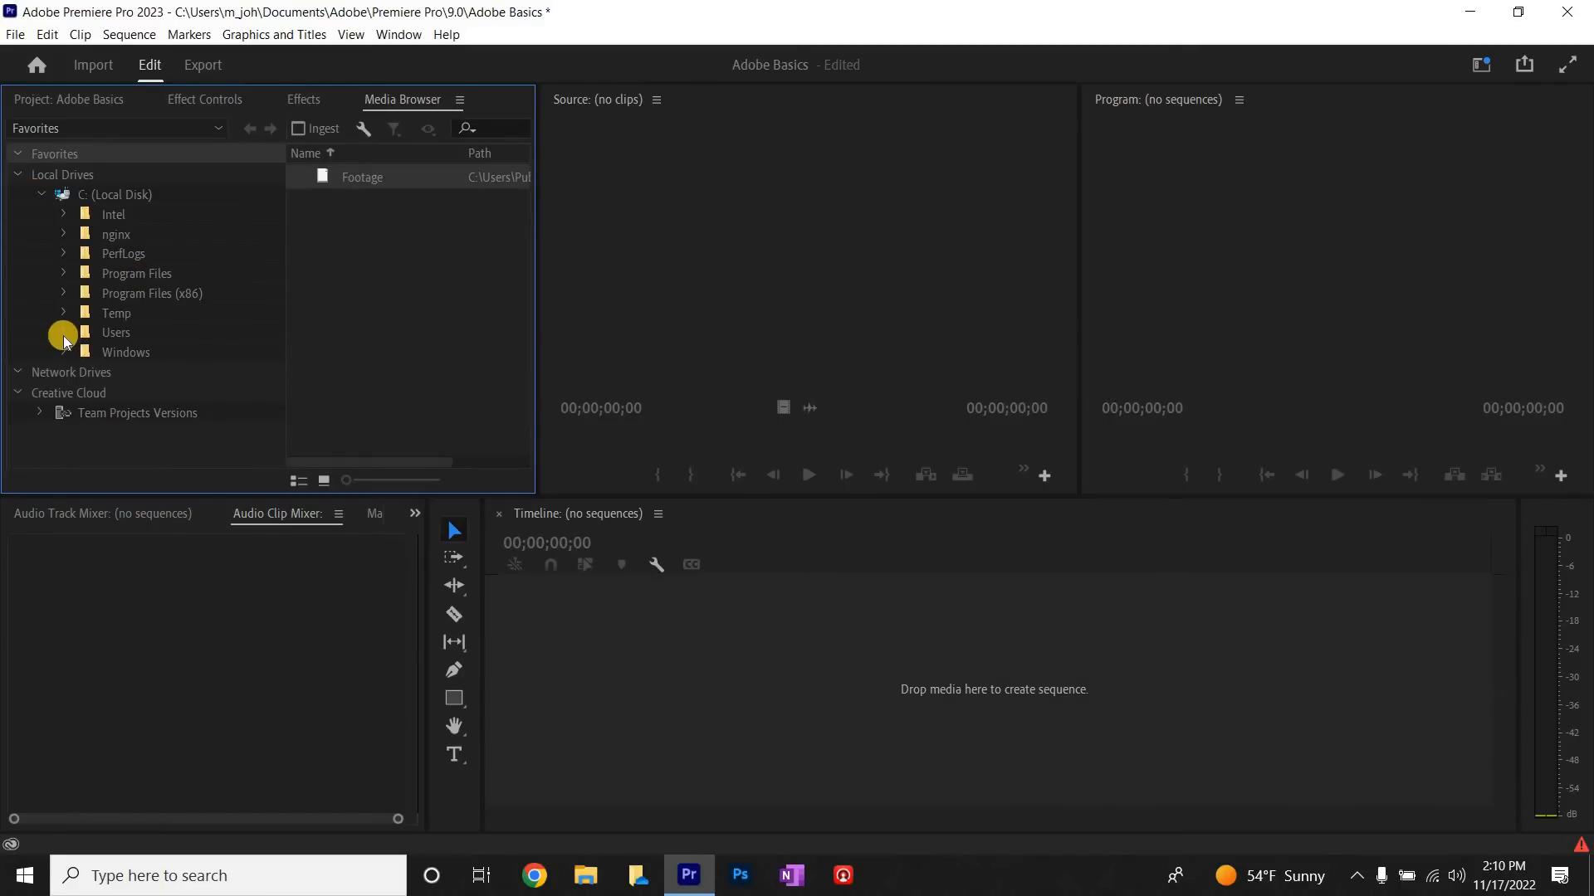
double_click(157, 329)
left_click(137, 355)
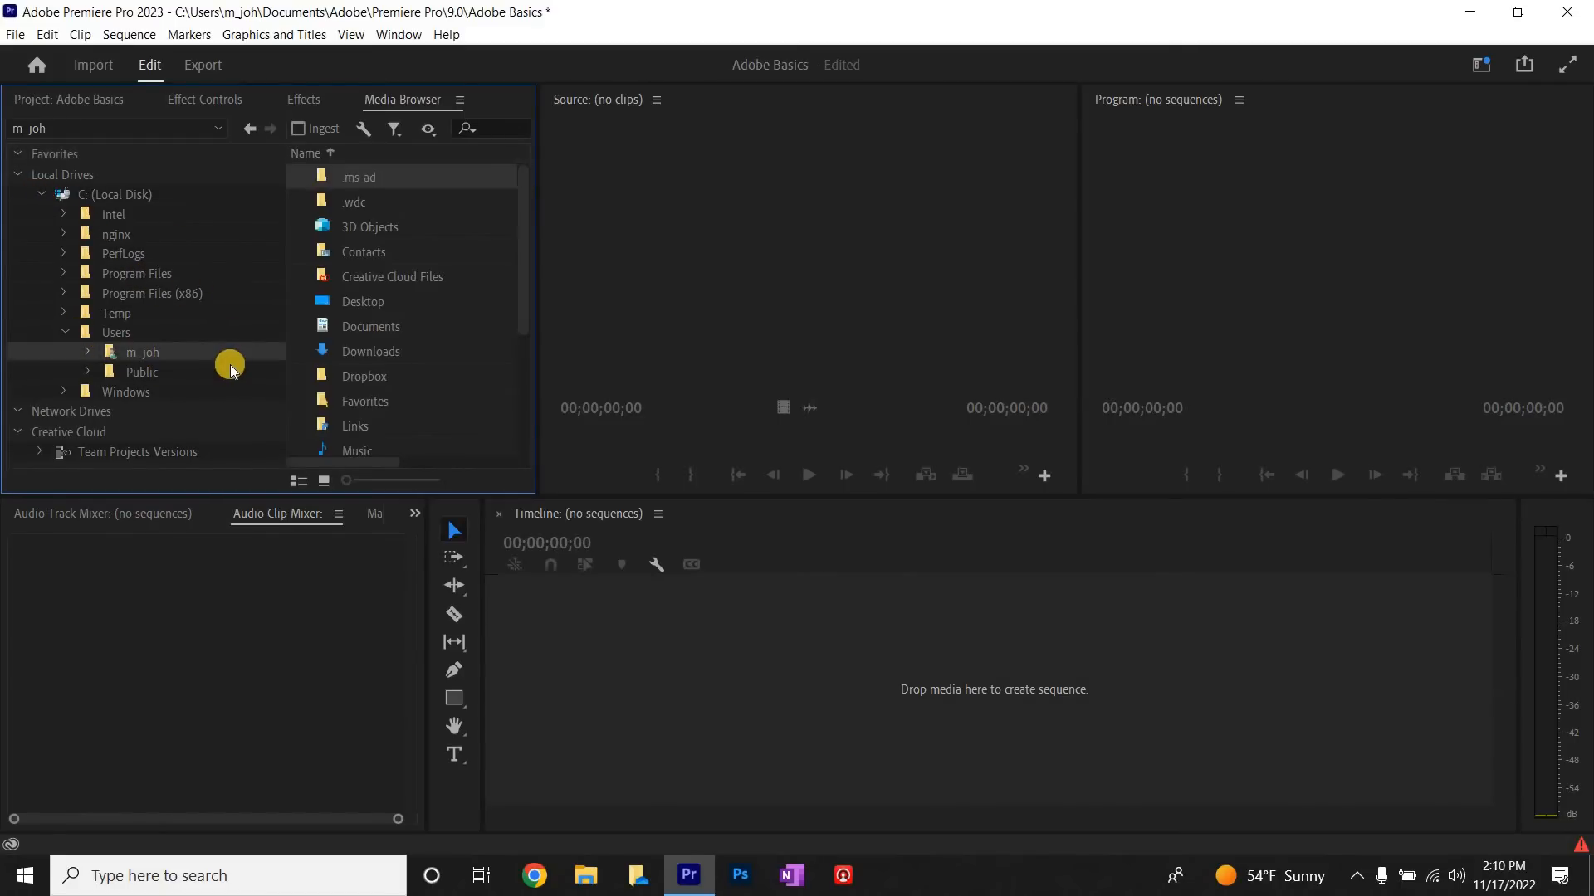
double_click(350, 302)
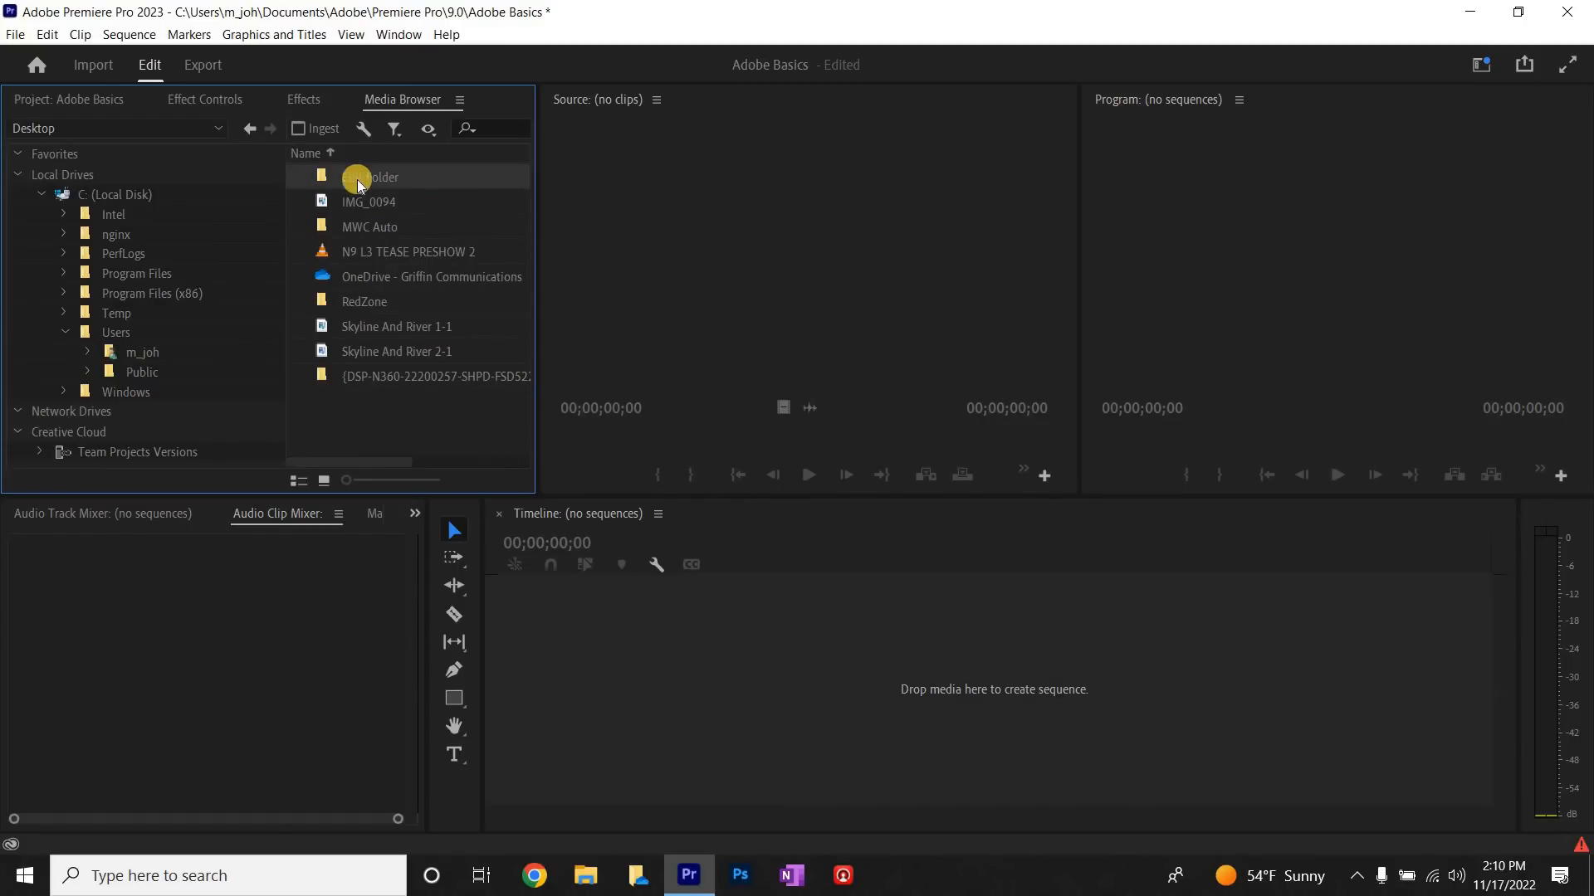
double_click(371, 180)
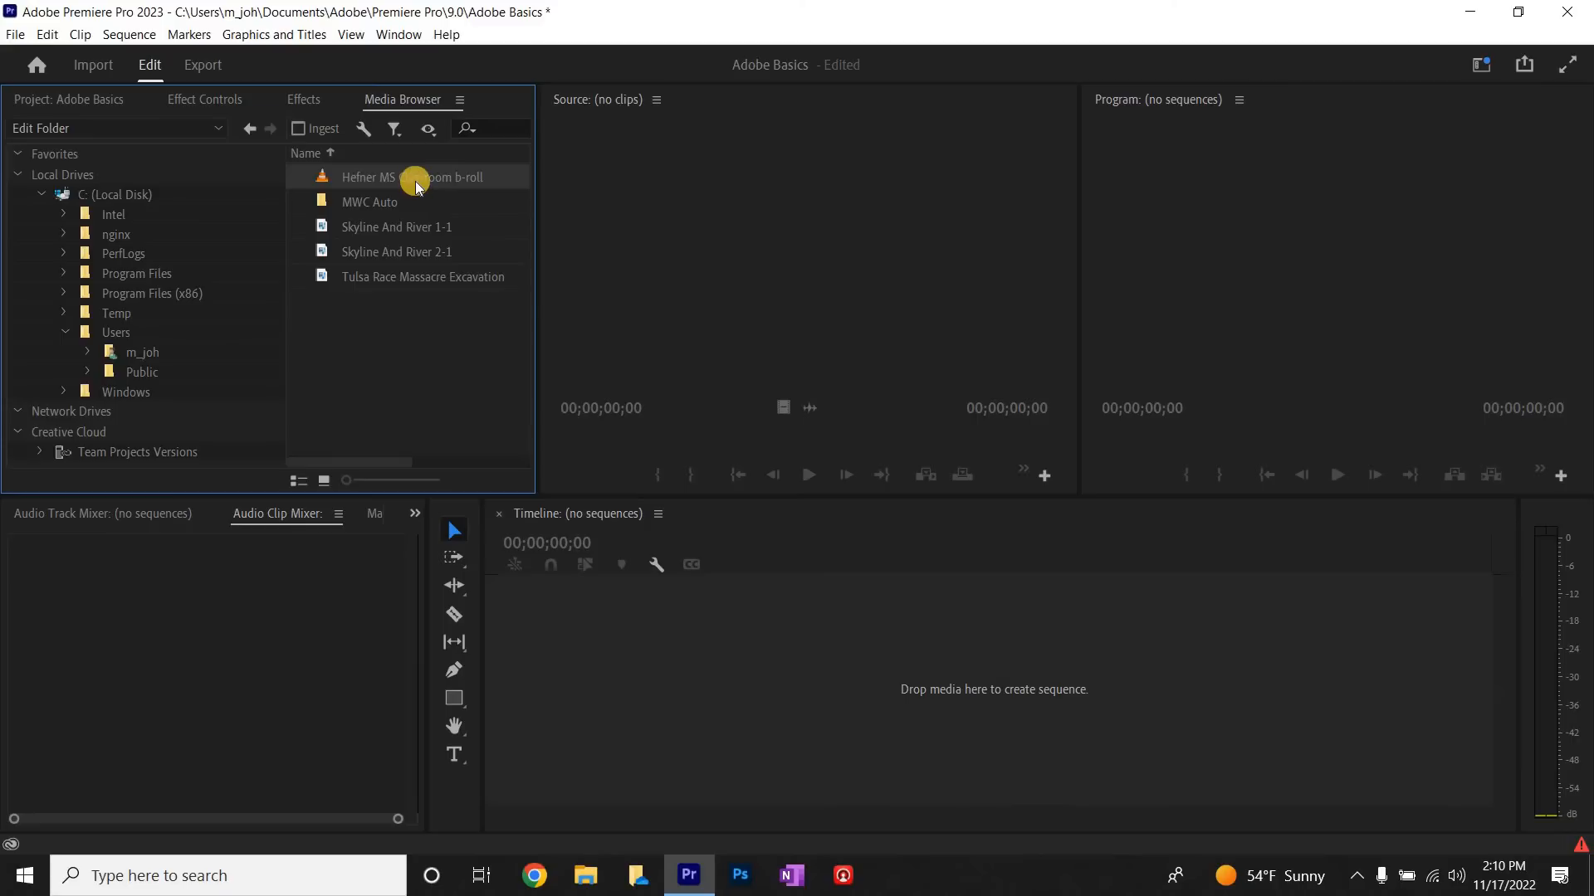
Step: Import Hefner MS Classroom b-roll, Skyline And River 1-1, Skyline And River 2-1 and Tulsa Race Massacre Excavation, leaving out the MWC Auto folder
left_click_drag(400, 242, 402, 282)
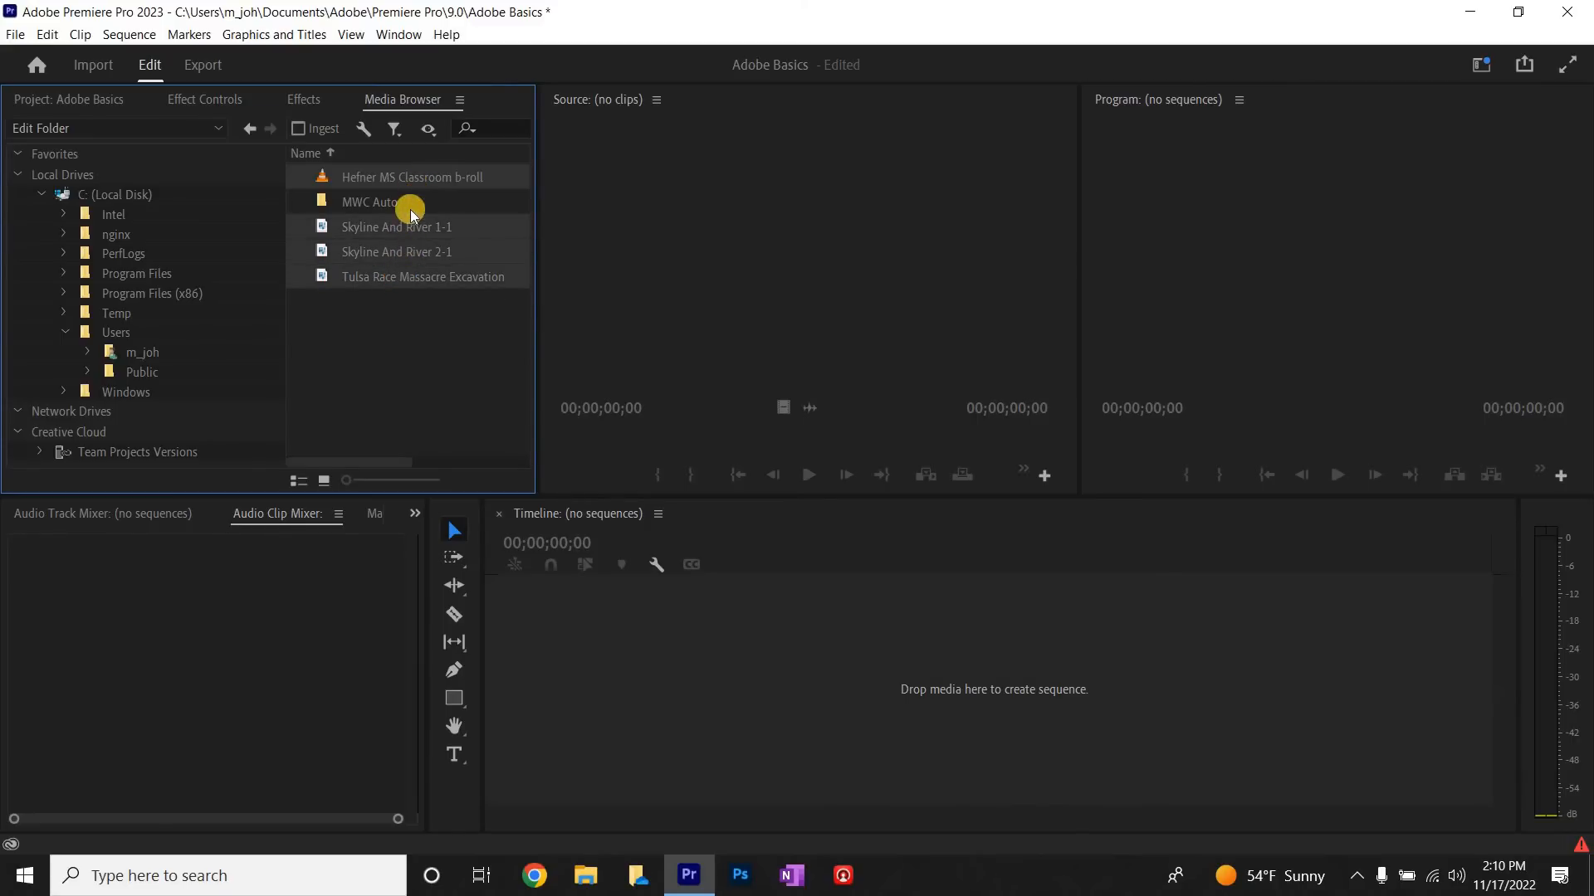
right_click(382, 277)
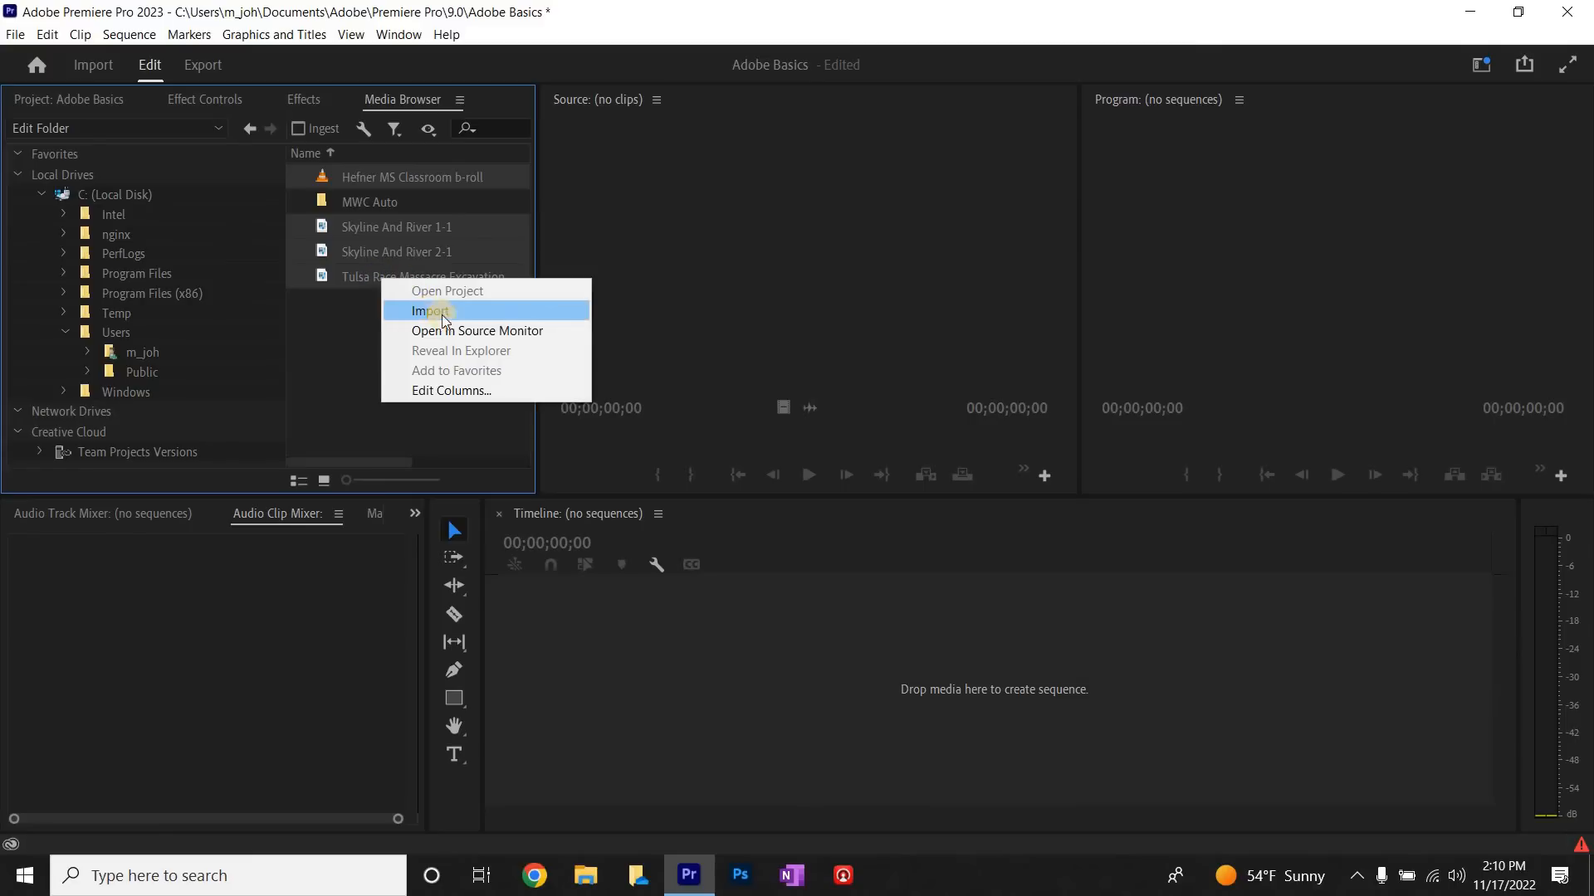
left_click(431, 312)
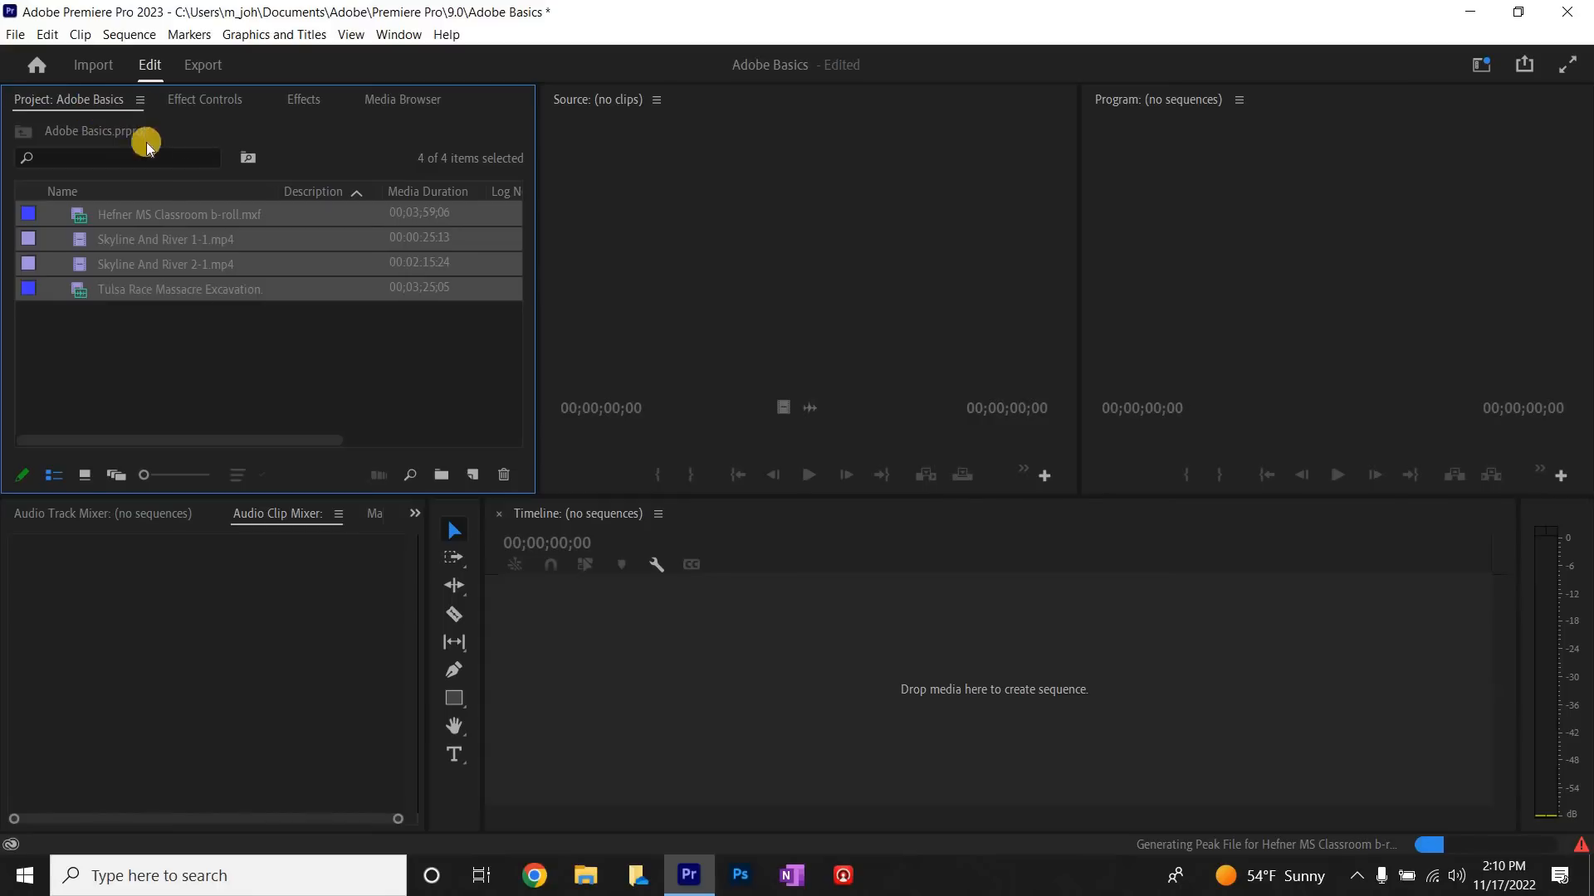
Step: Open Hefner MS Classroom b-roll.mxf in the Source Monitor and scrub through its footage
left_click(112, 340)
double_click(83, 214)
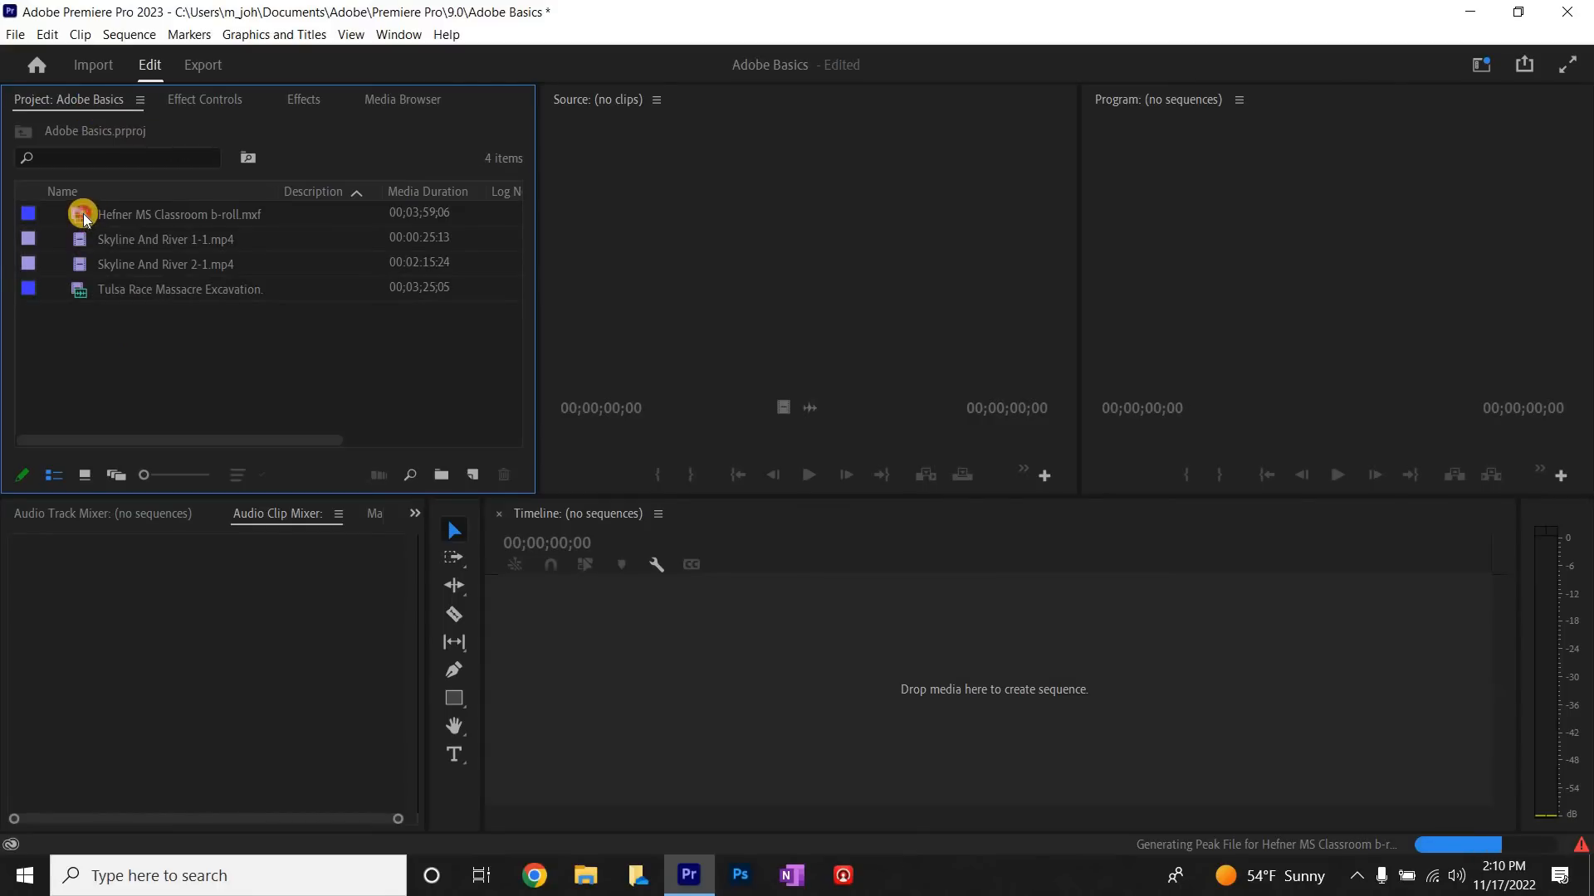
left_click_drag(623, 438, 916, 469)
left_click_drag(1012, 473, 456, 403)
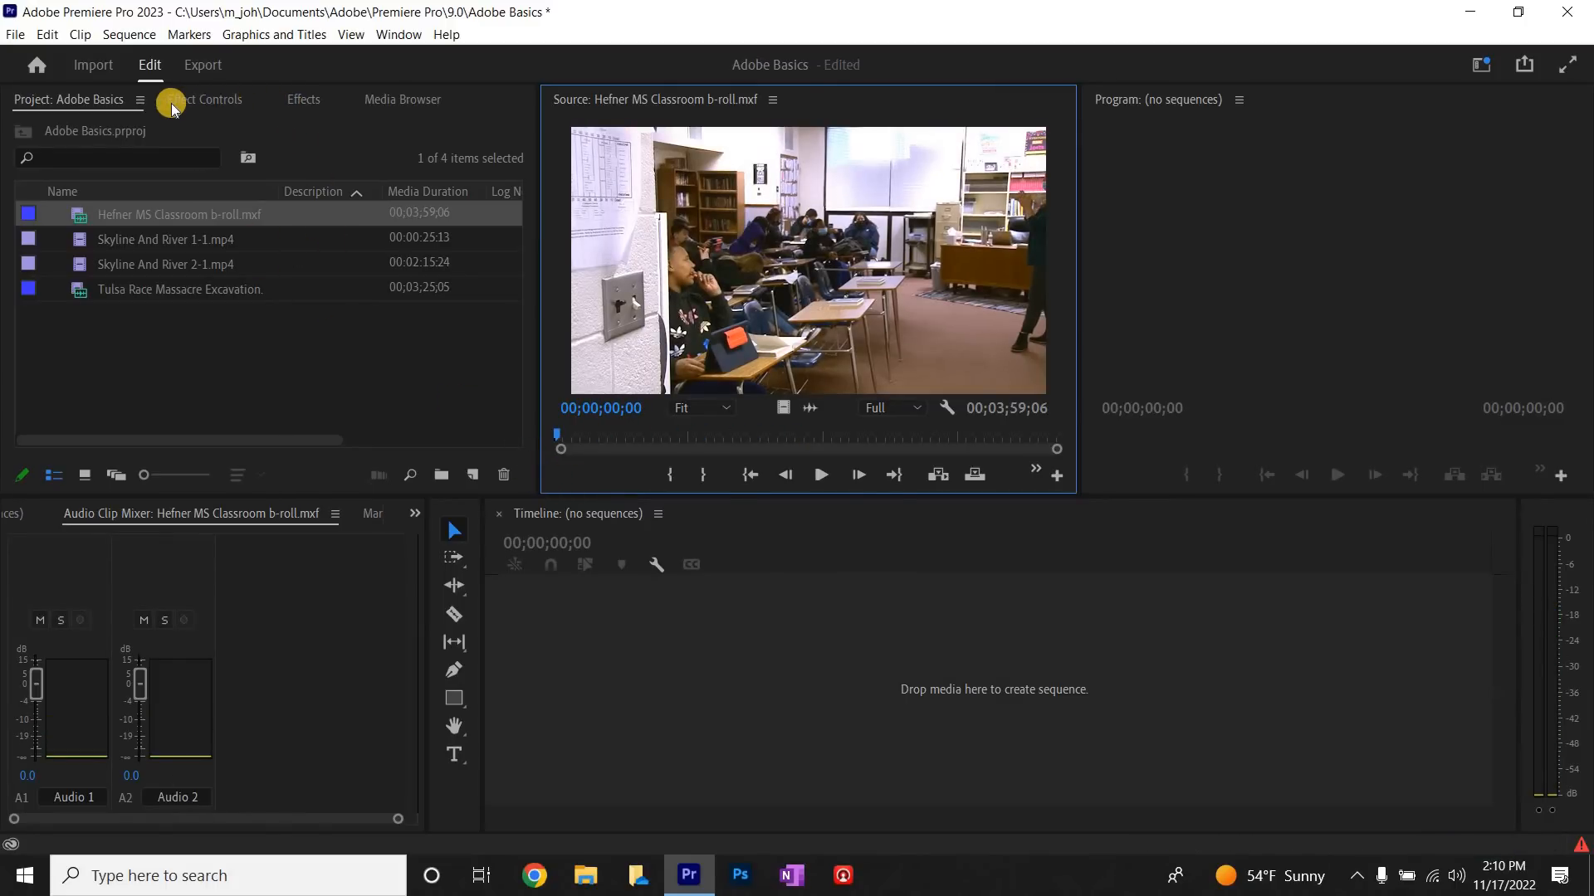
Step: Browse in the Media Browser through MWC Auto and PRIVATE to the AVCHD folder and look over its clips
left_click(372, 101)
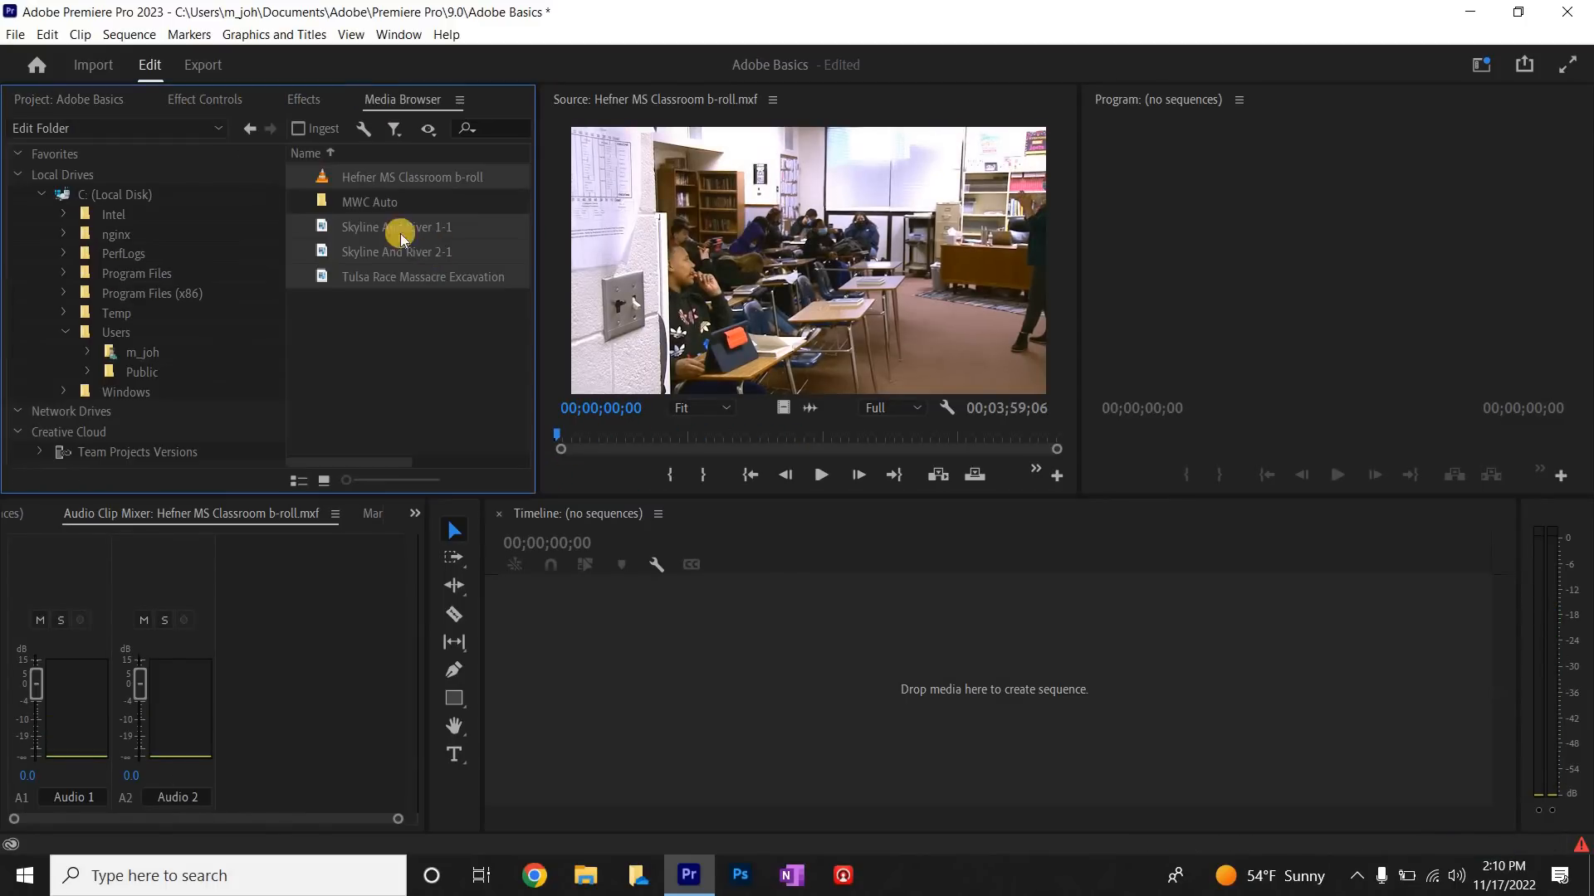
double_click(361, 200)
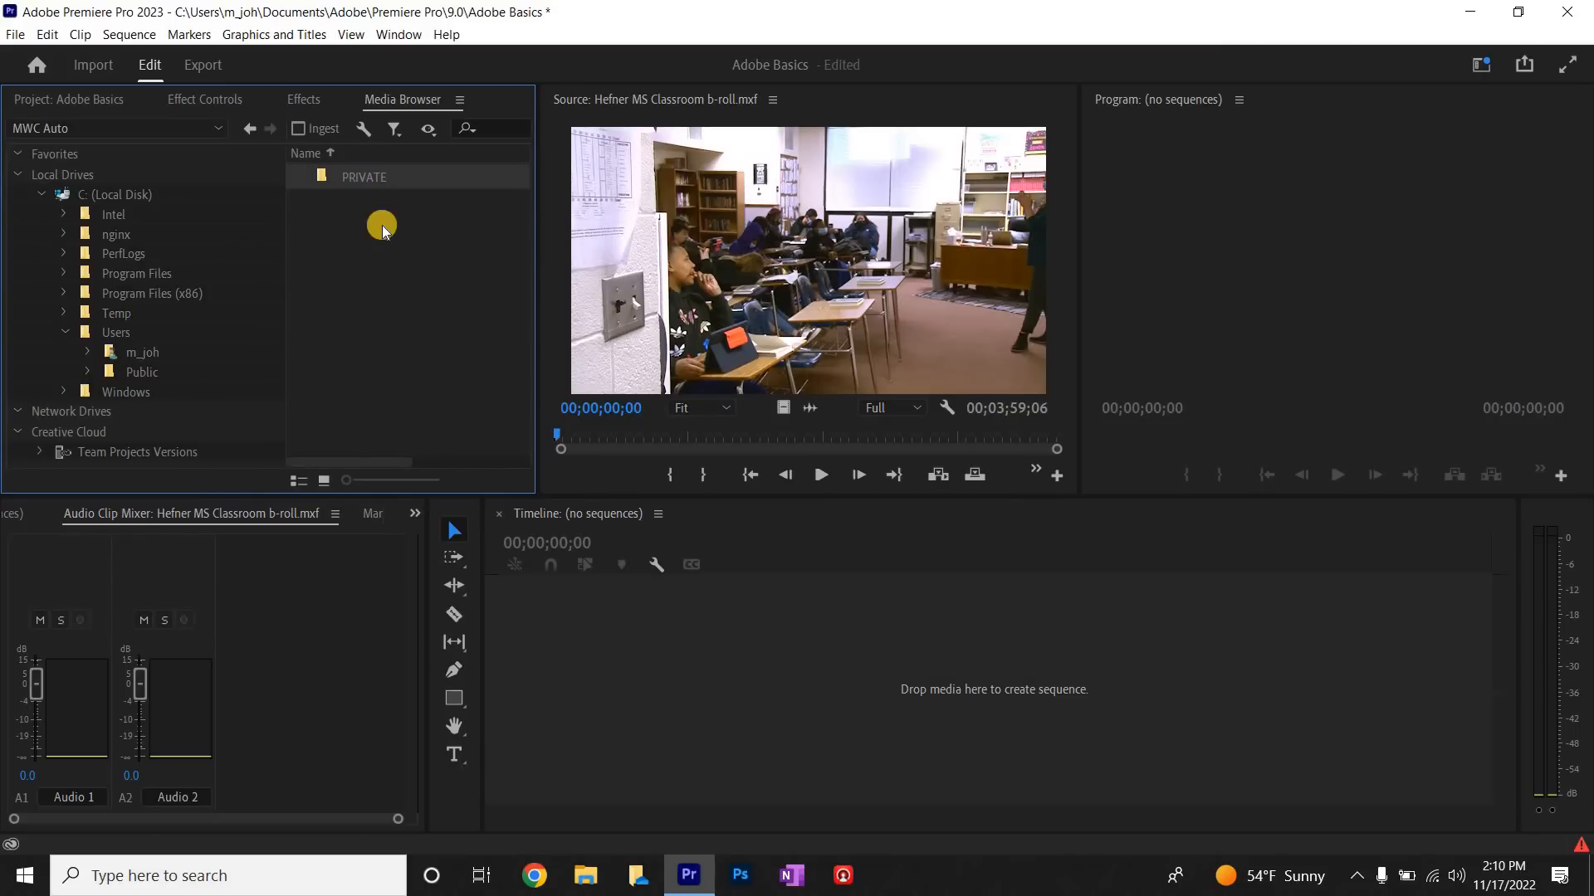
double_click(369, 179)
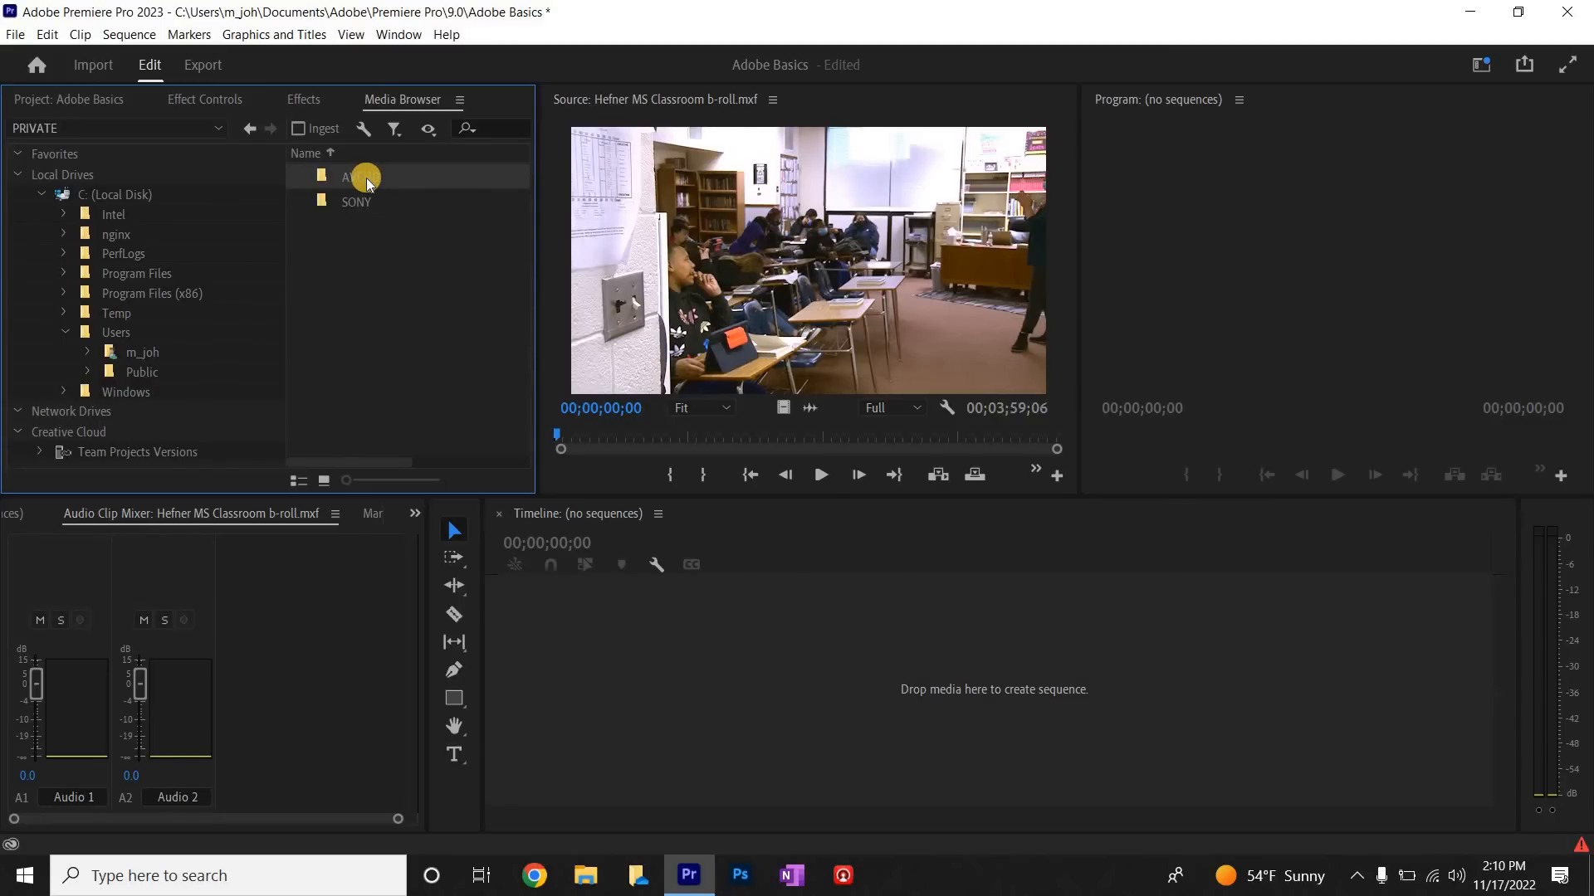
double_click(368, 179)
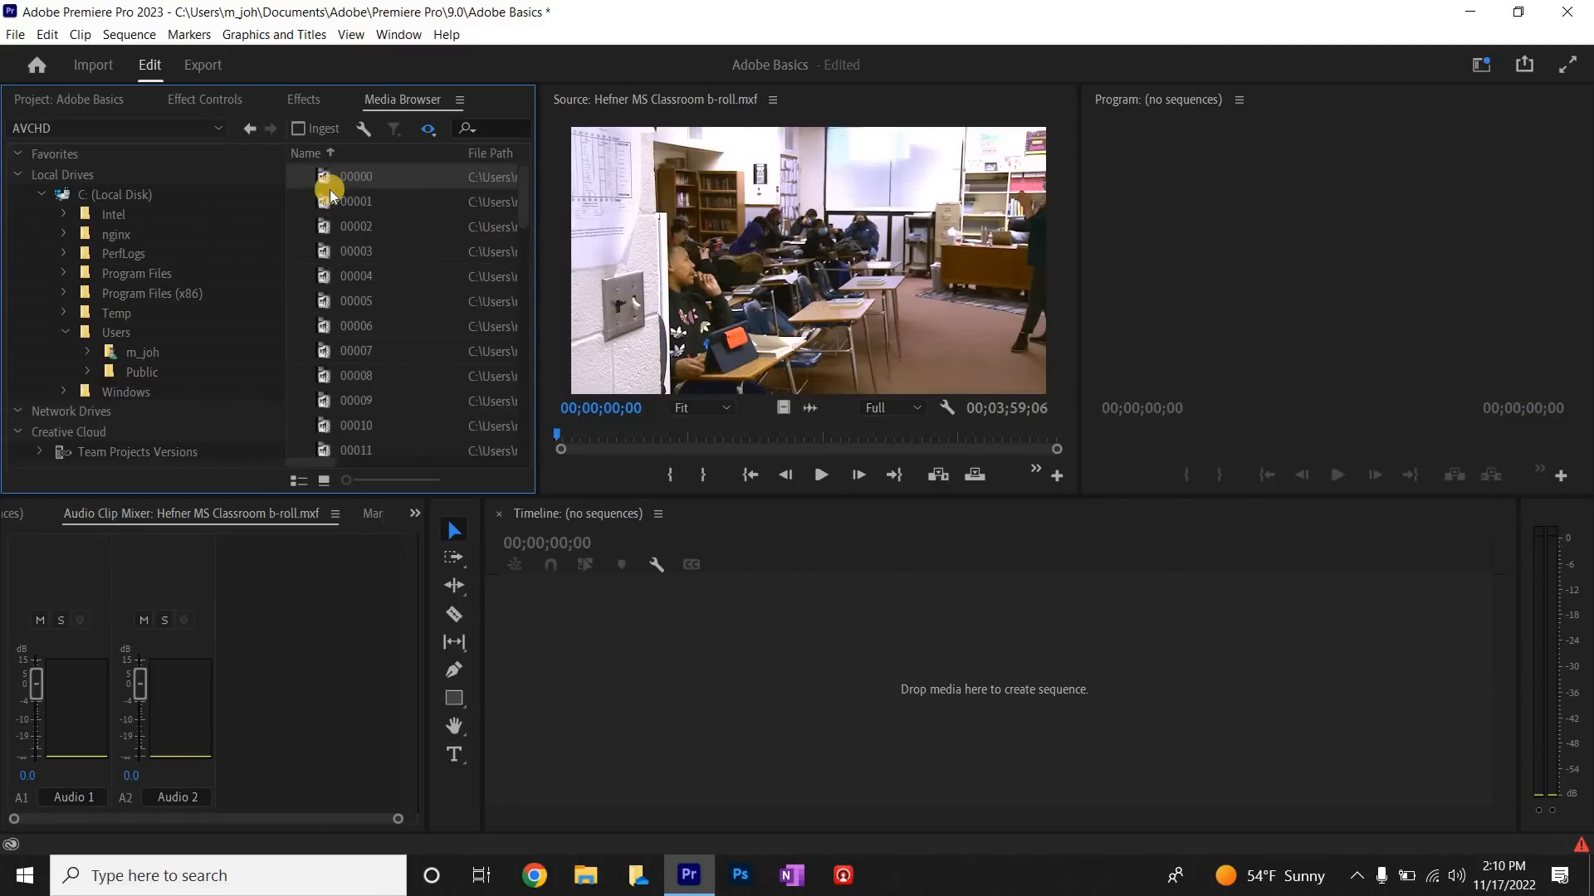
scroll(347, 231, "down", 10)
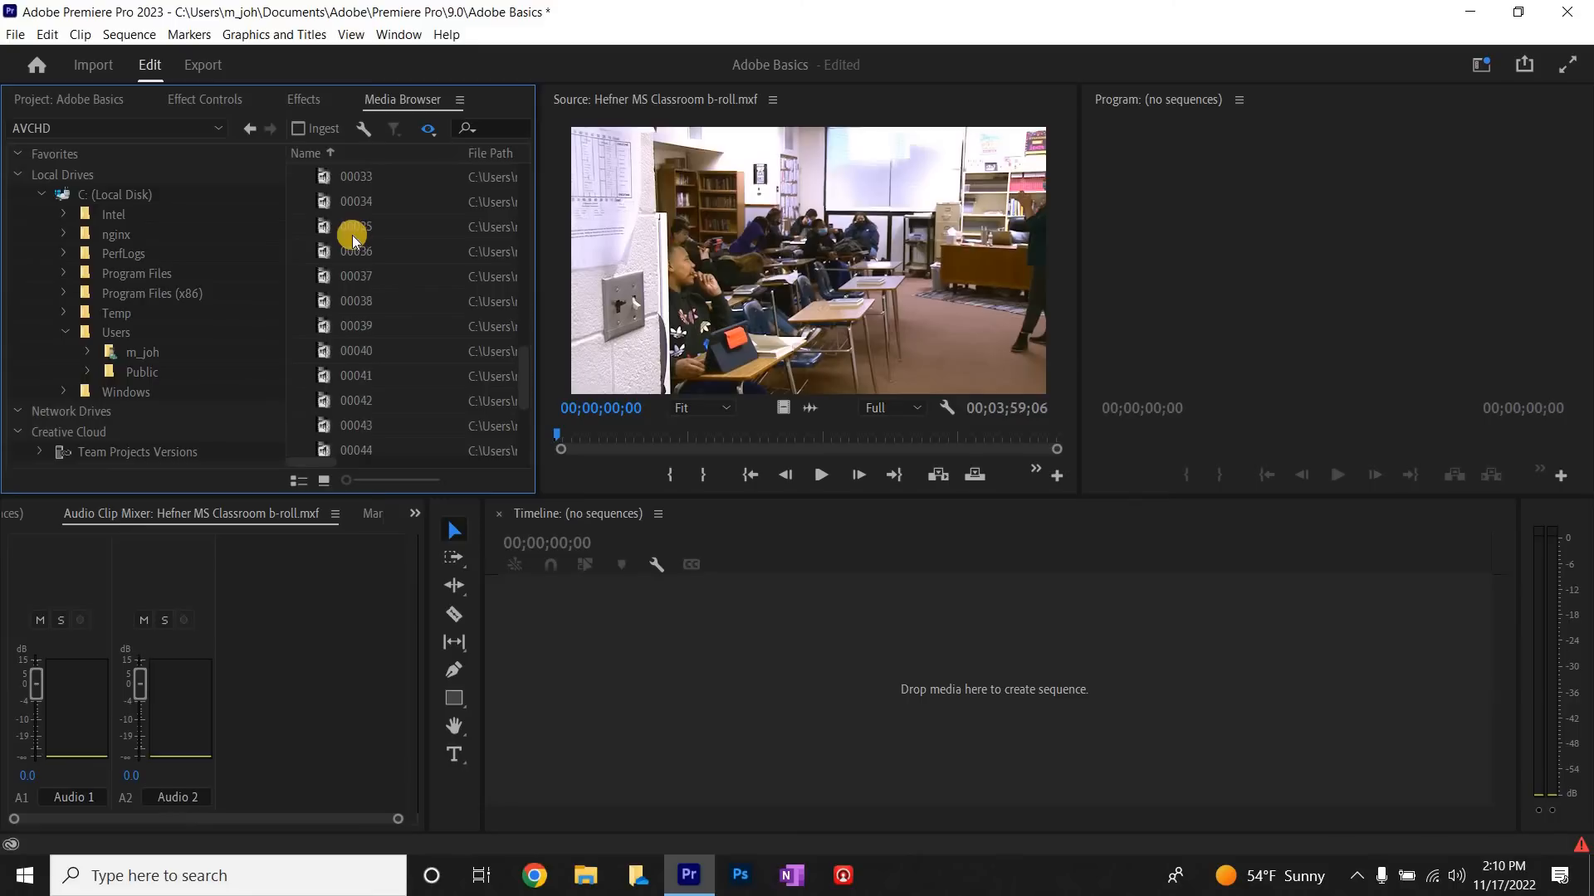
scroll(350, 237, "up", 10)
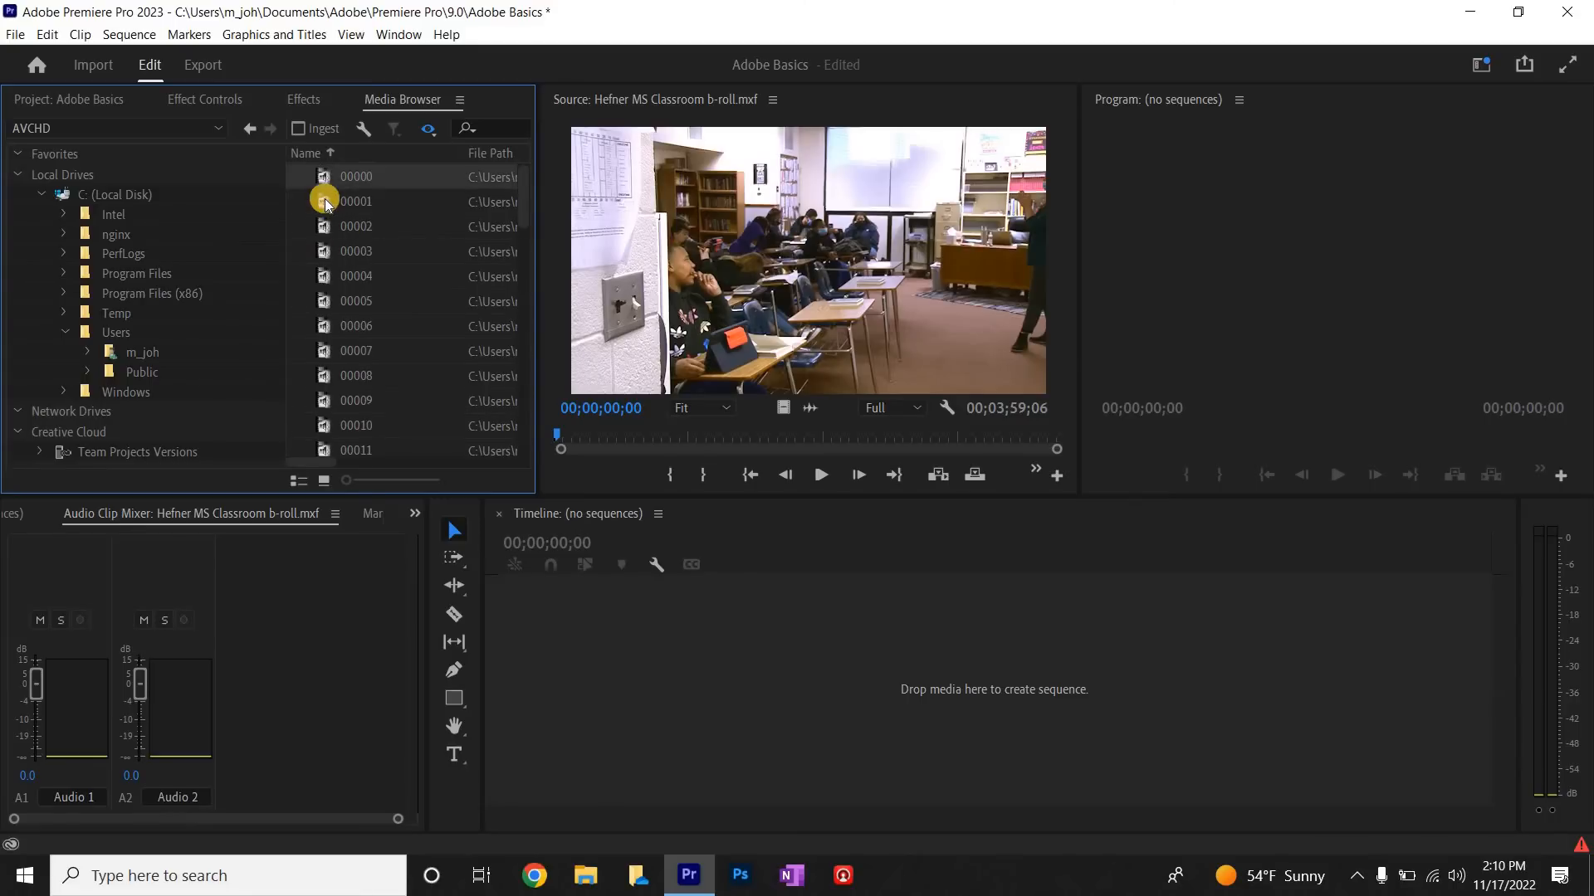
Step: Preview AVCHD clip 00001 in the Source Monitor and import it into the project
double_click(327, 202)
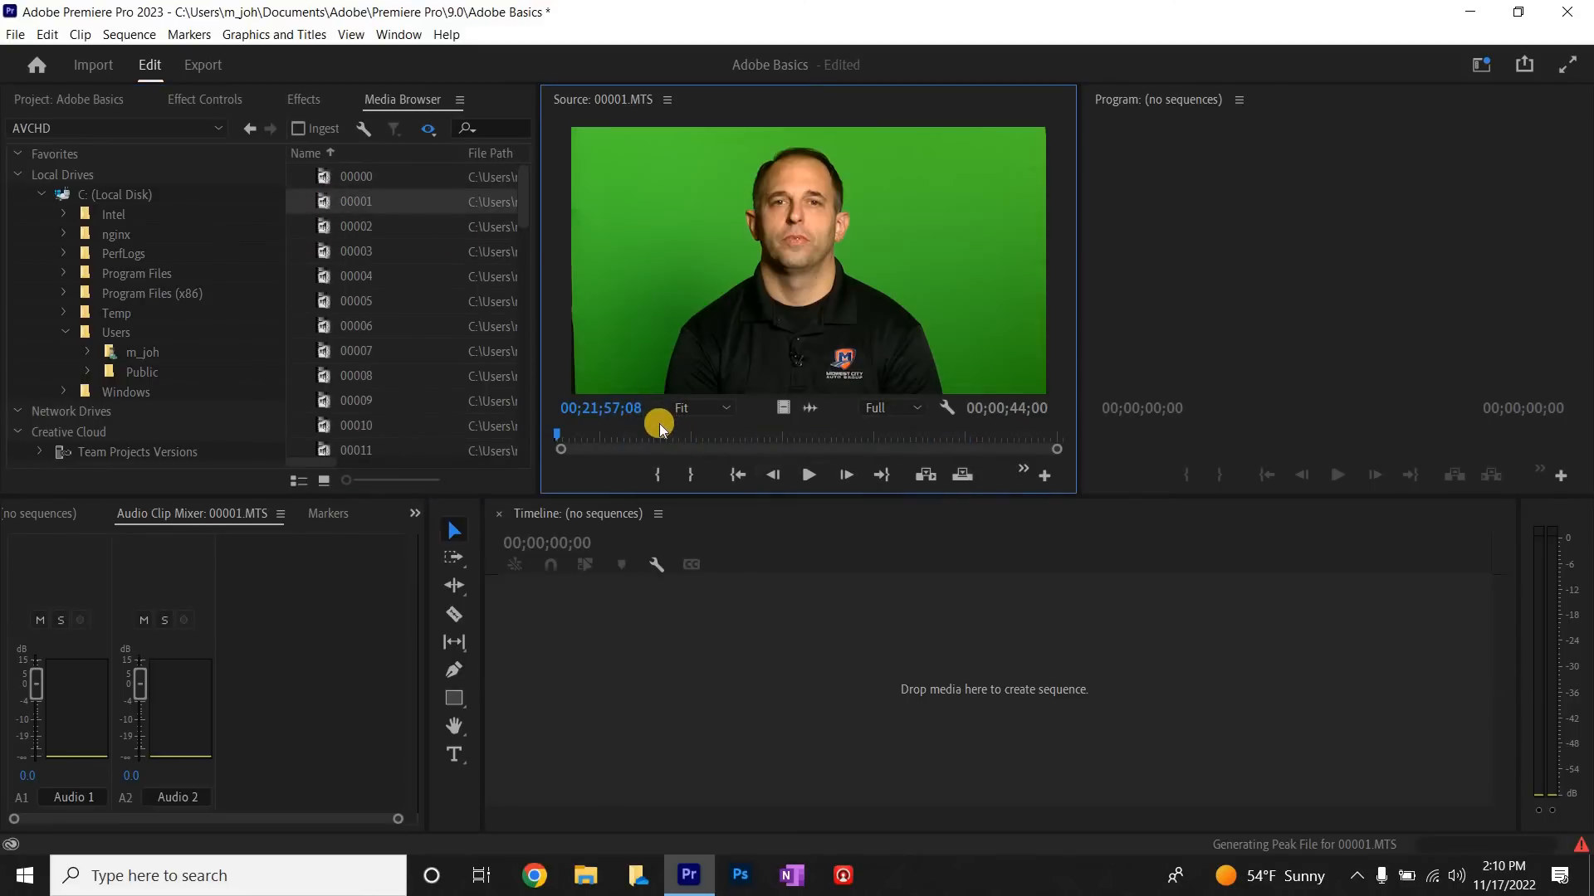
left_click_drag(698, 436, 688, 479)
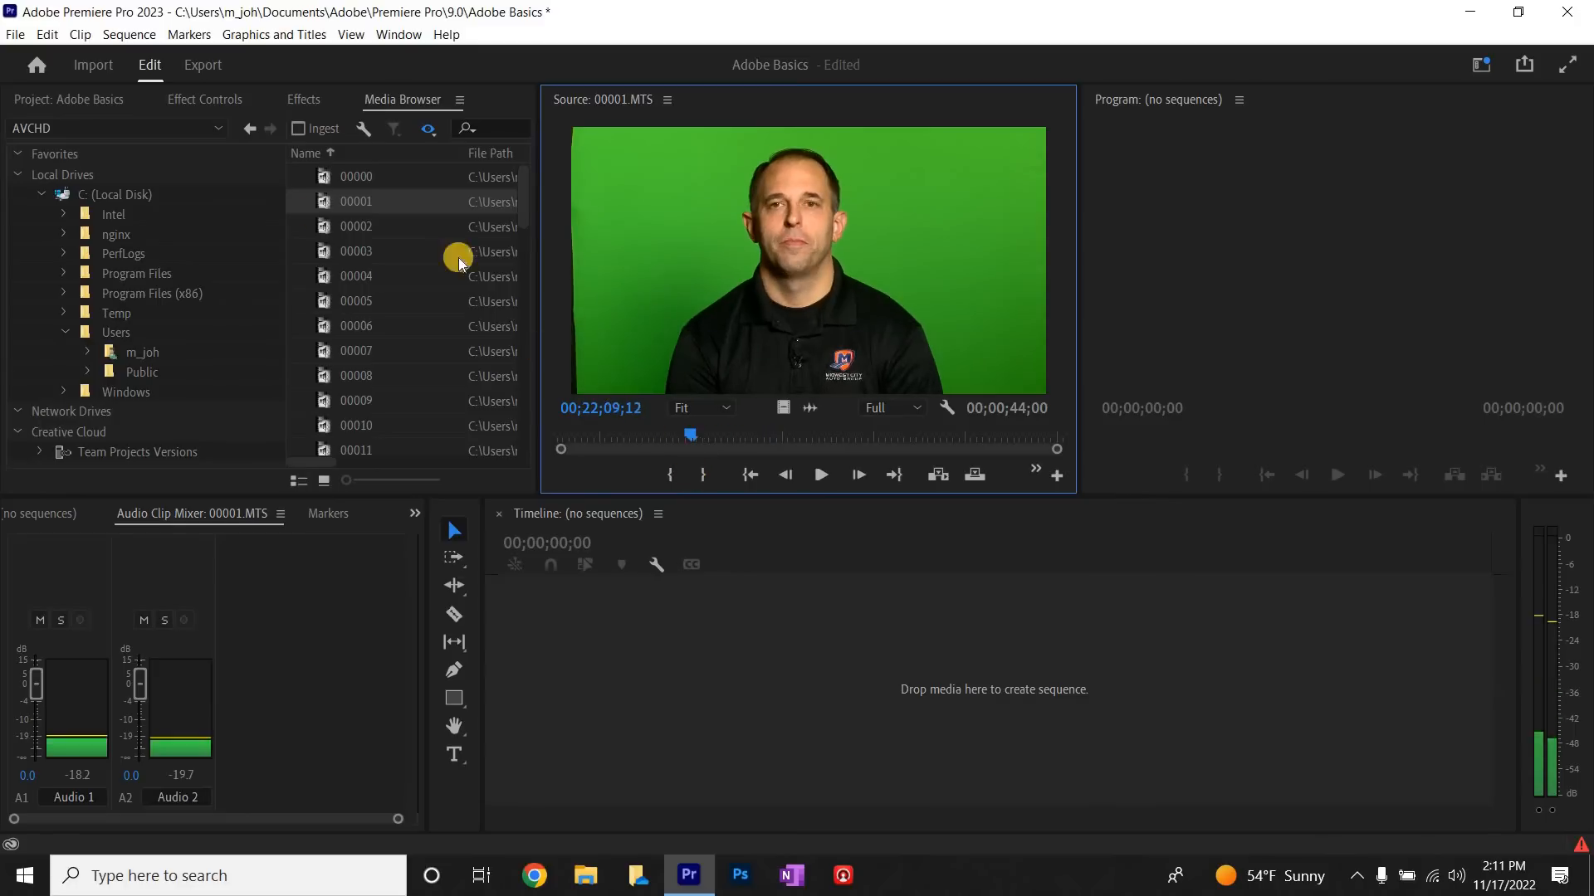
left_click(322, 202)
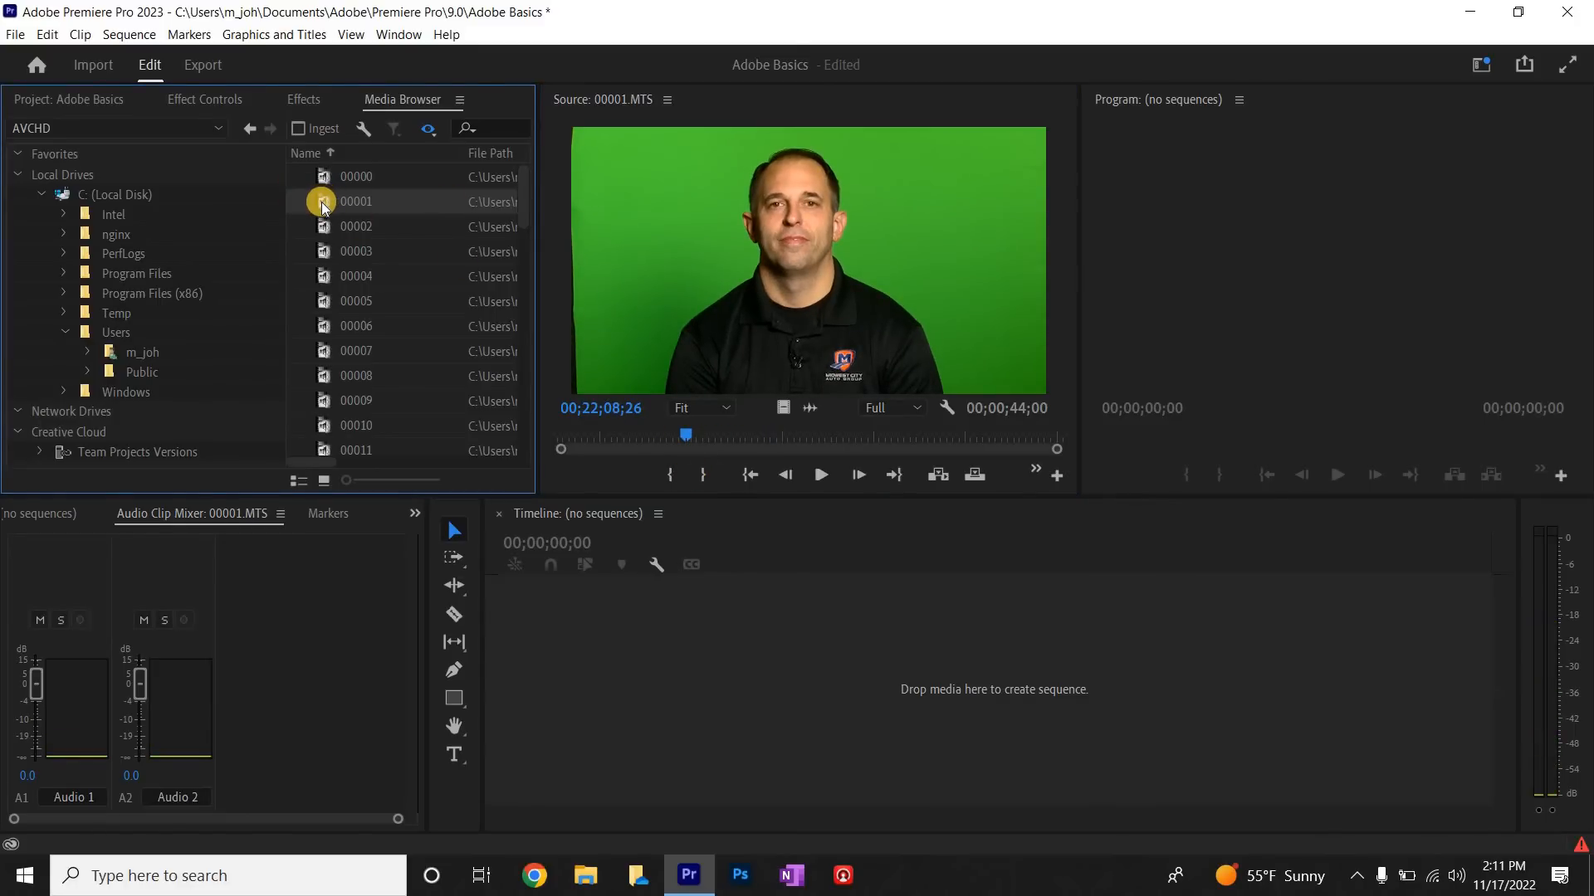
right_click(322, 202)
left_click(371, 228)
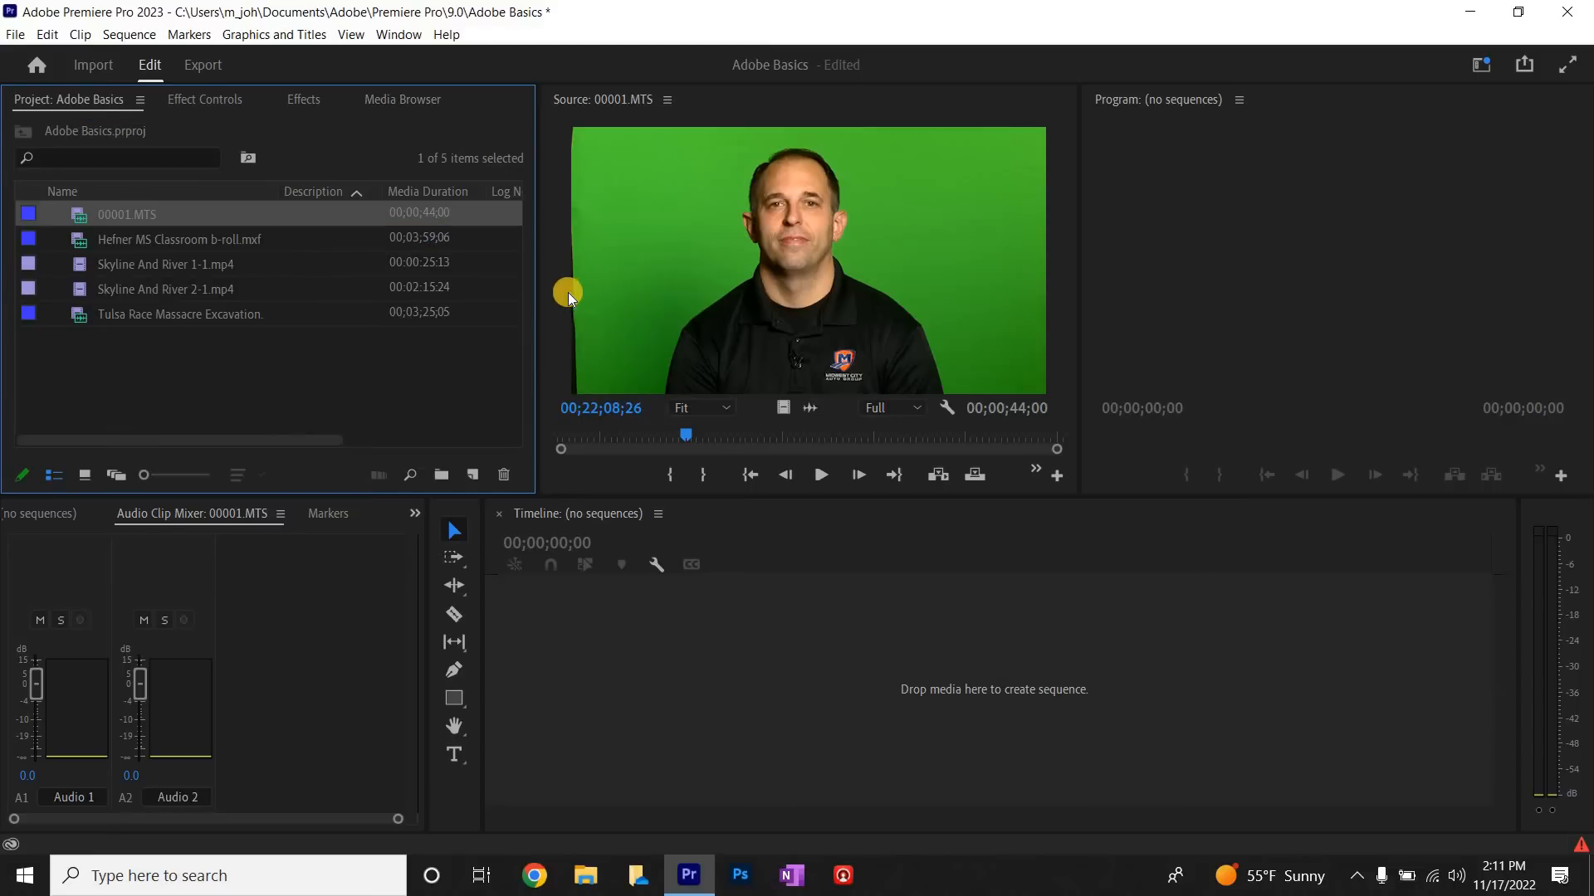
Step: Import all the clips in the AVCHD folder into the project from the Media Browser
left_click(400, 100)
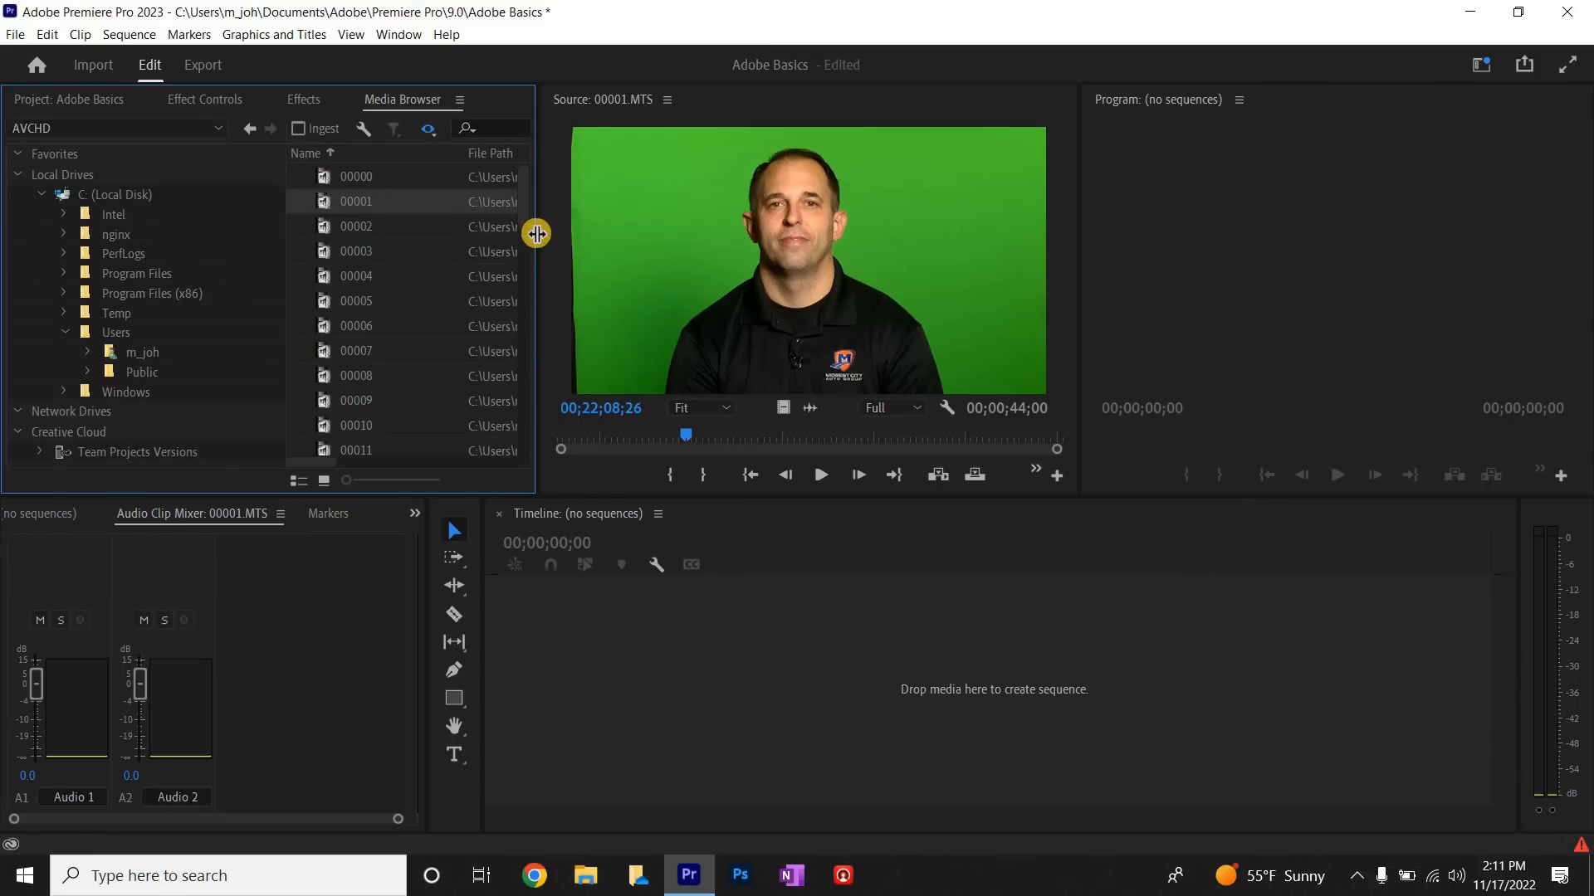
scroll(515, 332, "down", 12)
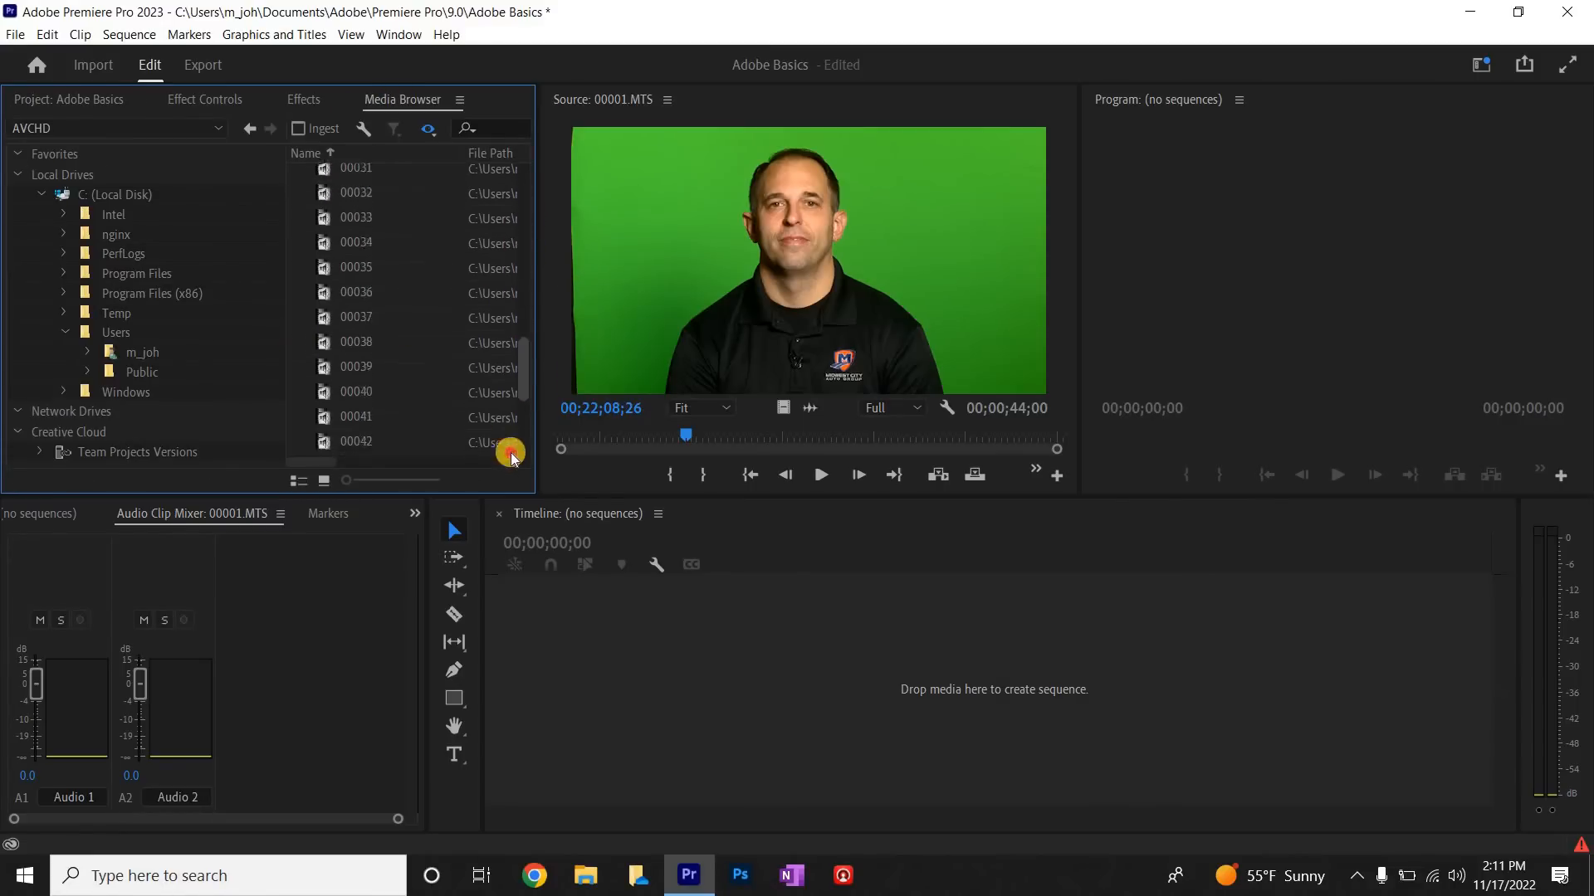
scroll(526, 160, "up", 13)
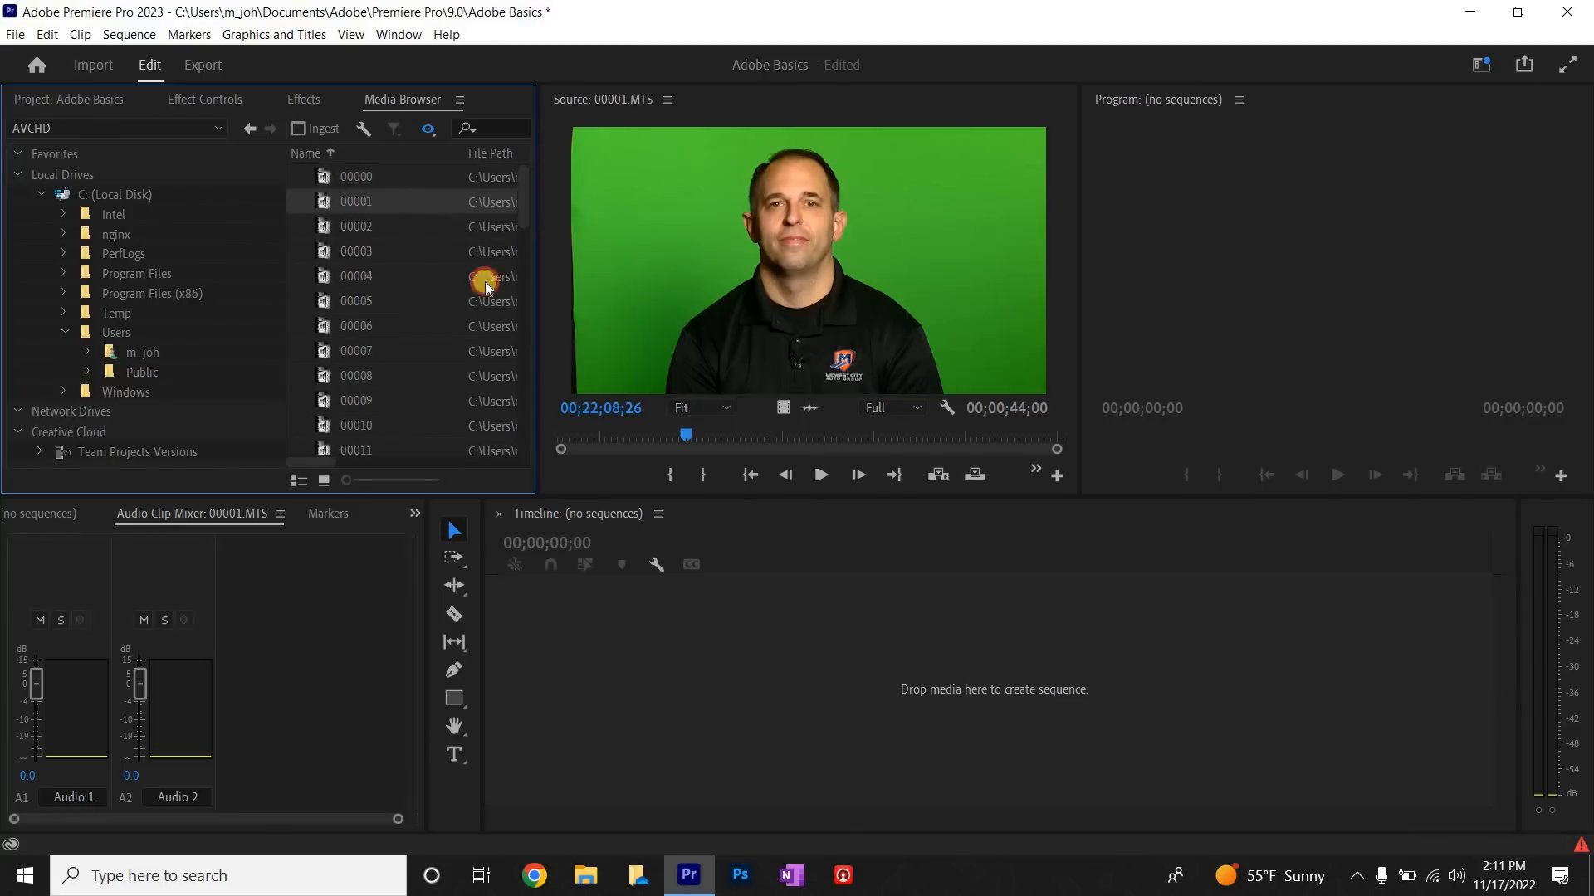
scroll(472, 296, "down", 12)
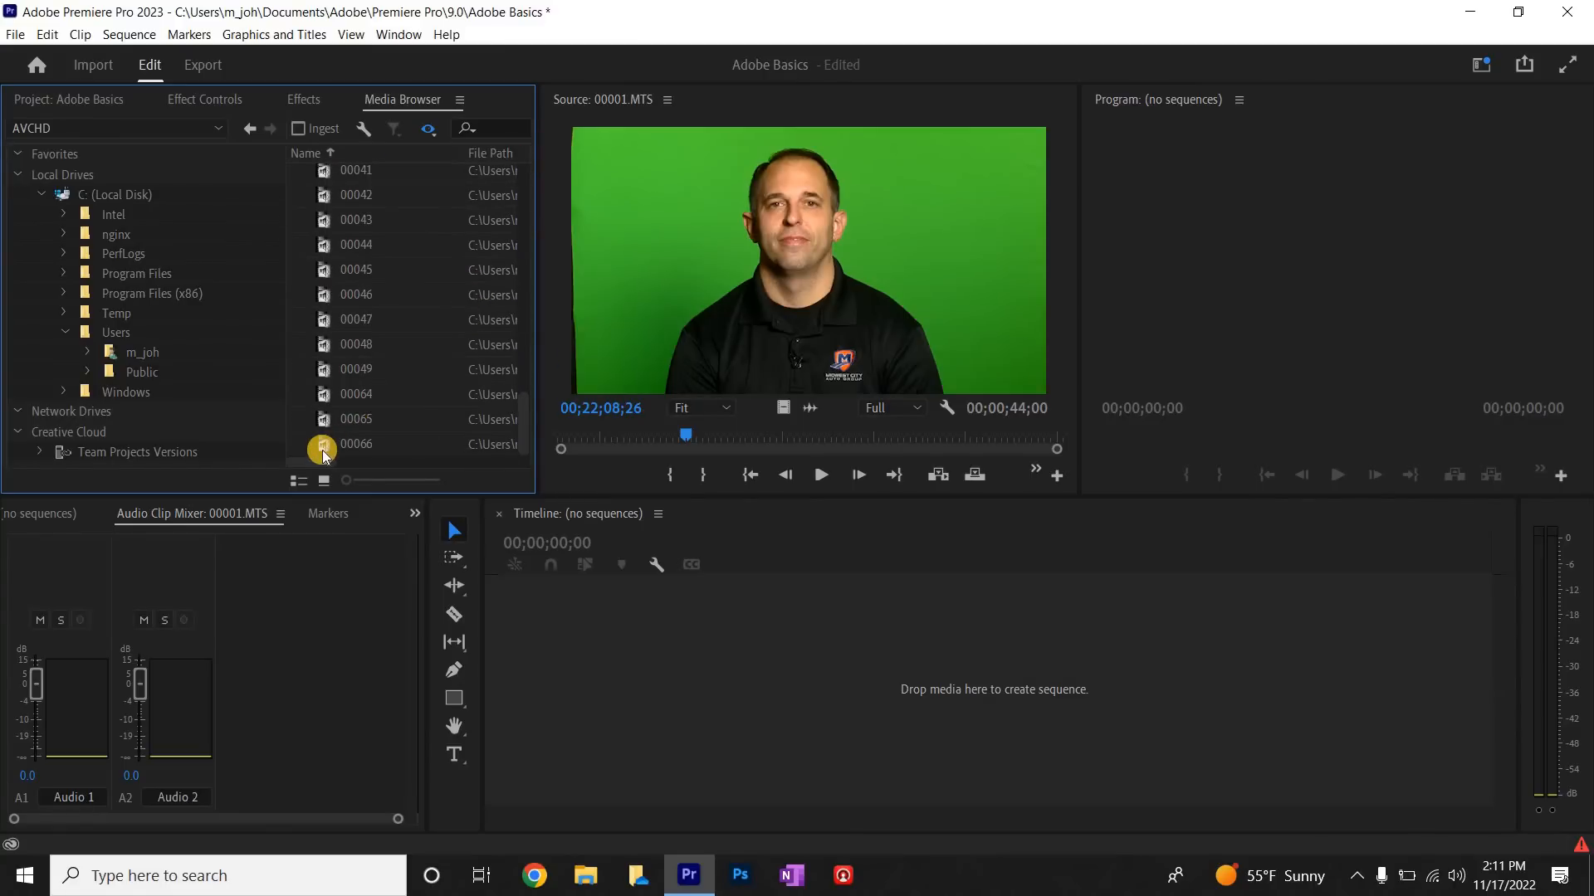
key("ctrl+a")
right_click(327, 440)
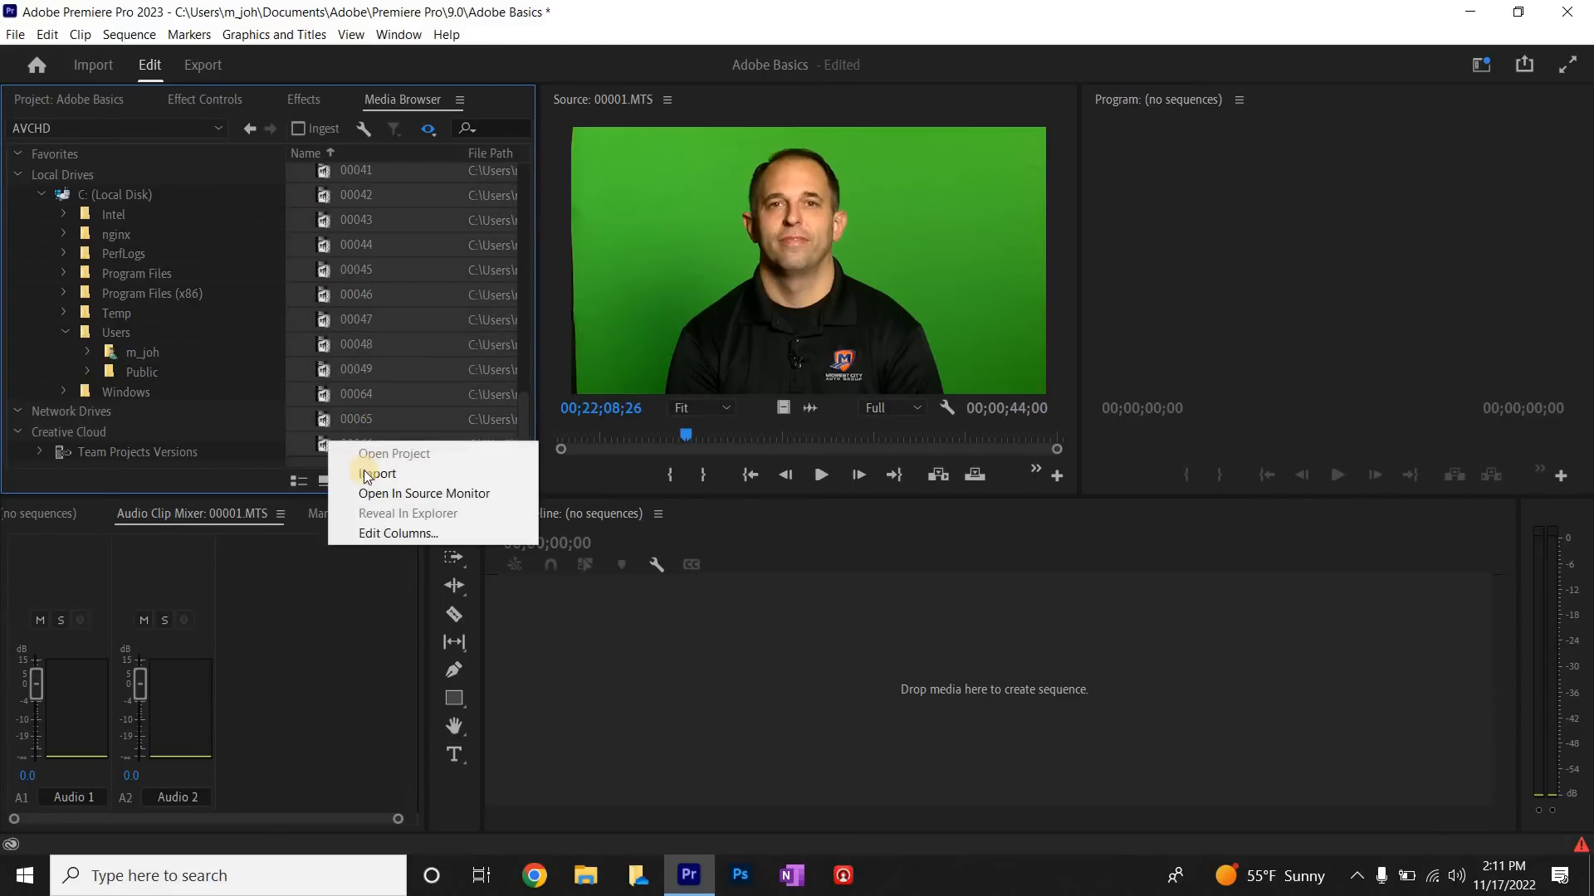
left_click(448, 473)
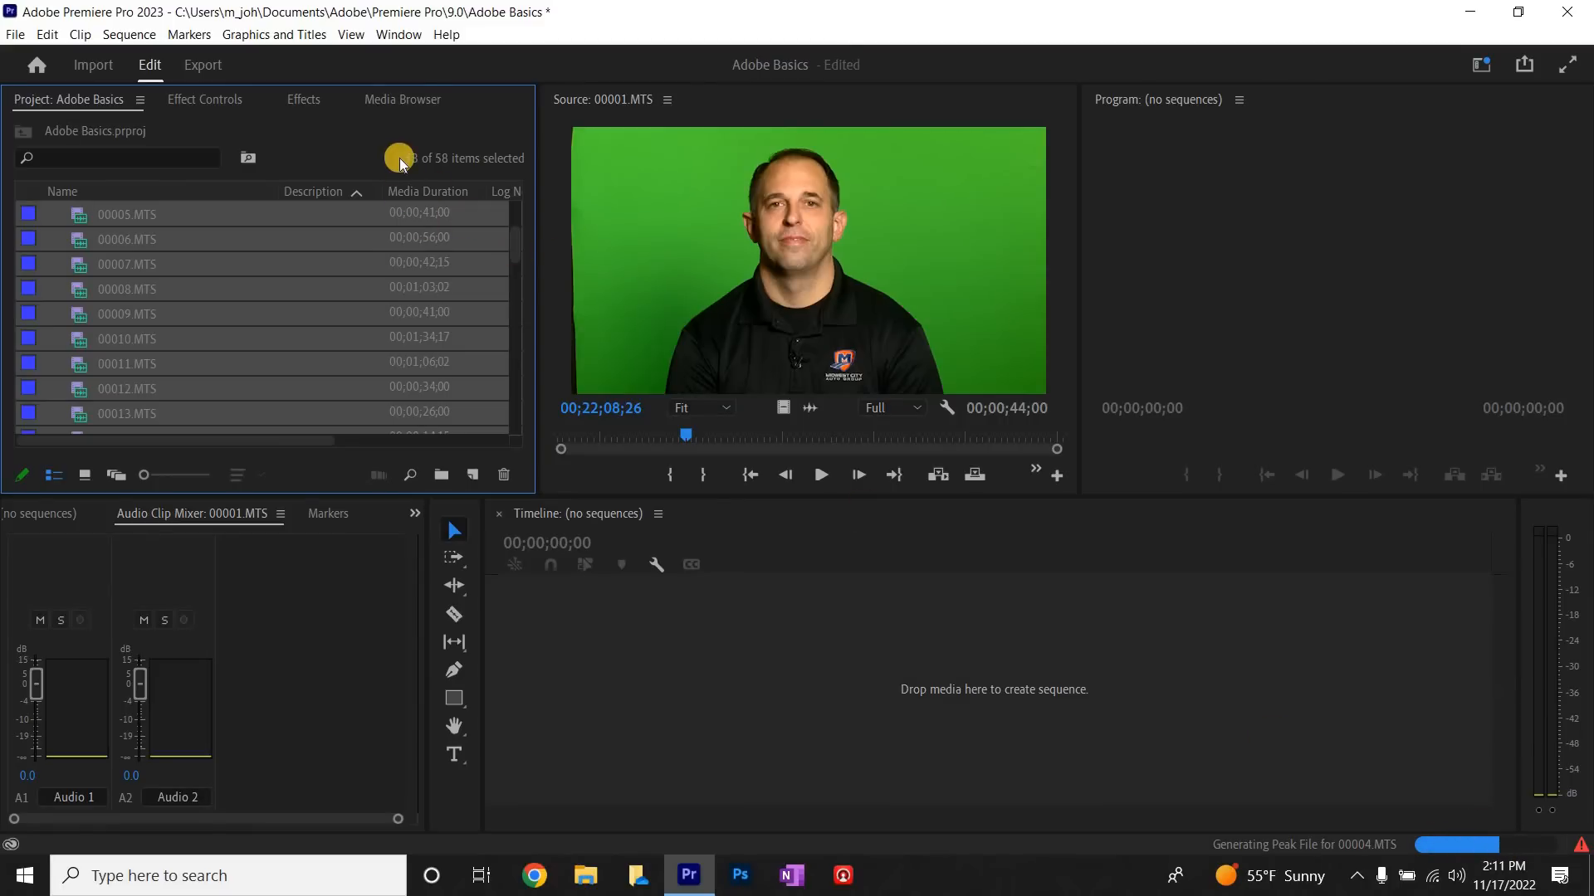
Step: Delete the duplicate 00001.MTS clip from the Adobe Basics project
left_click_drag(515, 243, 515, 207)
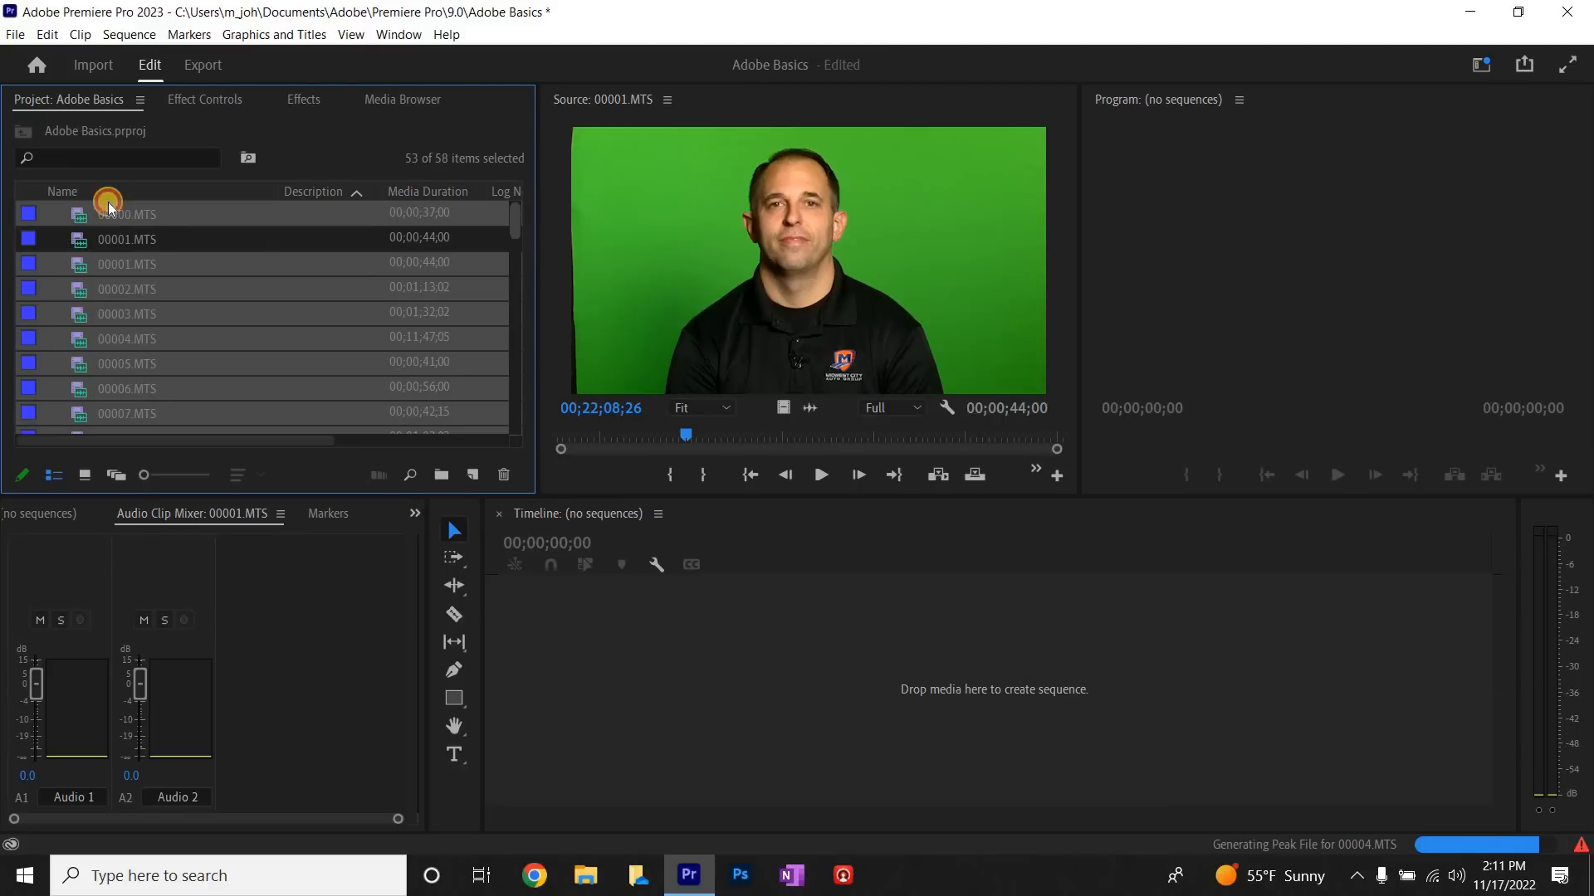
left_click(78, 238)
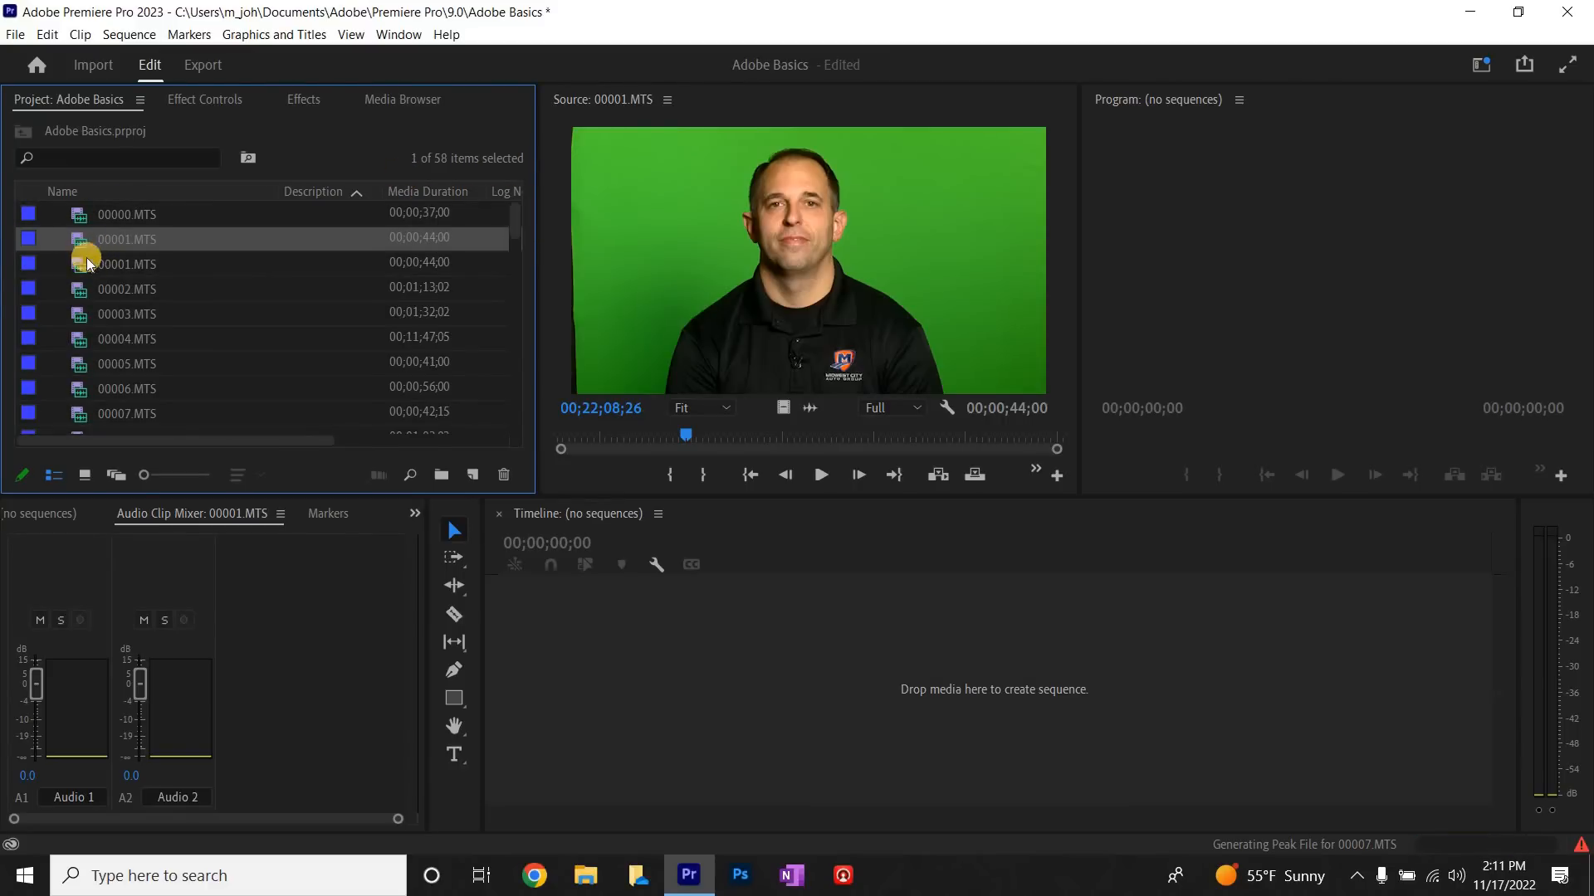
left_click(75, 268)
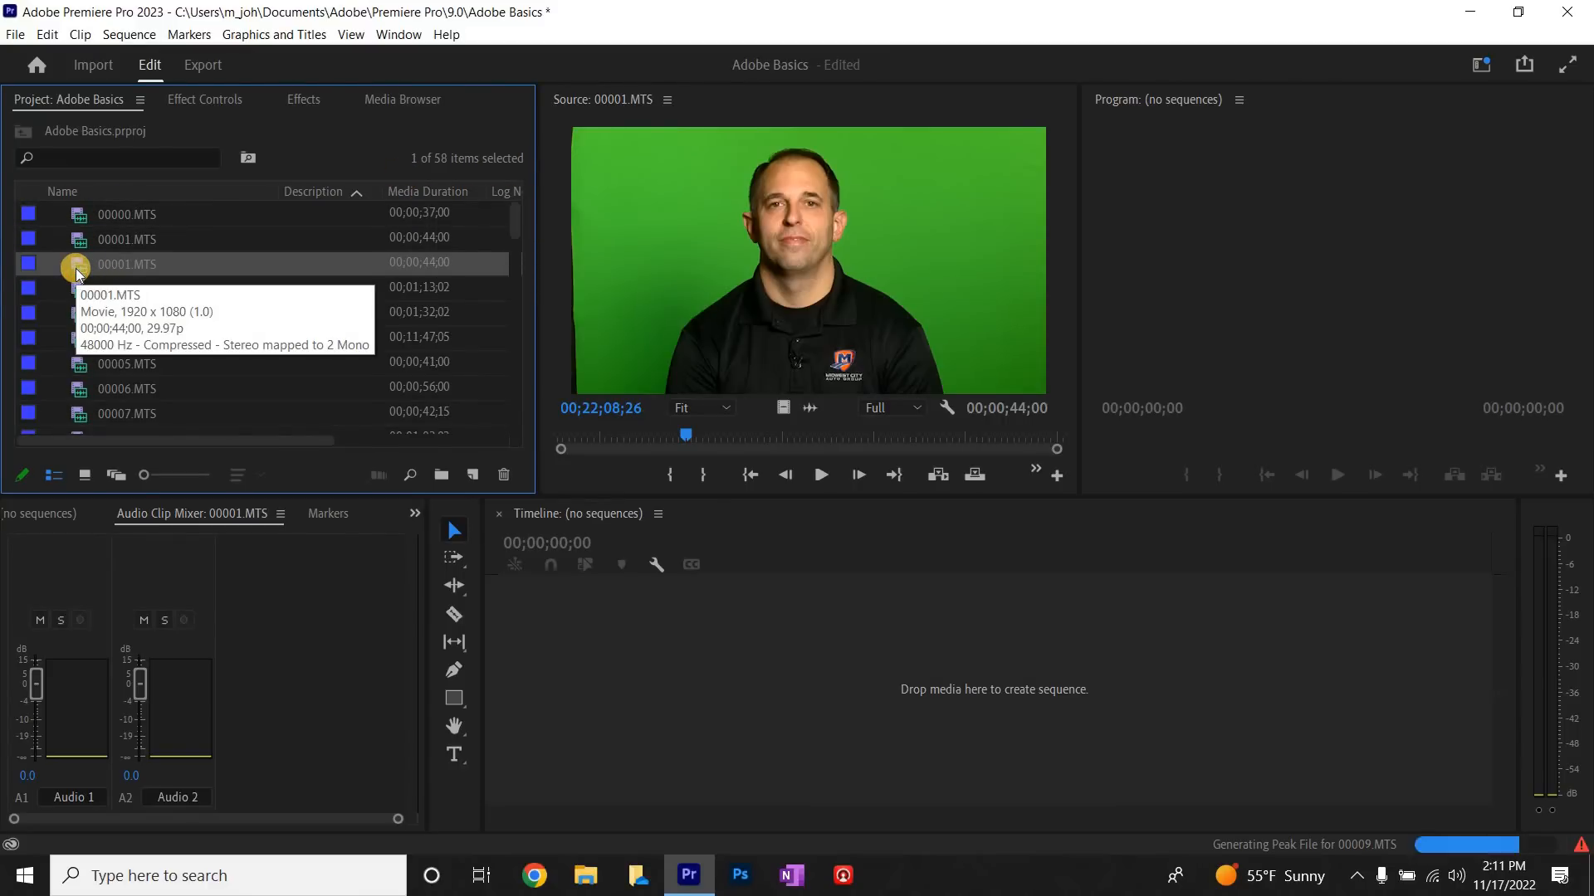
key("Delete")
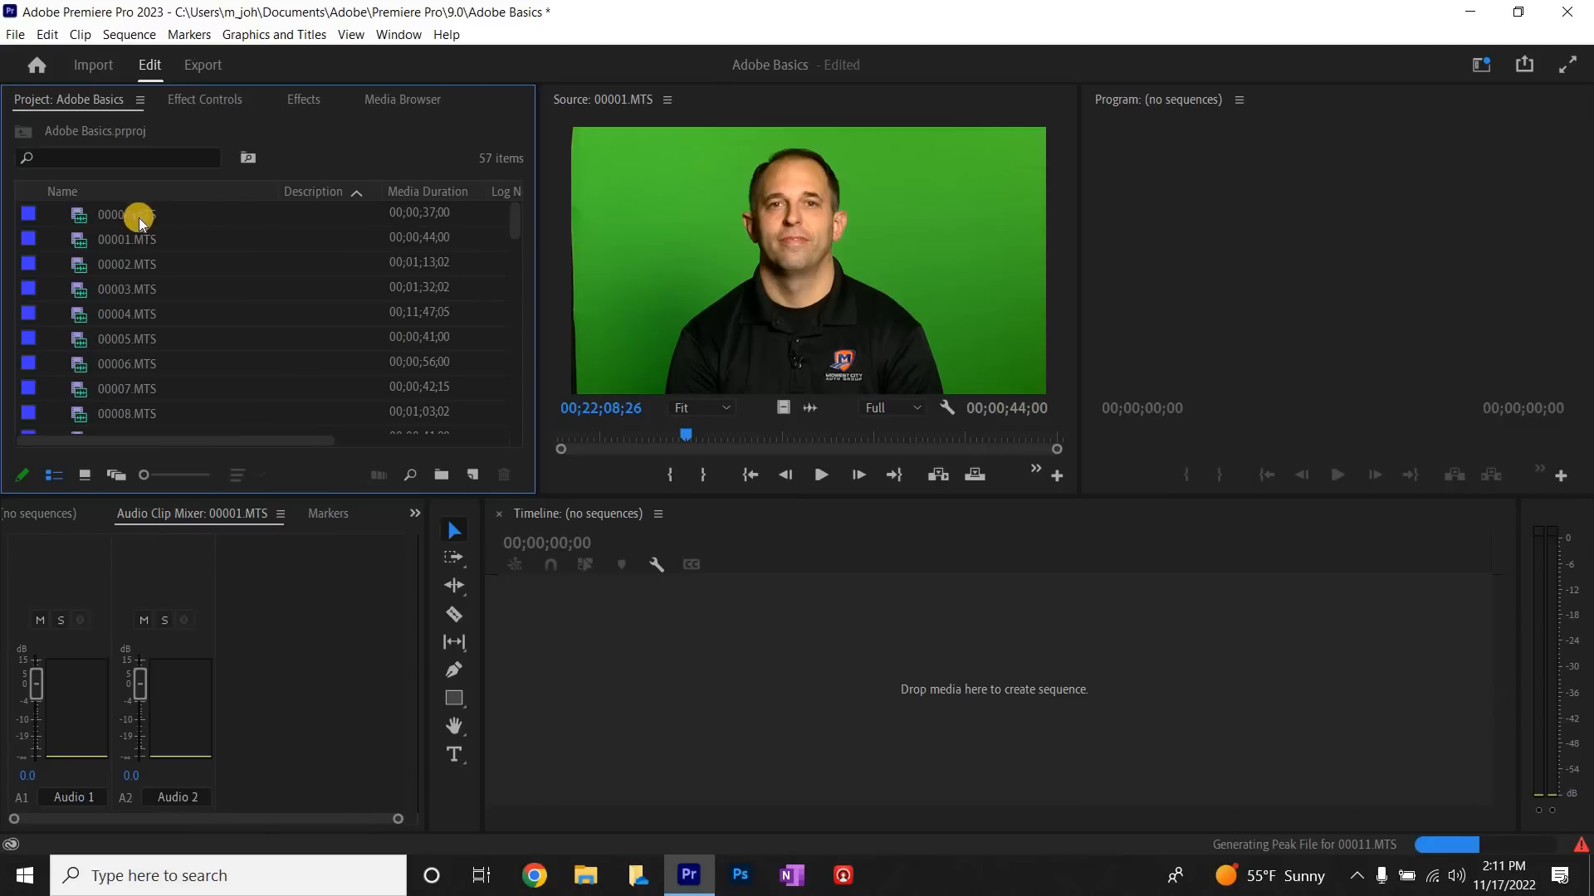
Step: Preview 00002.MTS and 00003.MTS in the Source Monitor and close all clips open there
scroll(224, 292, "down", 4)
left_click_drag(519, 261, 481, 231)
double_click(75, 268)
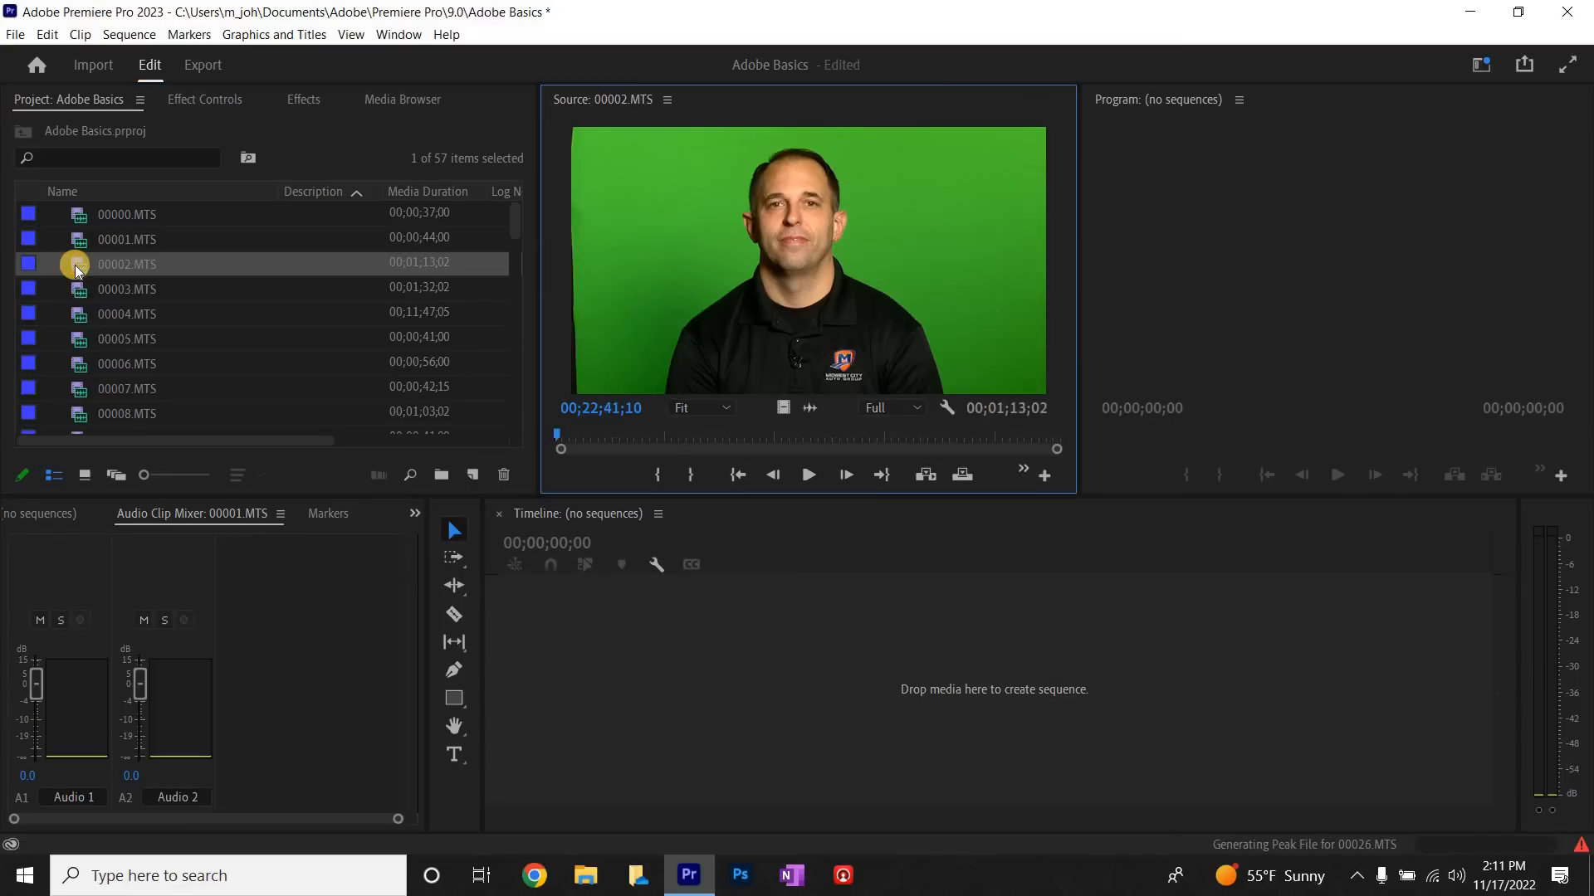
left_click_drag(590, 439, 783, 458)
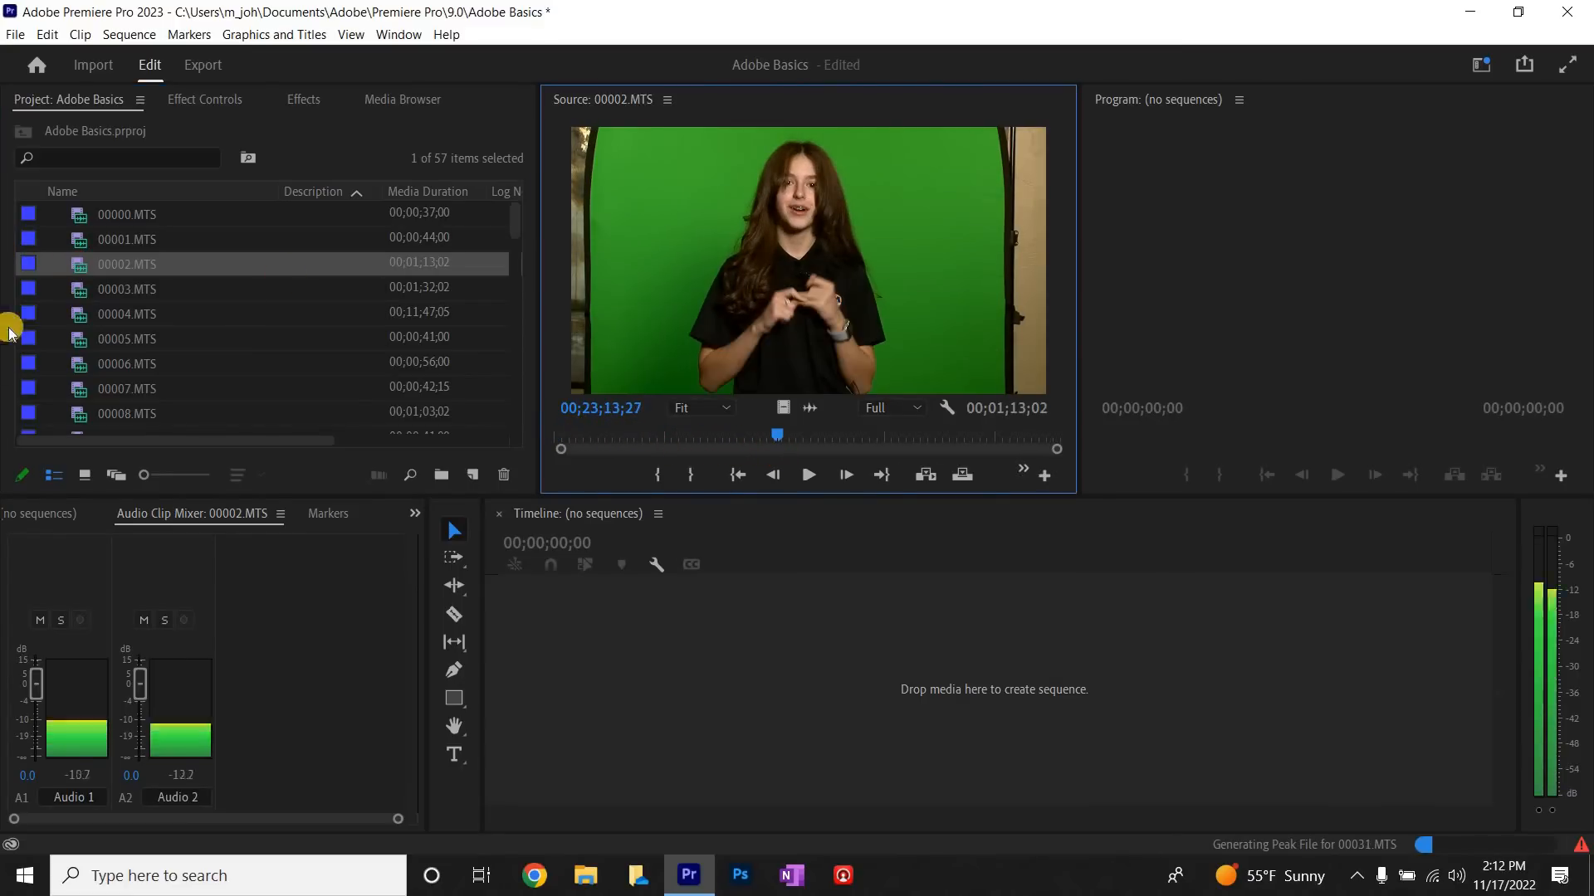
double_click(85, 289)
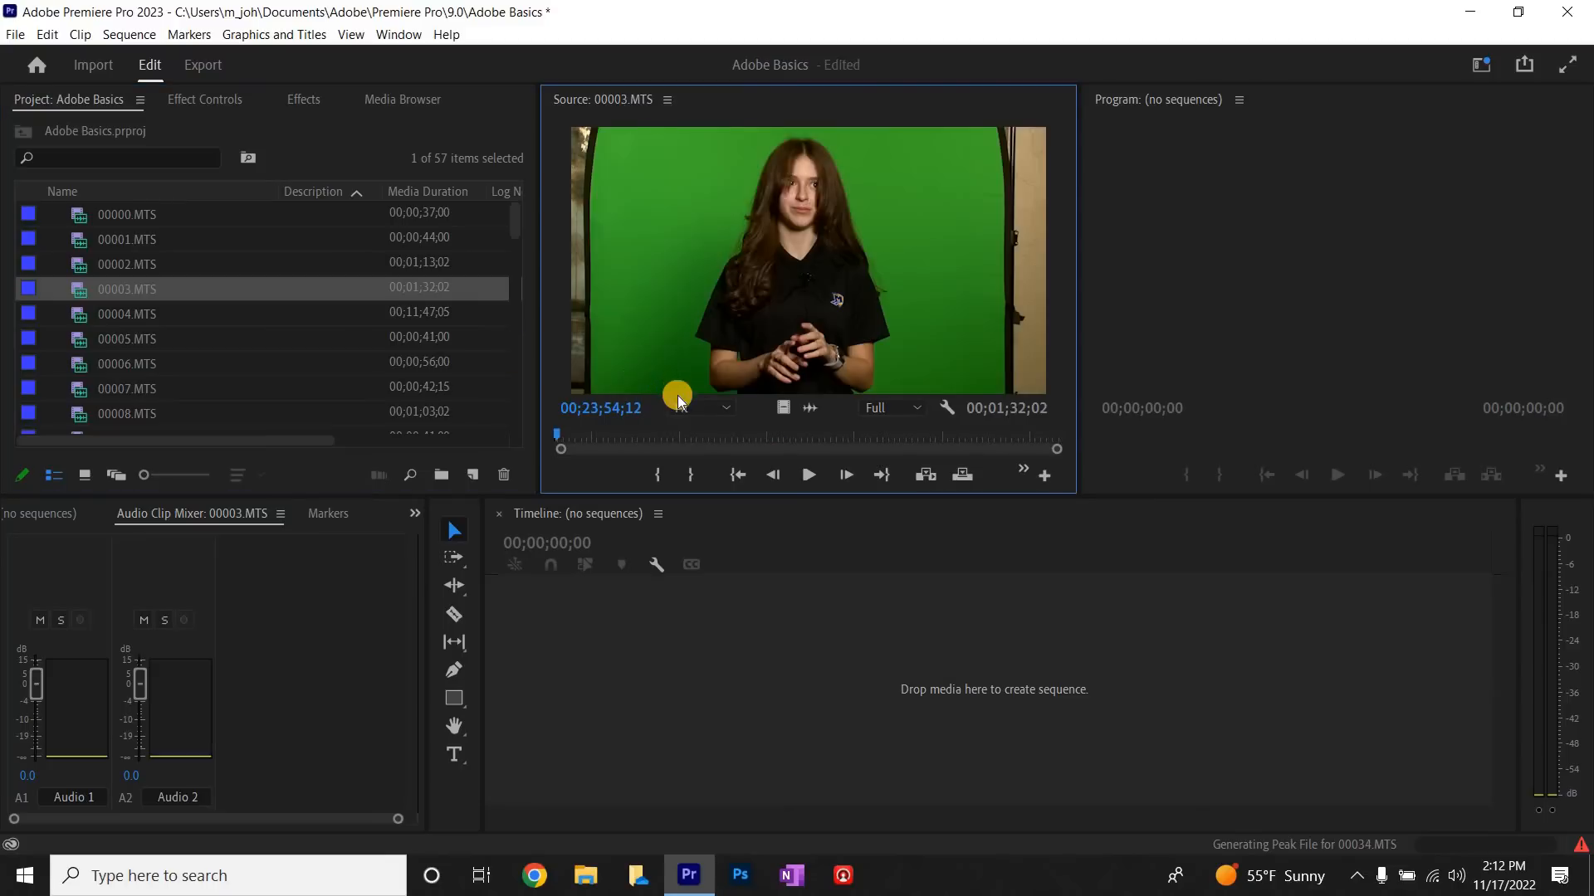
left_click(667, 101)
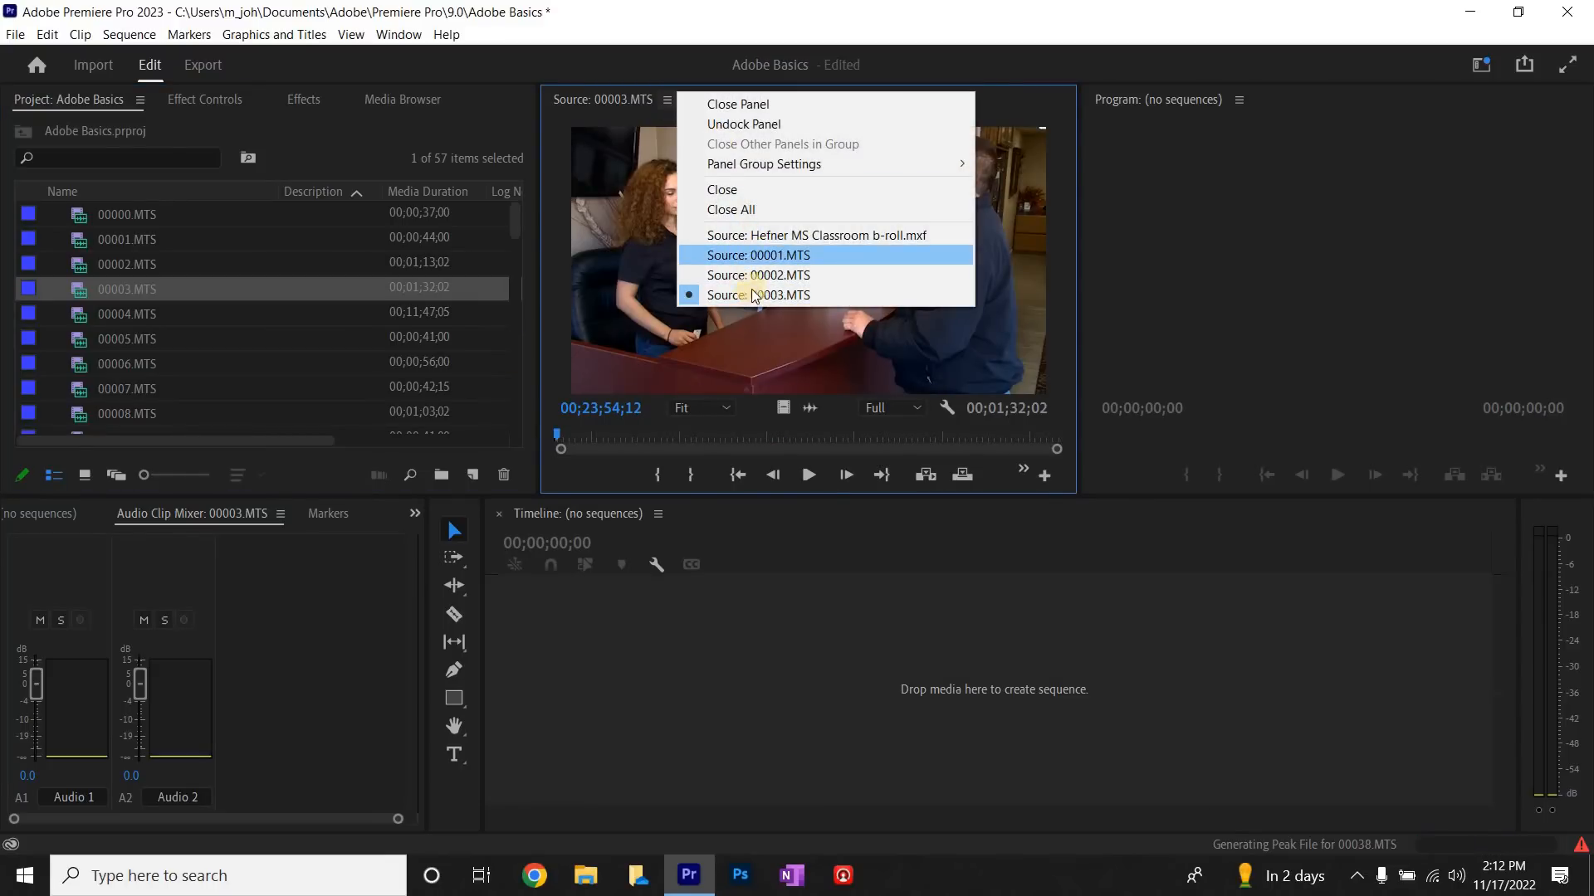
left_click(734, 207)
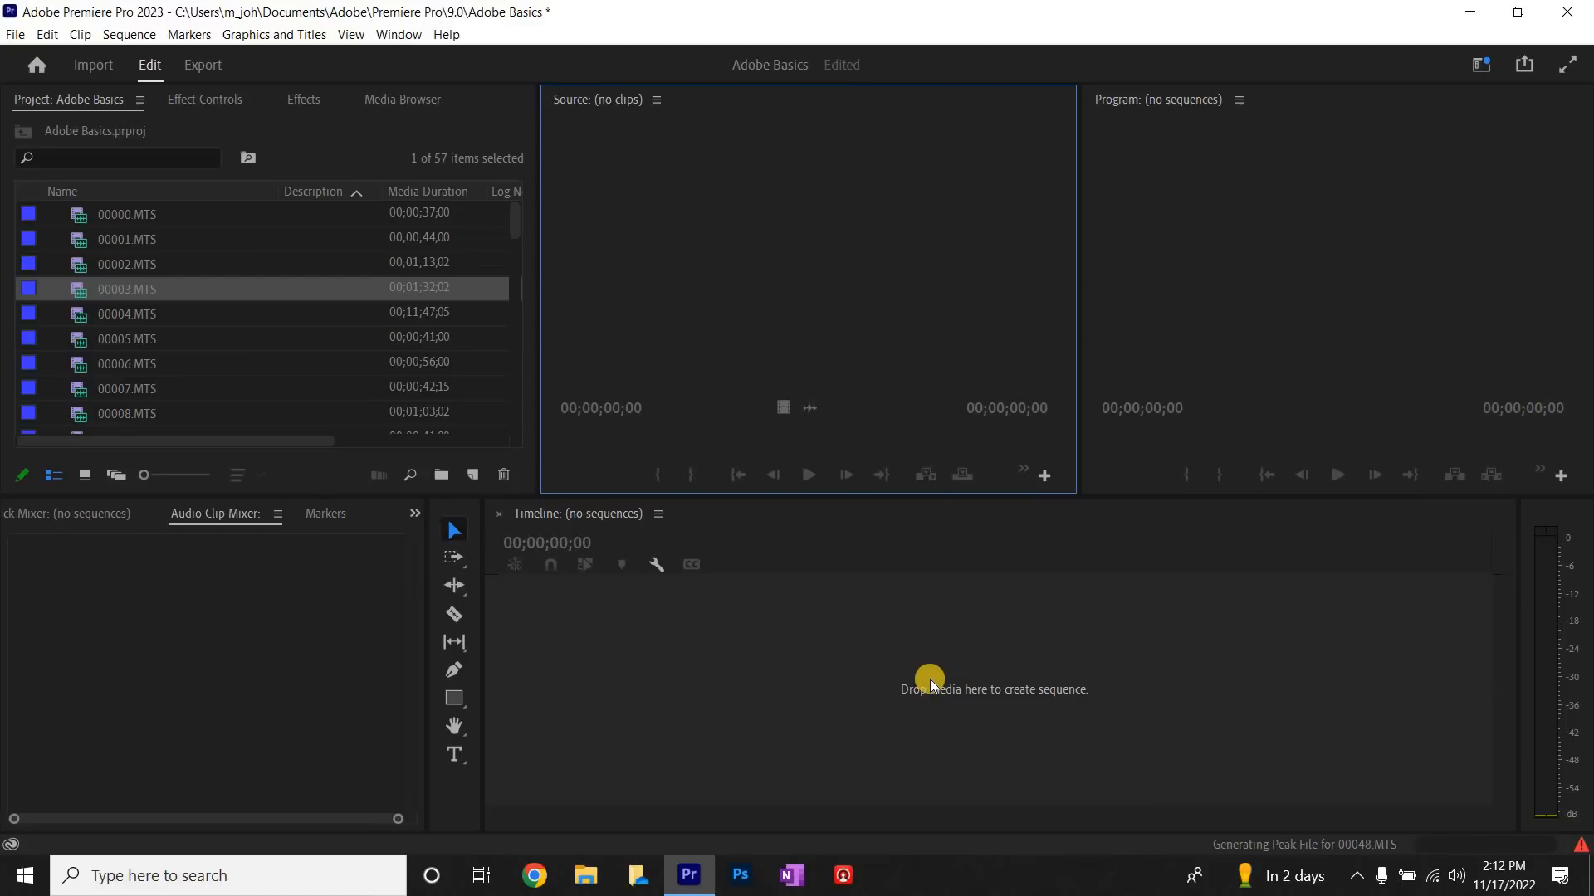
Step: Start a new sequence and look through the XDCAM EX 1080p presets
left_click(470, 477)
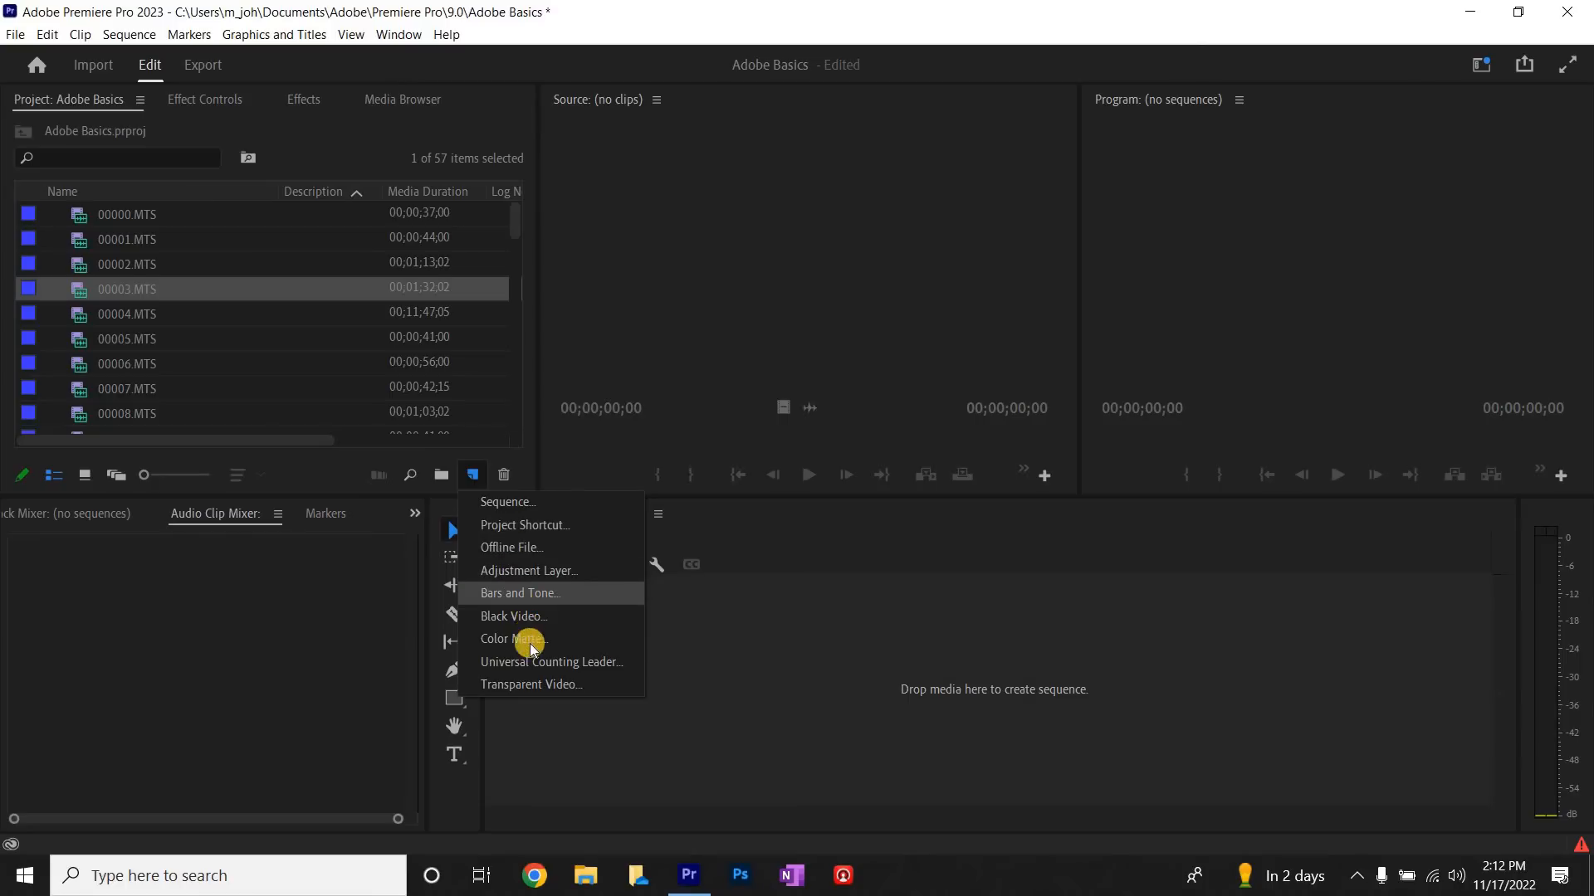
left_click(510, 503)
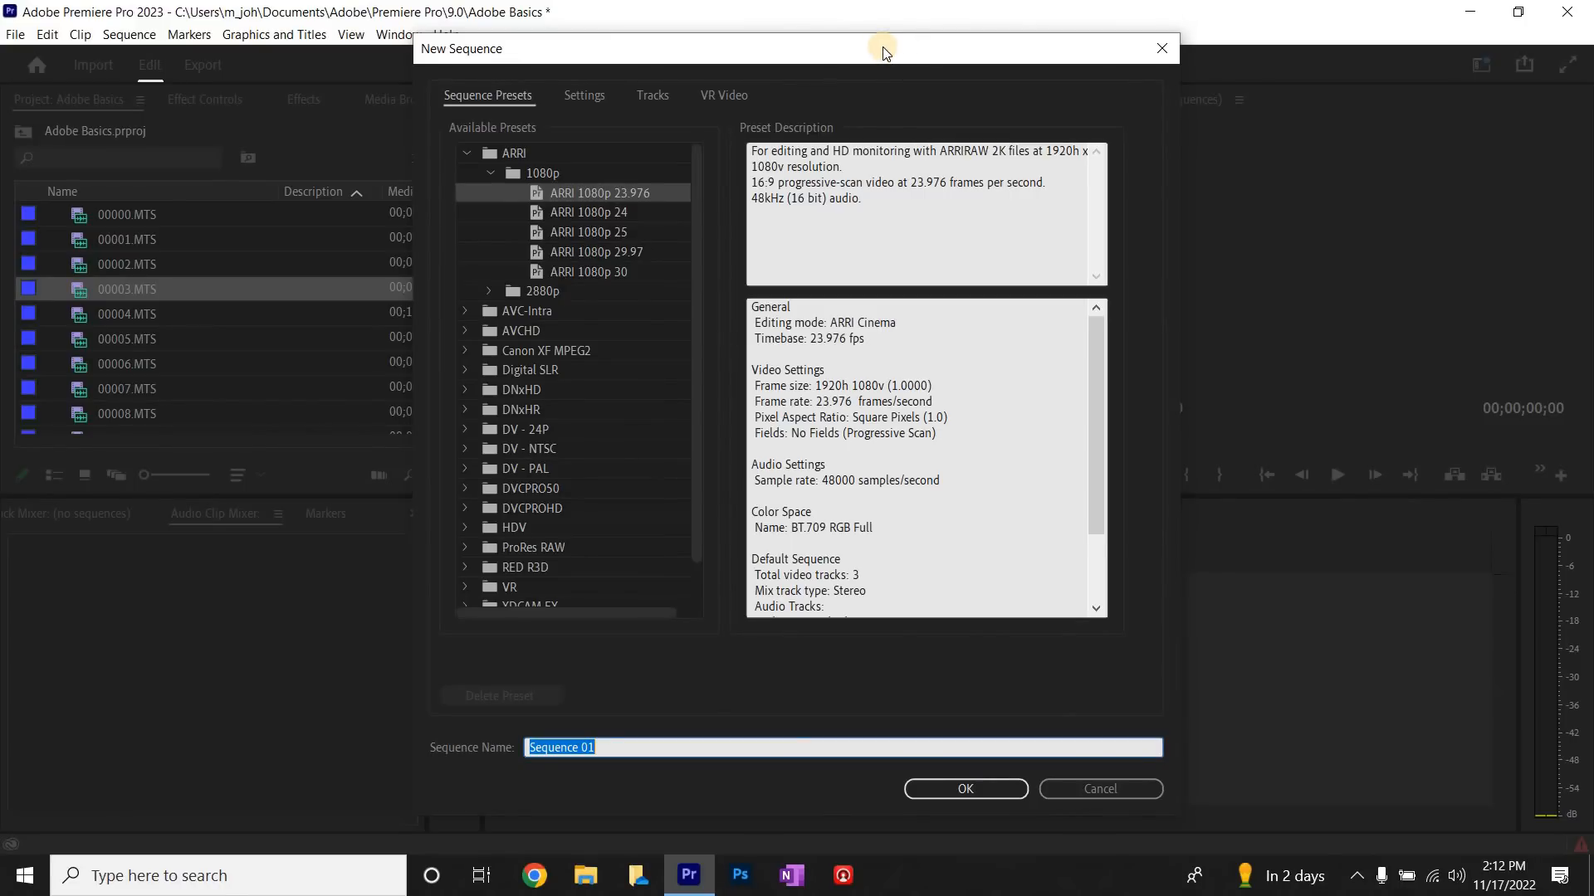
left_click(488, 172)
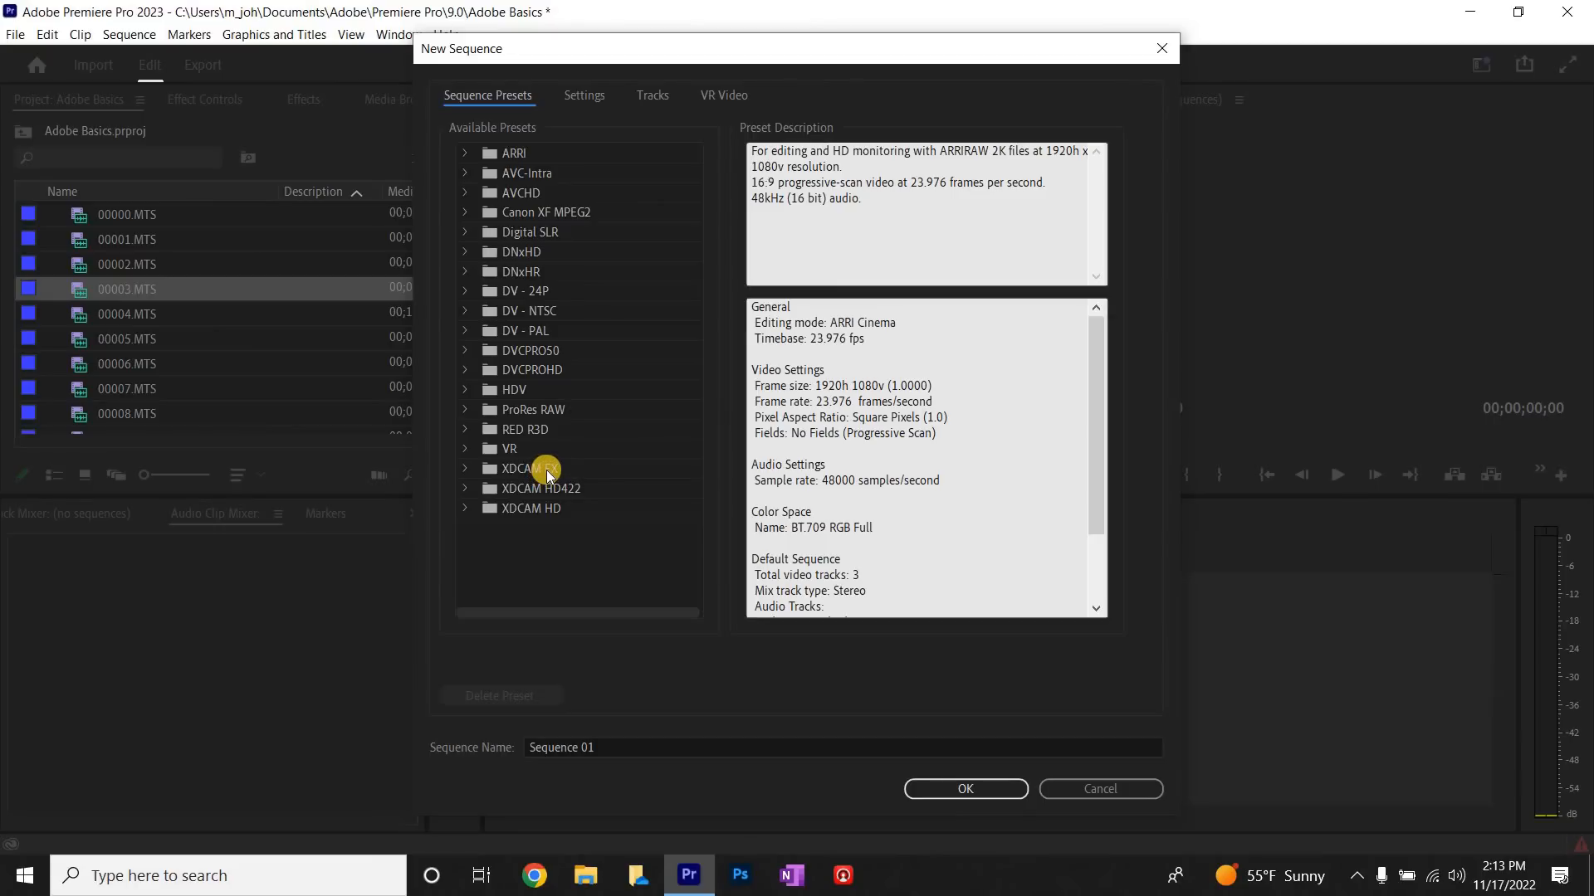
left_click(464, 469)
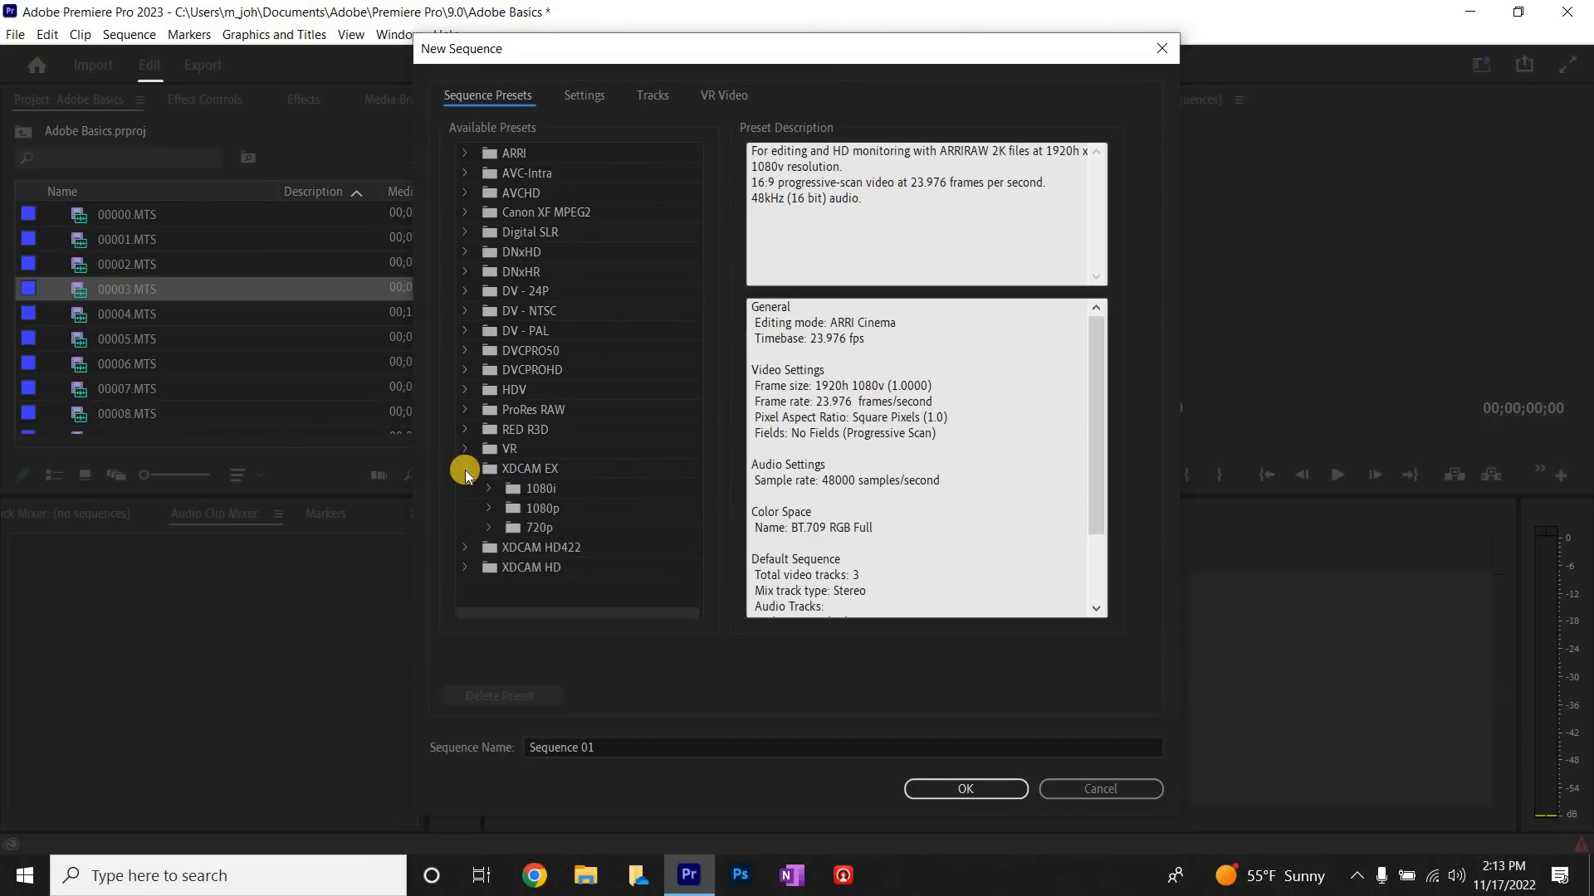
left_click(490, 509)
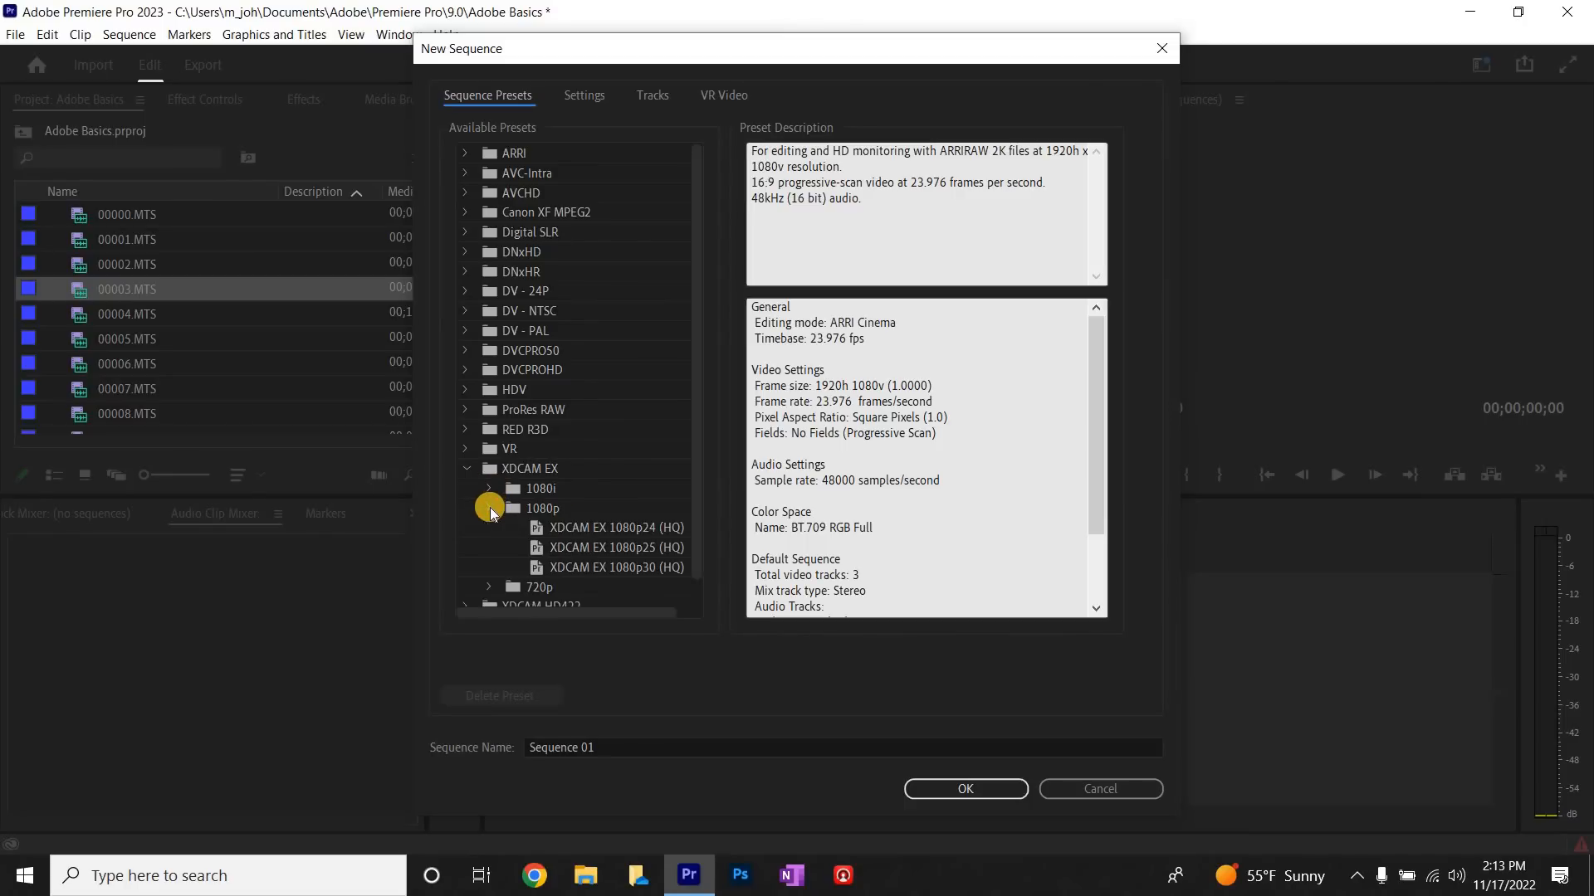
scroll(689, 506, "down", 1)
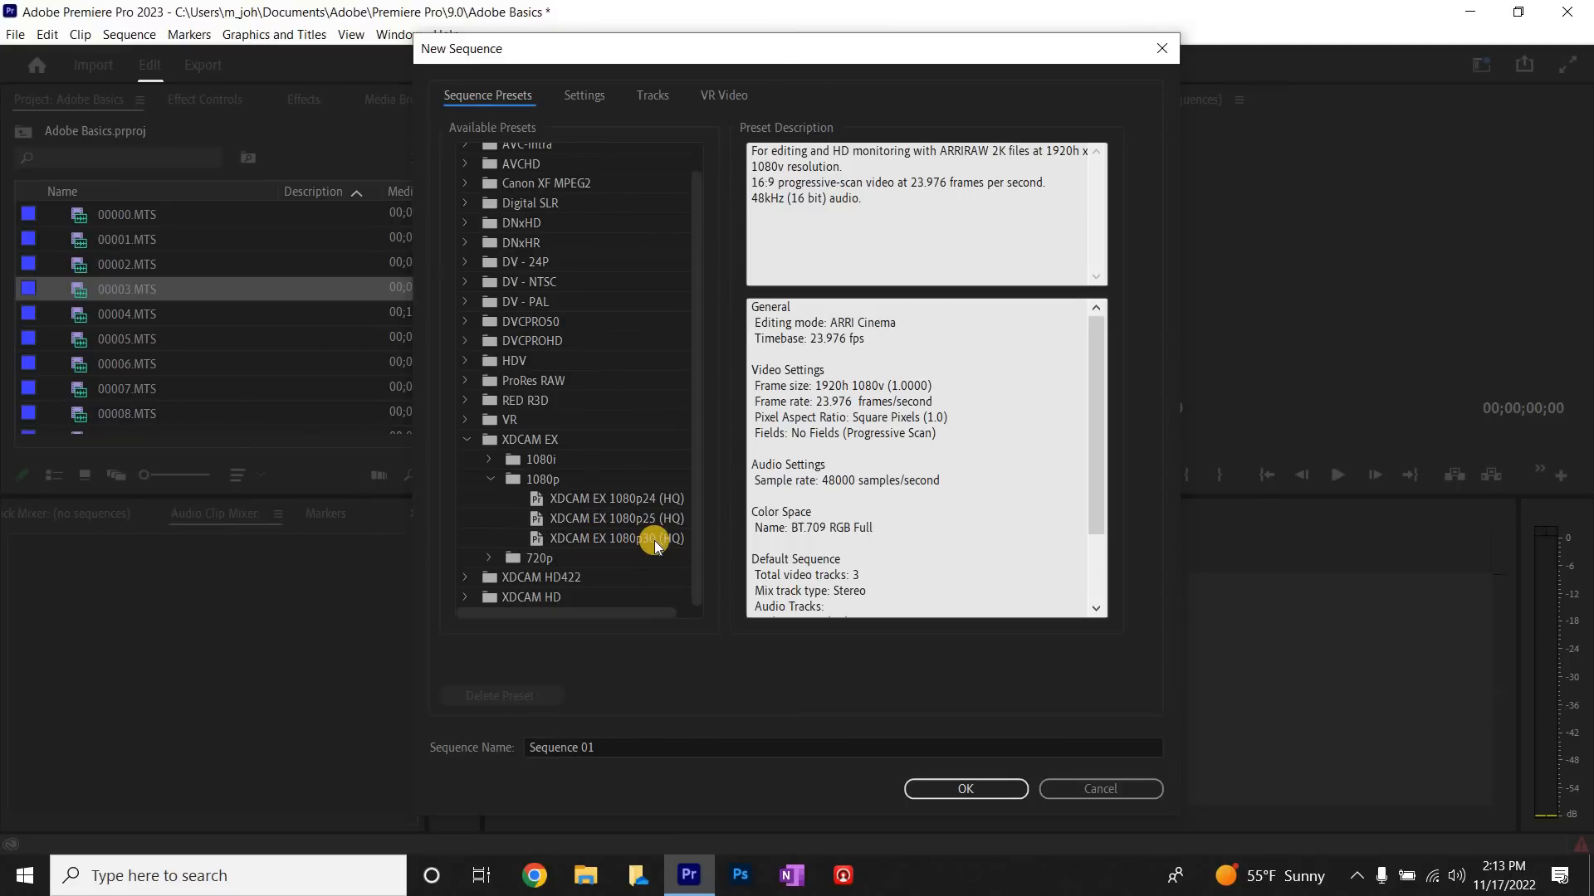
left_click(489, 479)
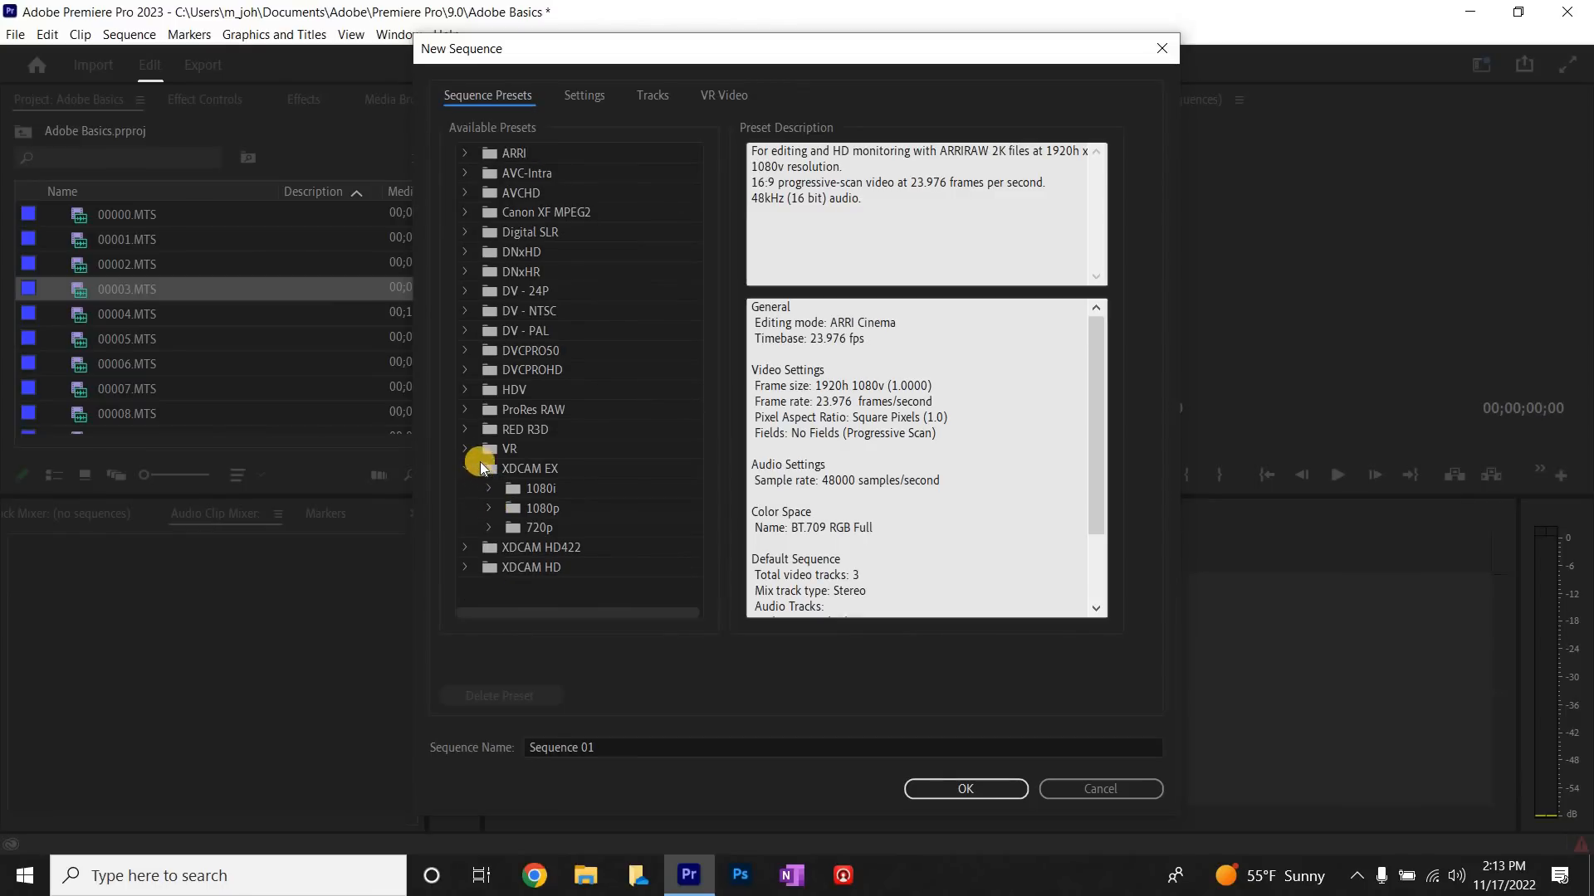
left_click(480, 468)
Step: Choose the XDCAM HD 1080p30 preset for the new sequence and read through its preset details
left_click(472, 506)
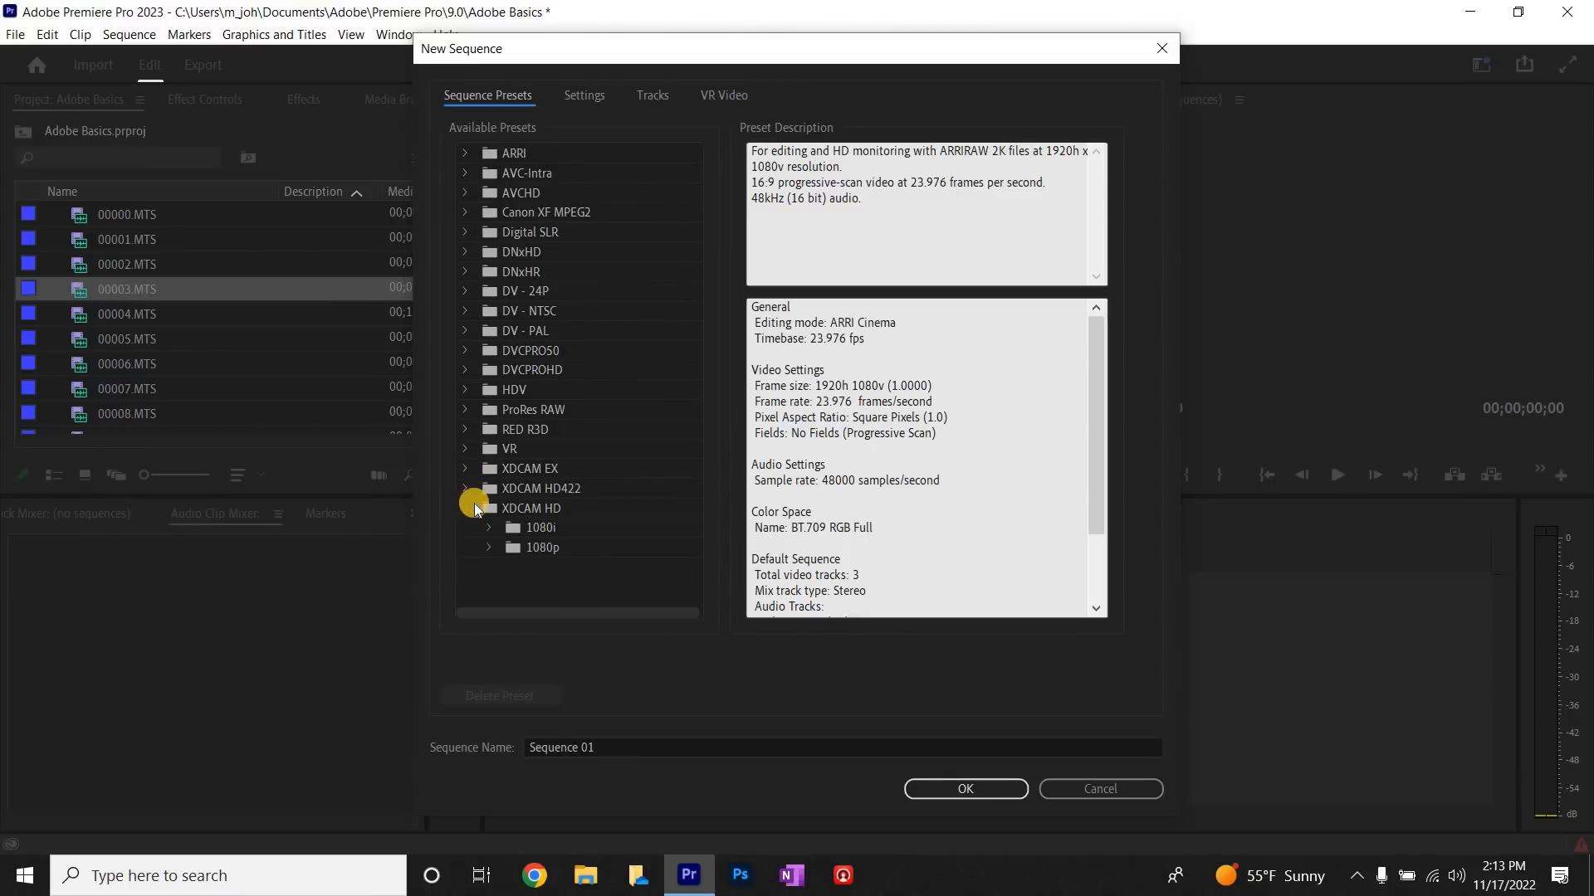
left_click(491, 528)
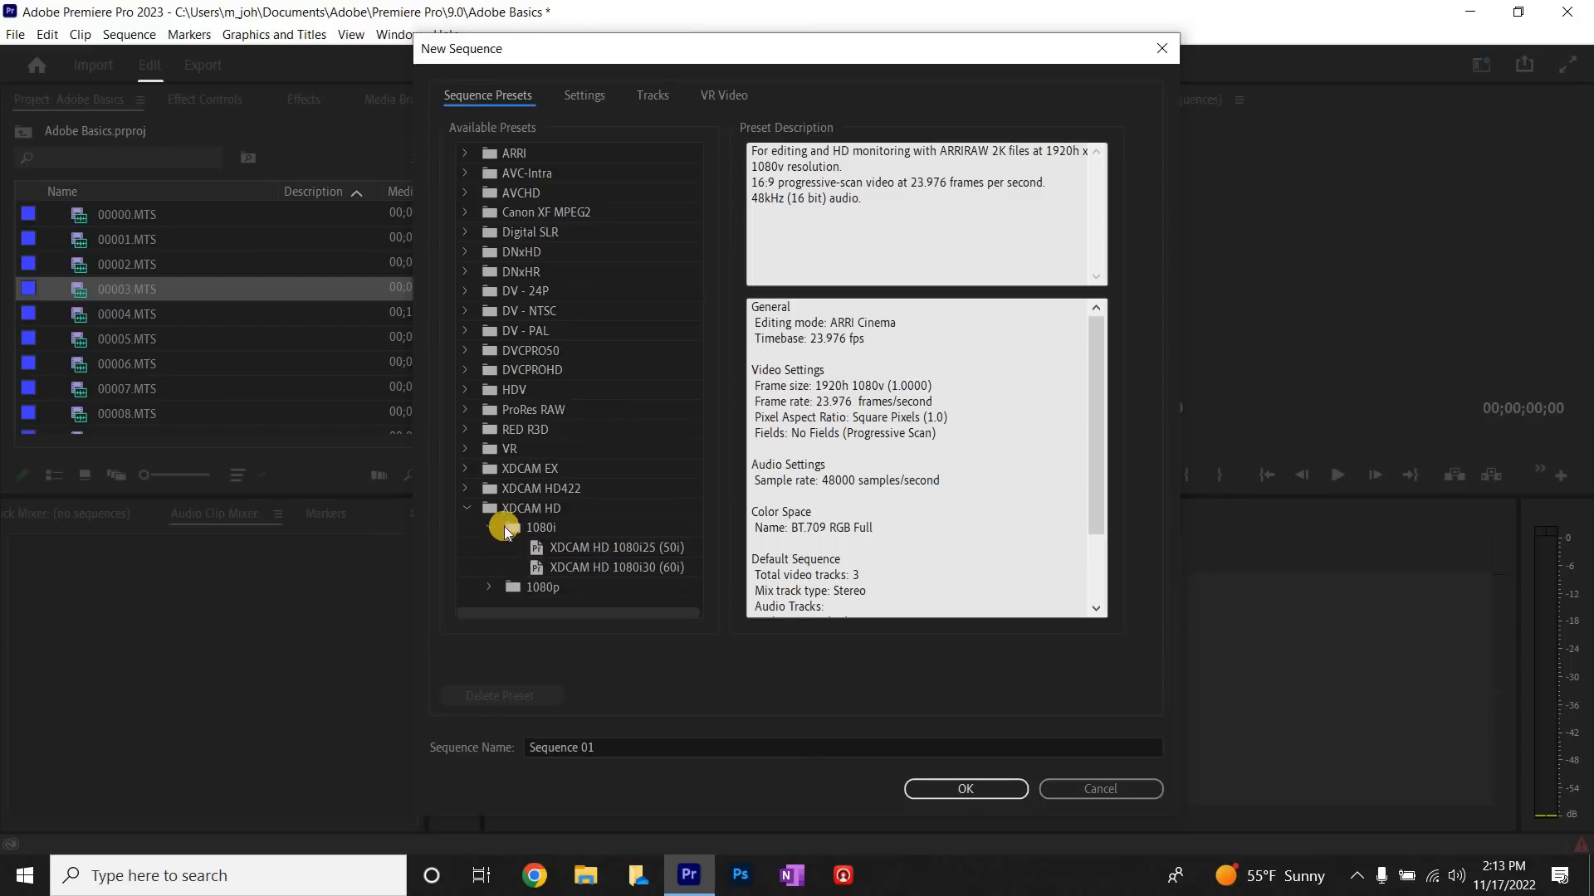
left_click(489, 525)
double_click(547, 542)
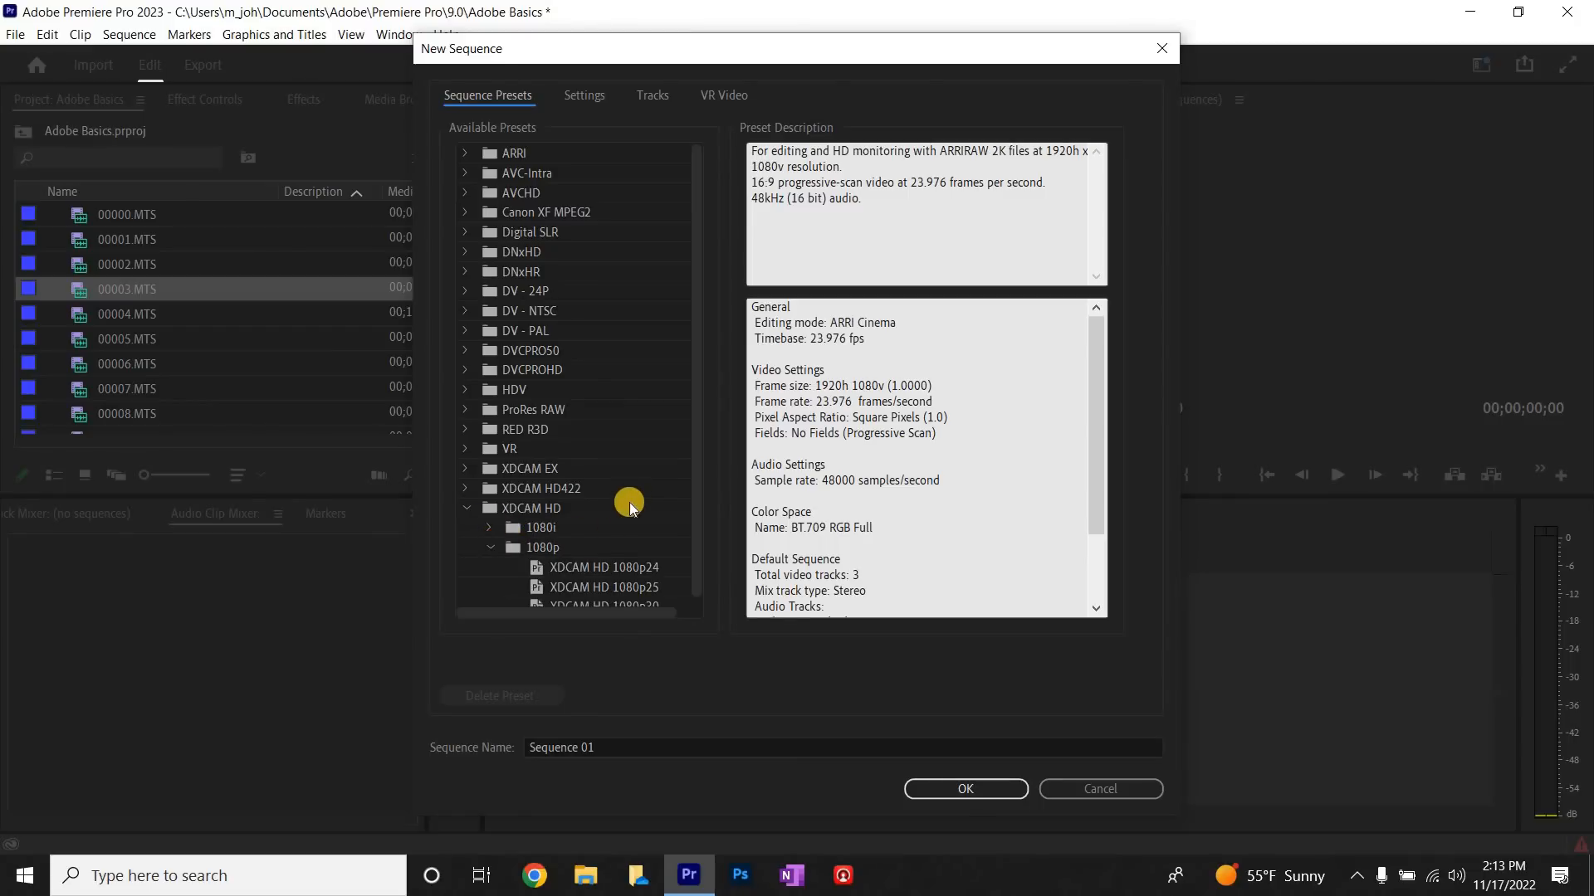
scroll(645, 489, "down", 1)
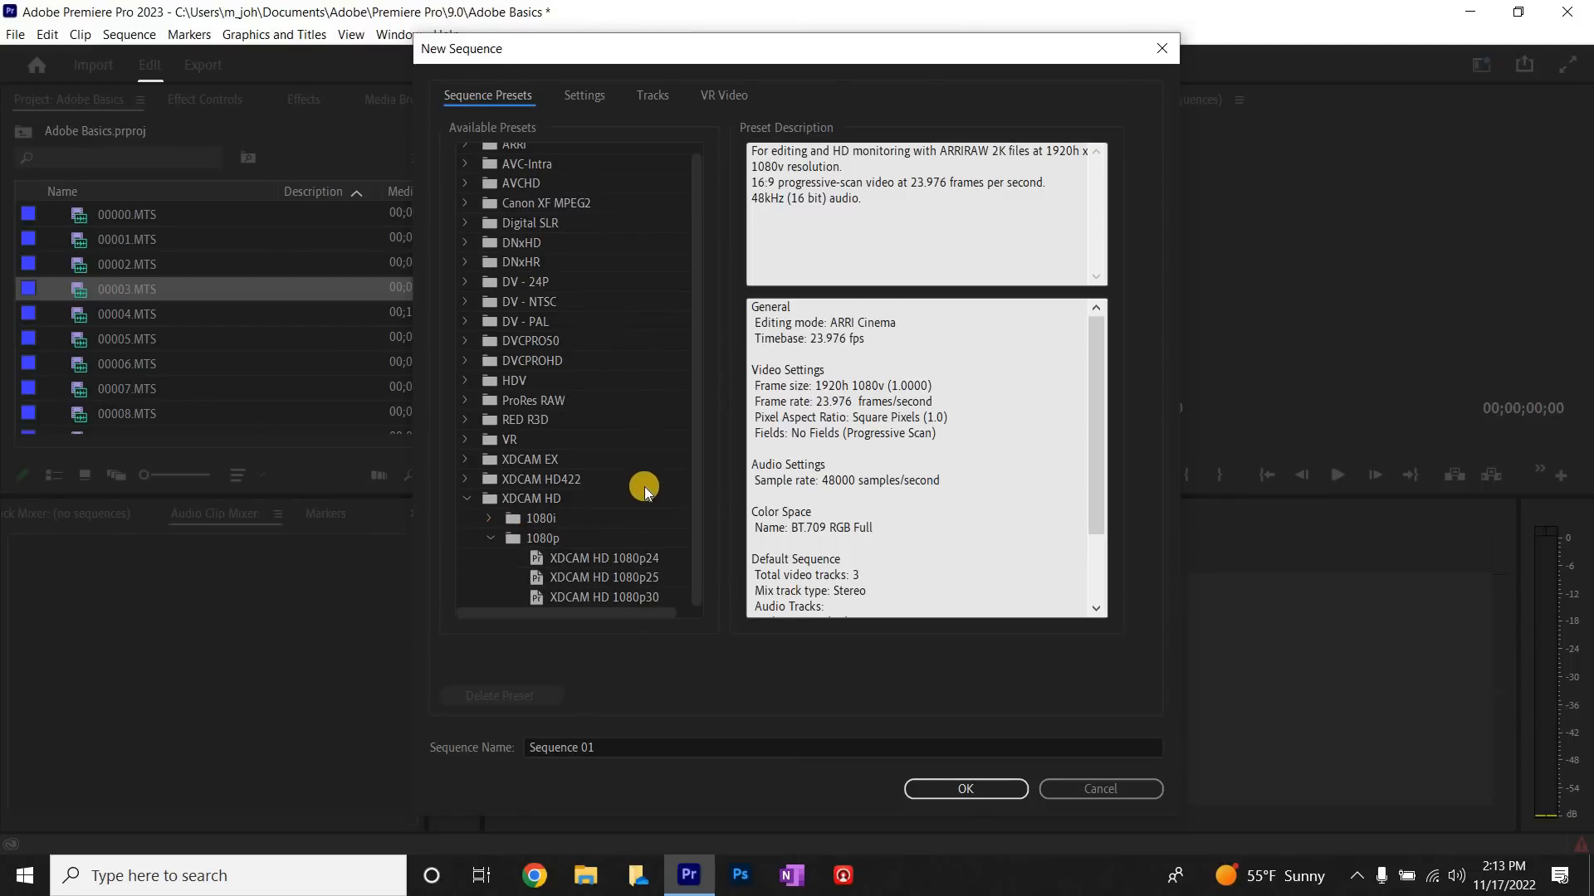
left_click(615, 599)
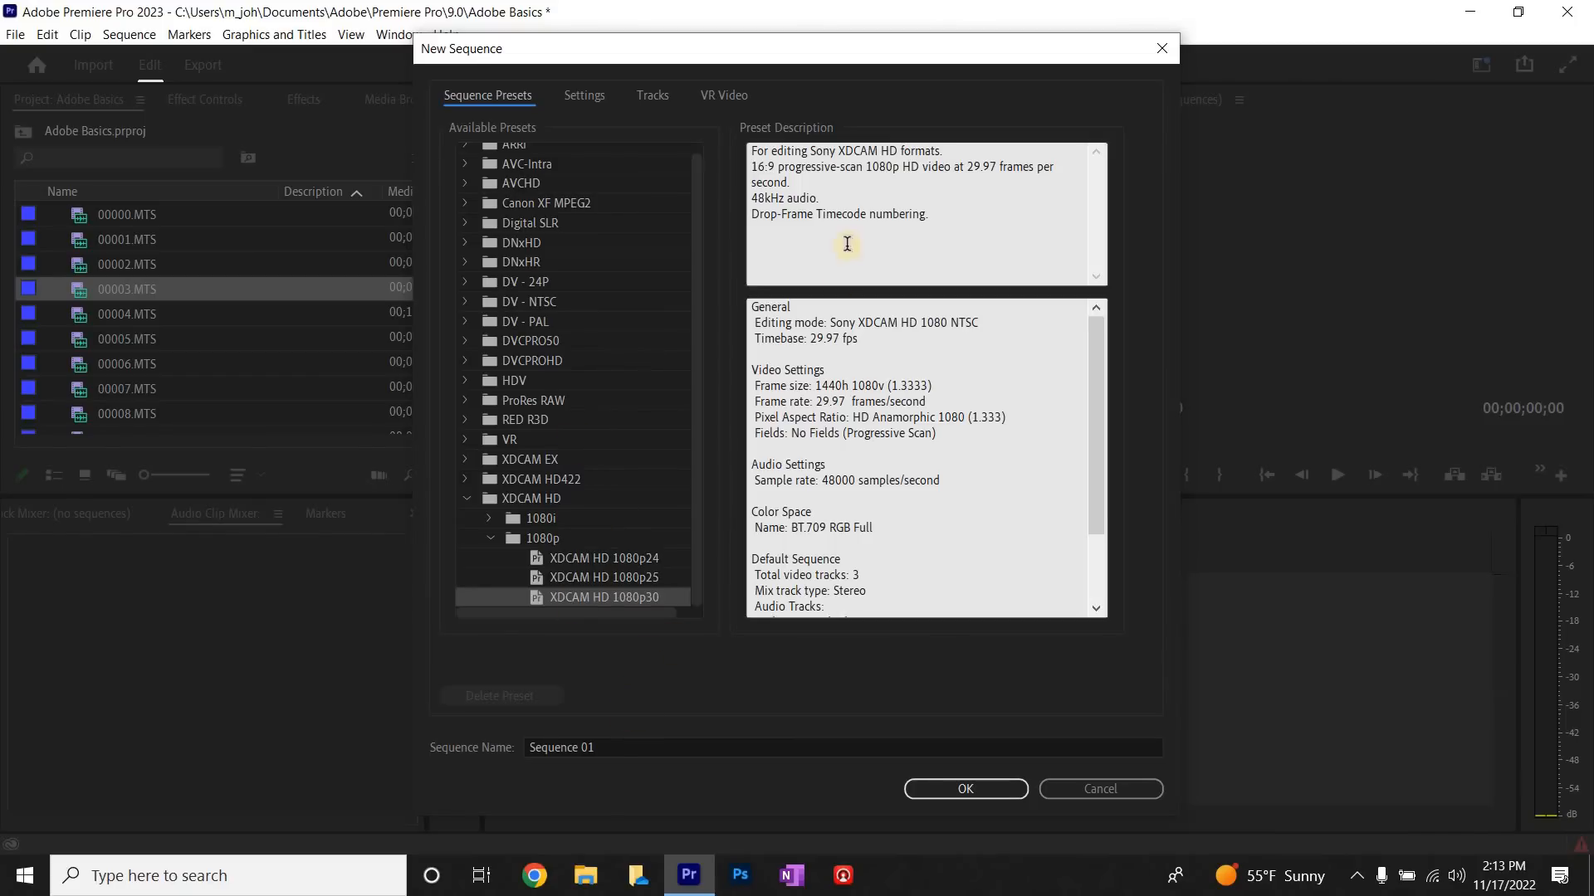
left_click_drag(1099, 350, 1087, 459)
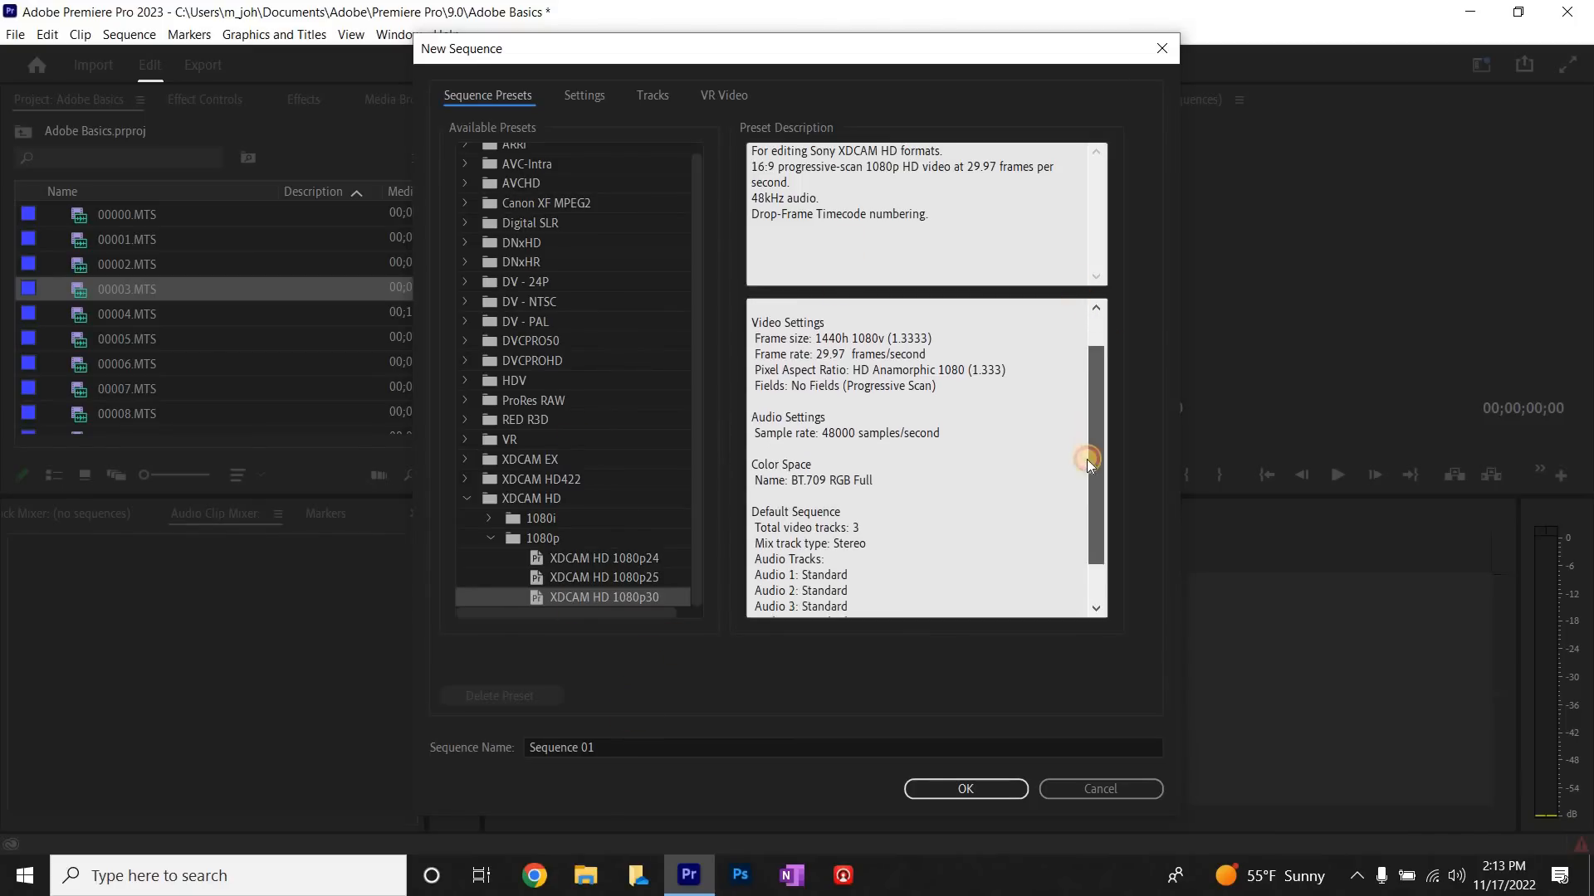
left_click_drag(1095, 356, 1096, 465)
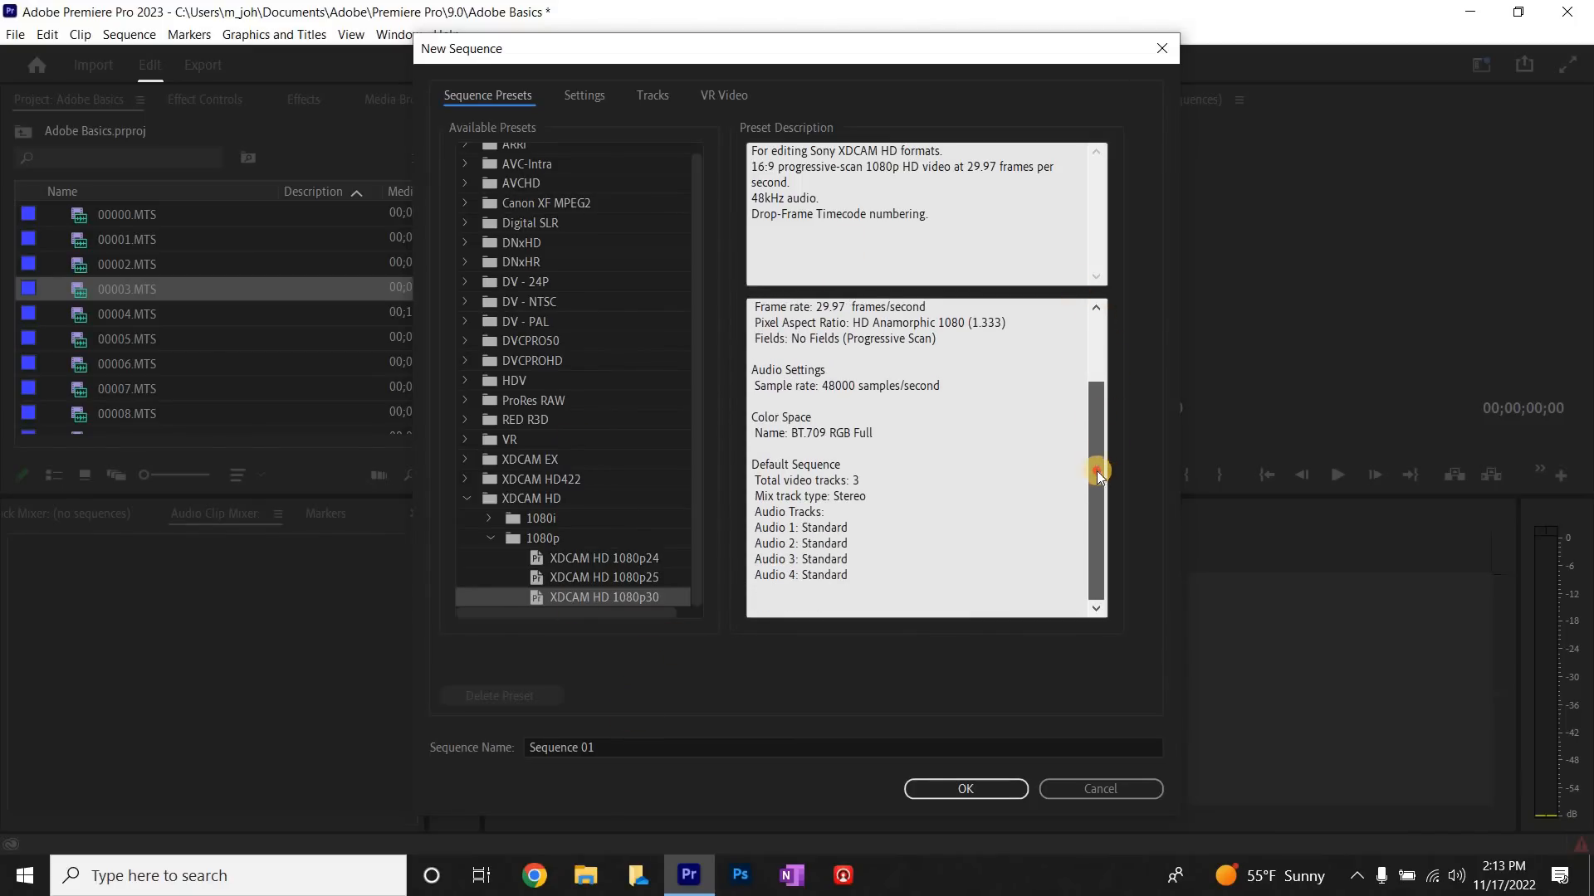
Step: Review the sequence's settings and tracks, keep Rec. 709 as the working color space, and create it as Sequence 01
left_click(585, 93)
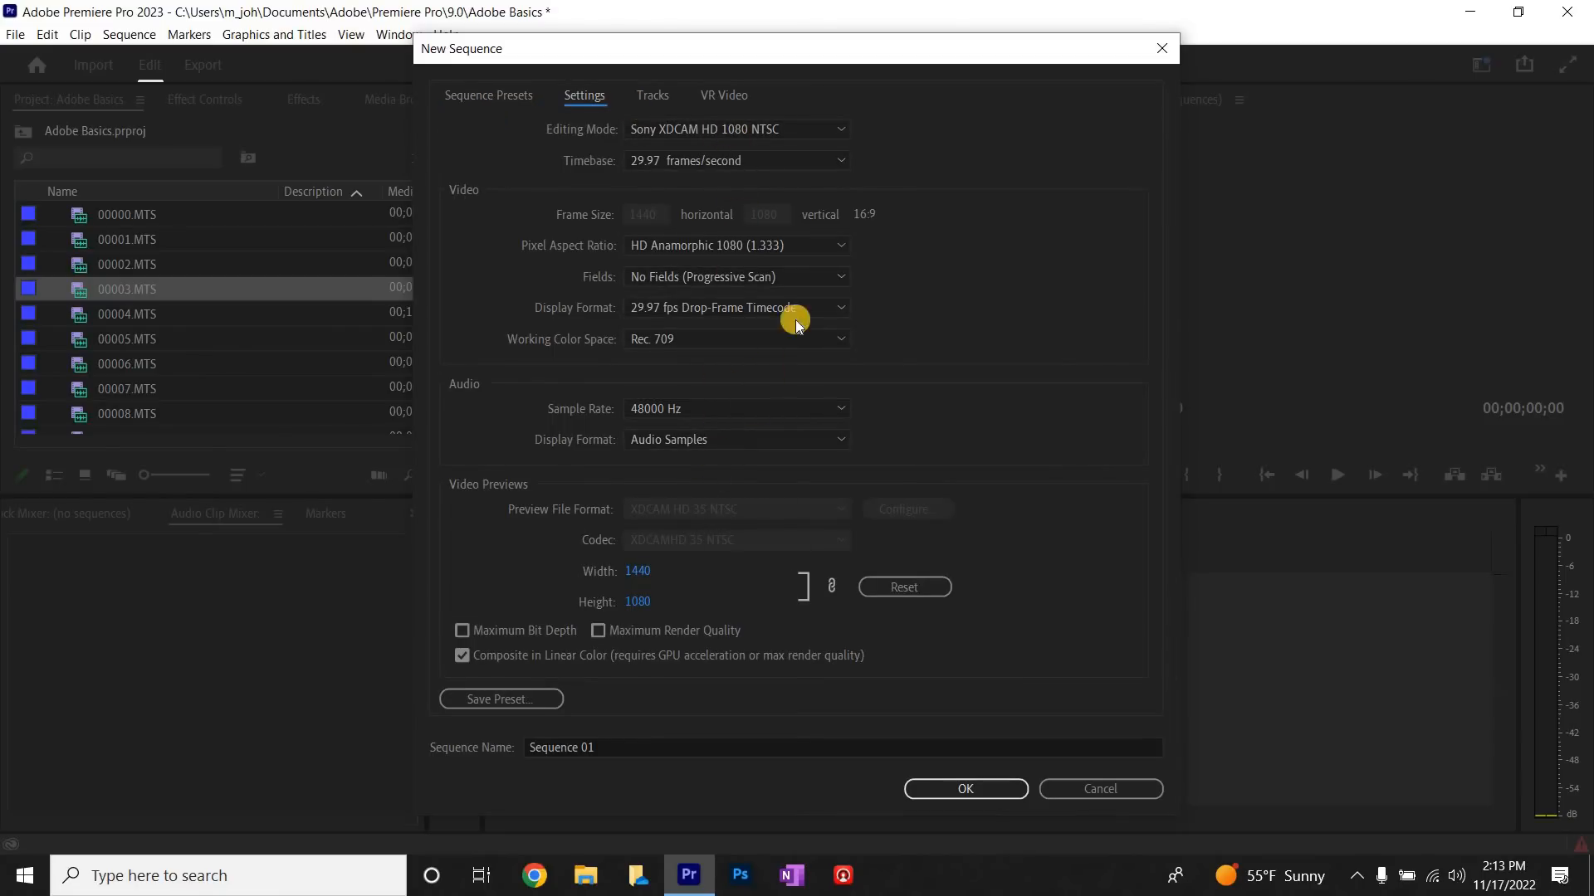
left_click(685, 340)
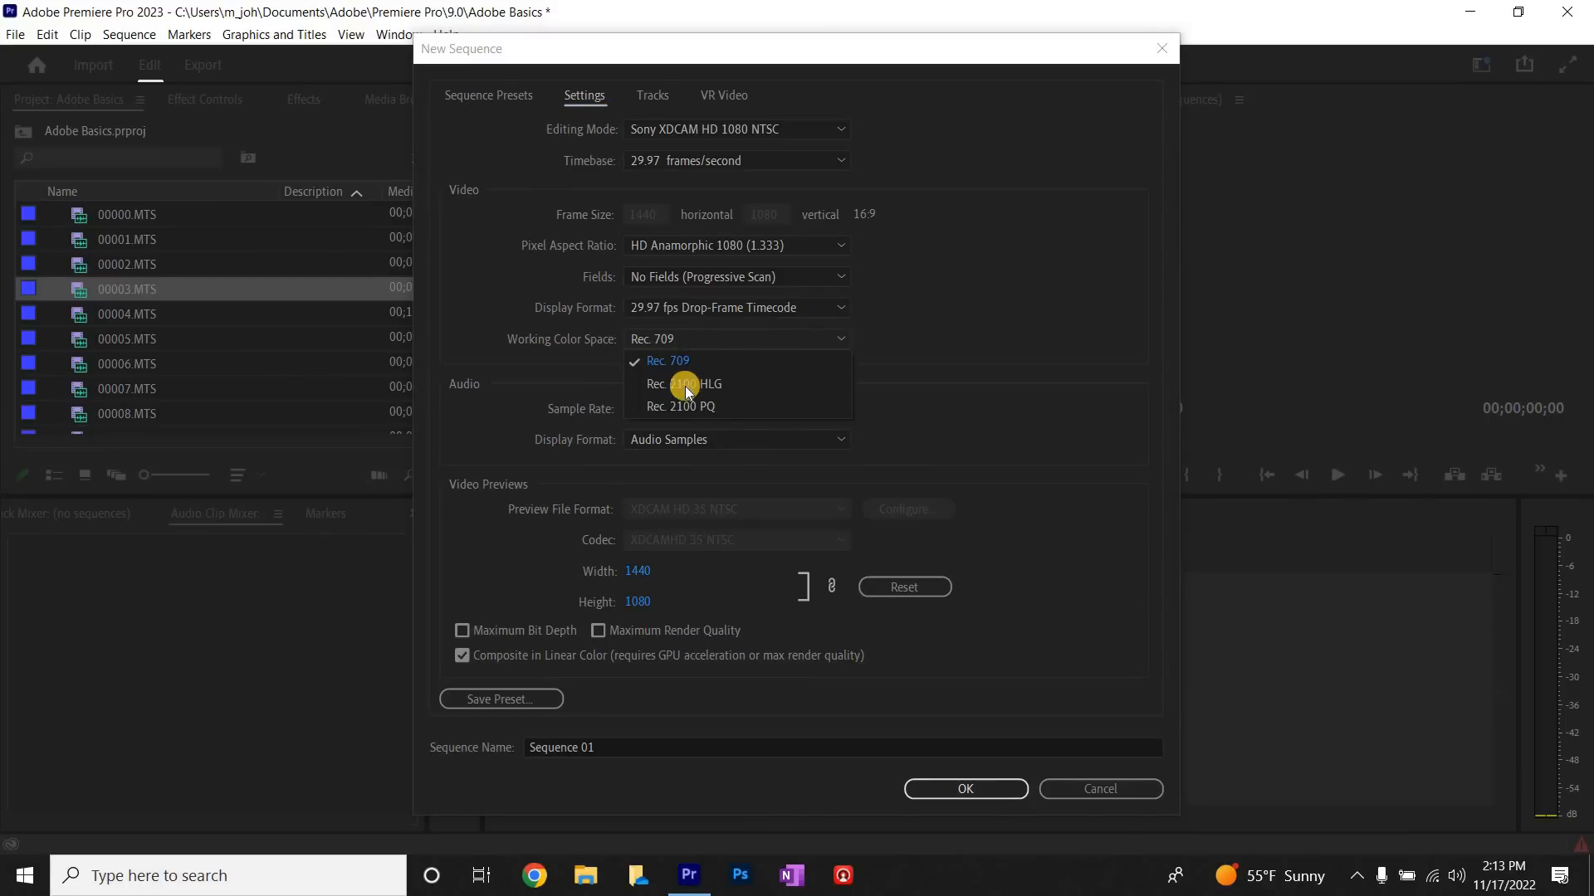
left_click(706, 359)
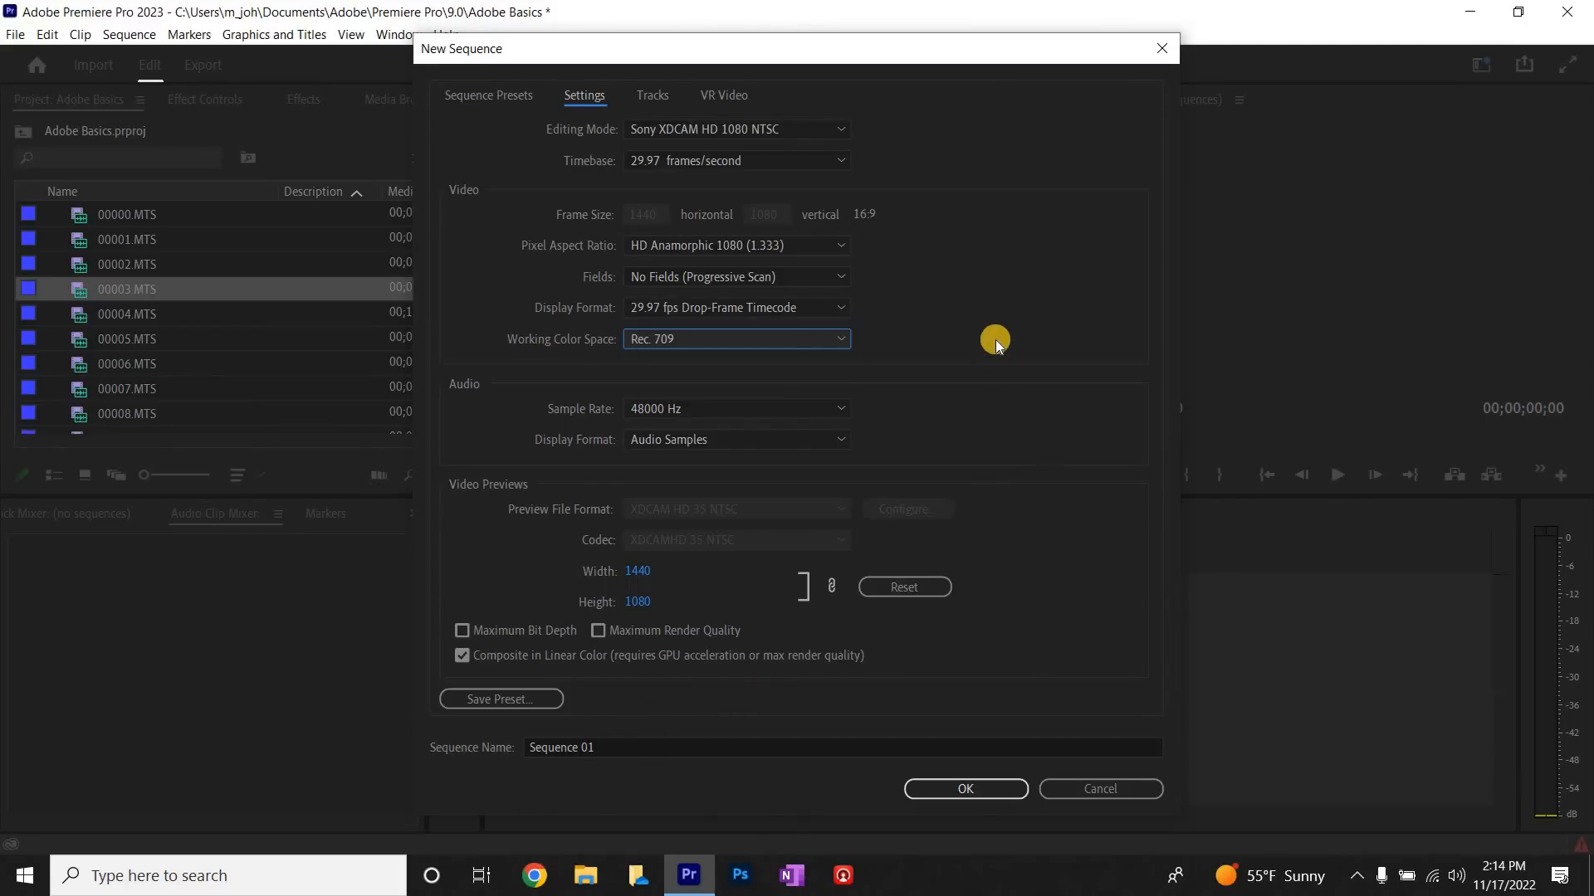
left_click(653, 95)
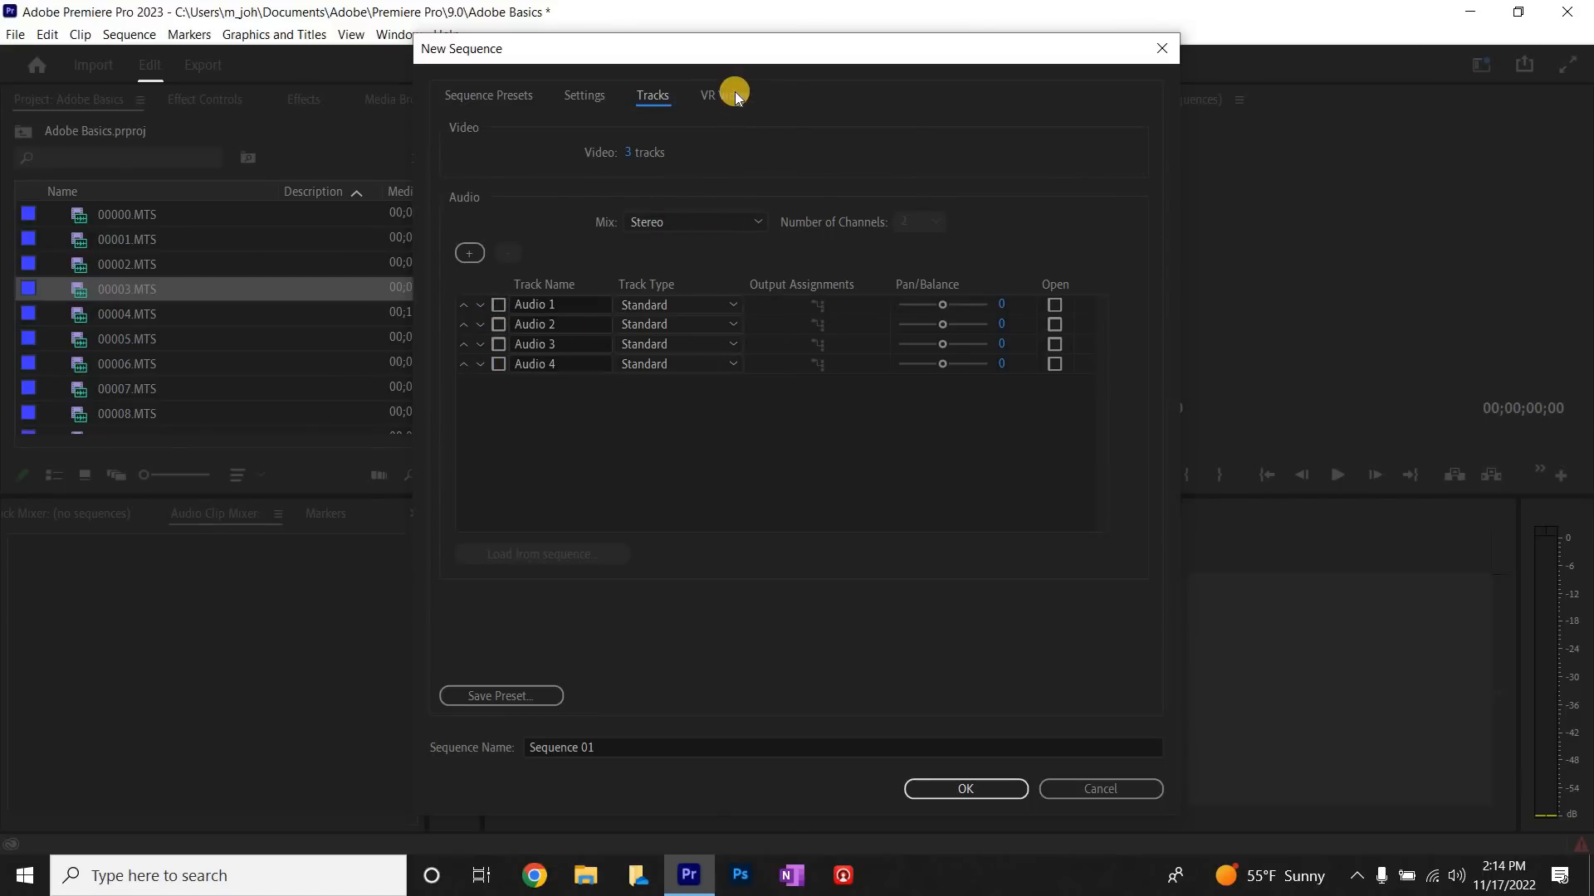
left_click(755, 101)
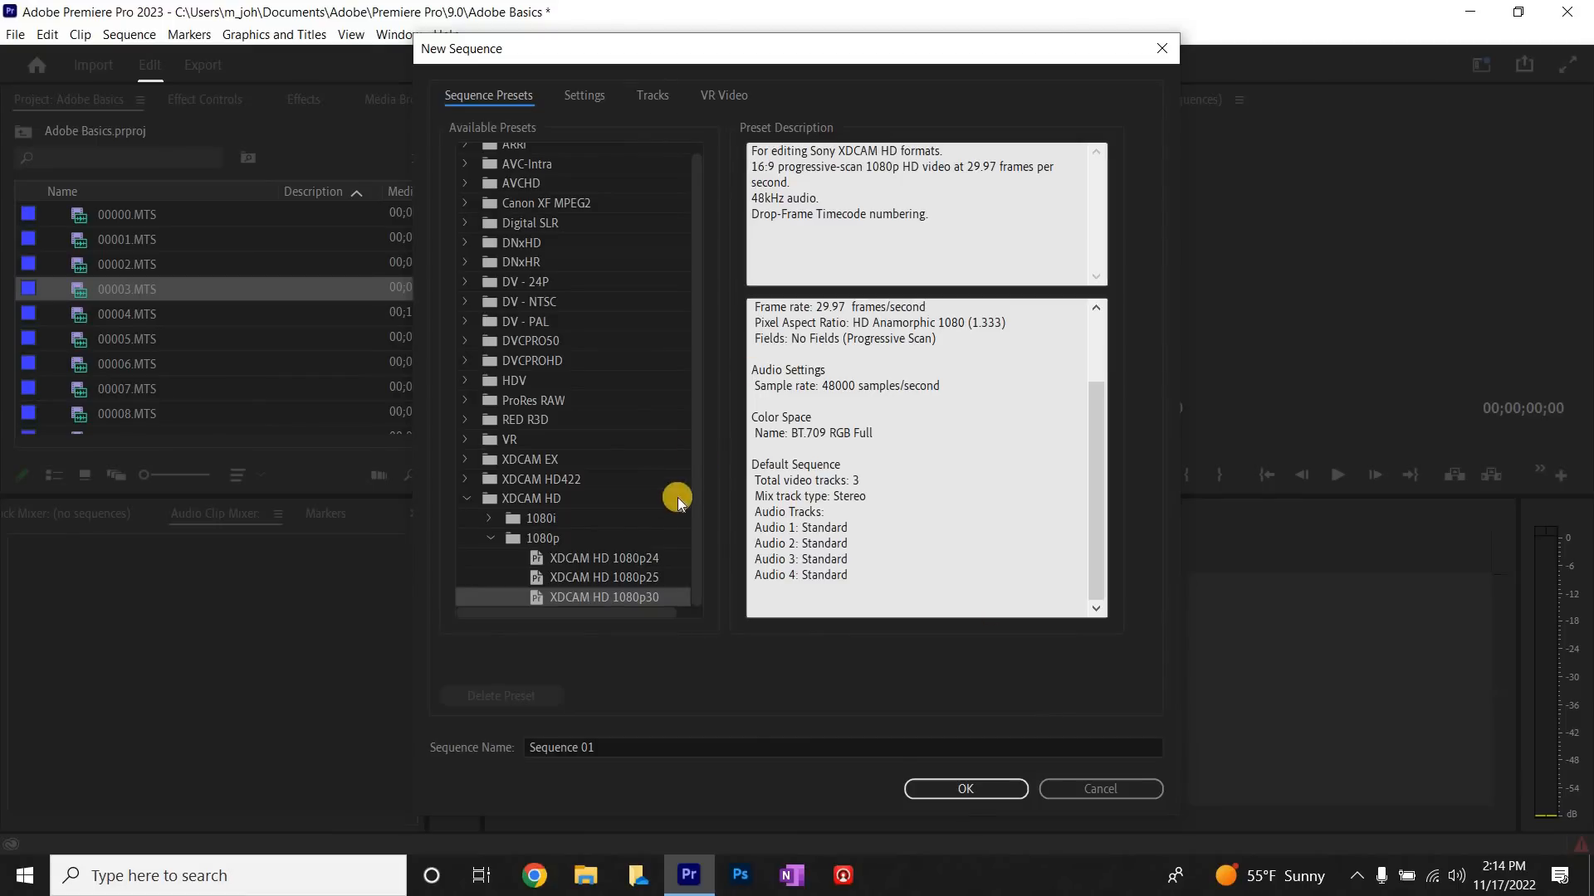
left_click(996, 787)
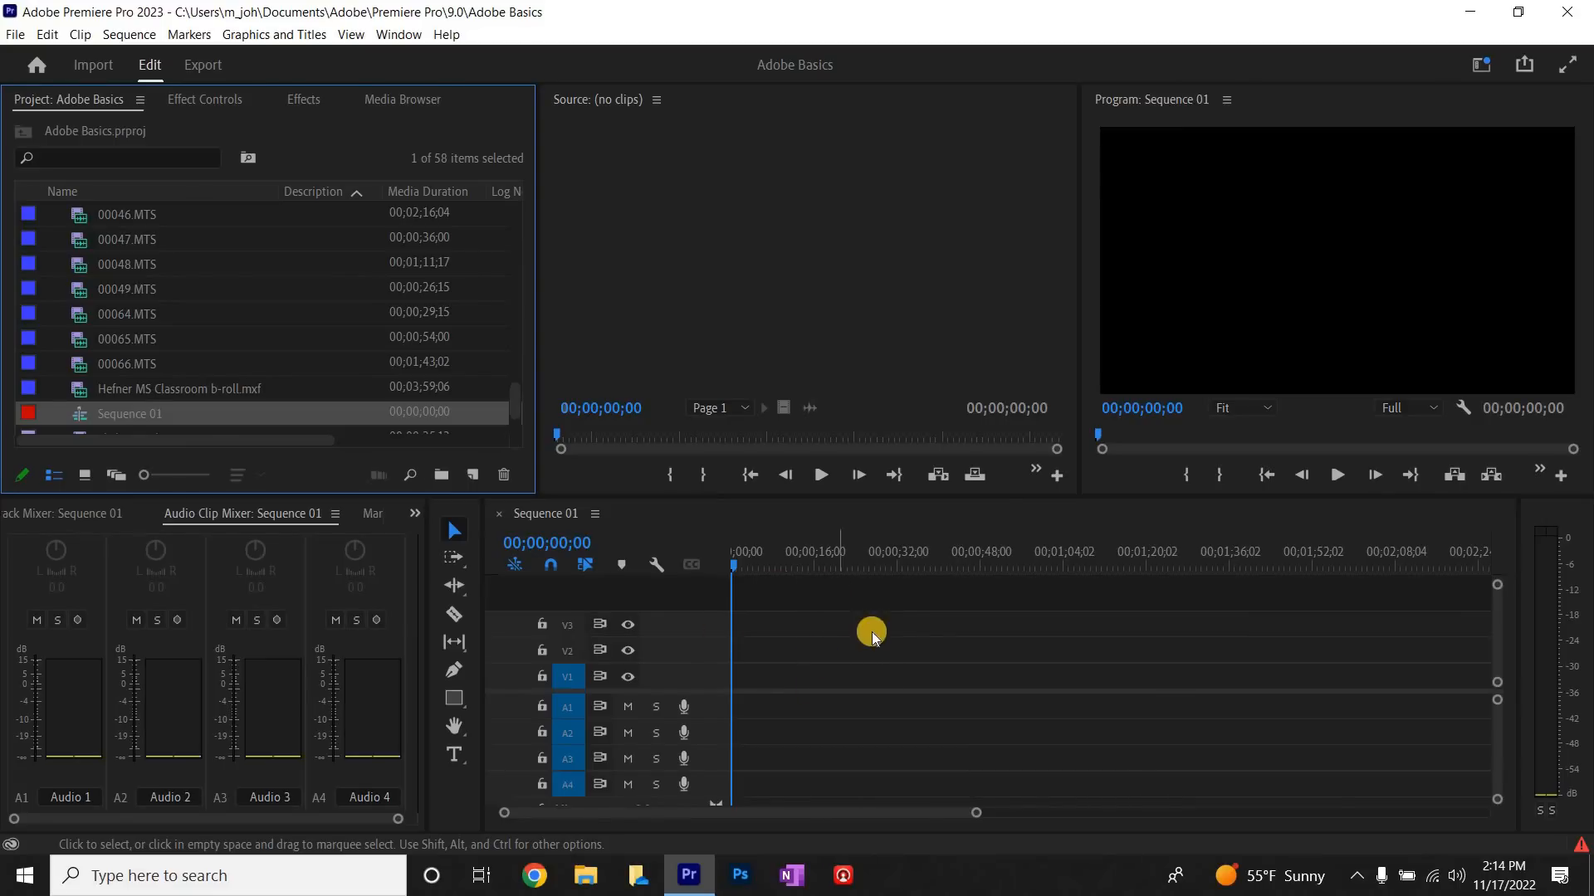
Step: Move the playhead along the empty timeline and back to its start, and check the settings of Sequence 01 without changing them
left_click(771, 565)
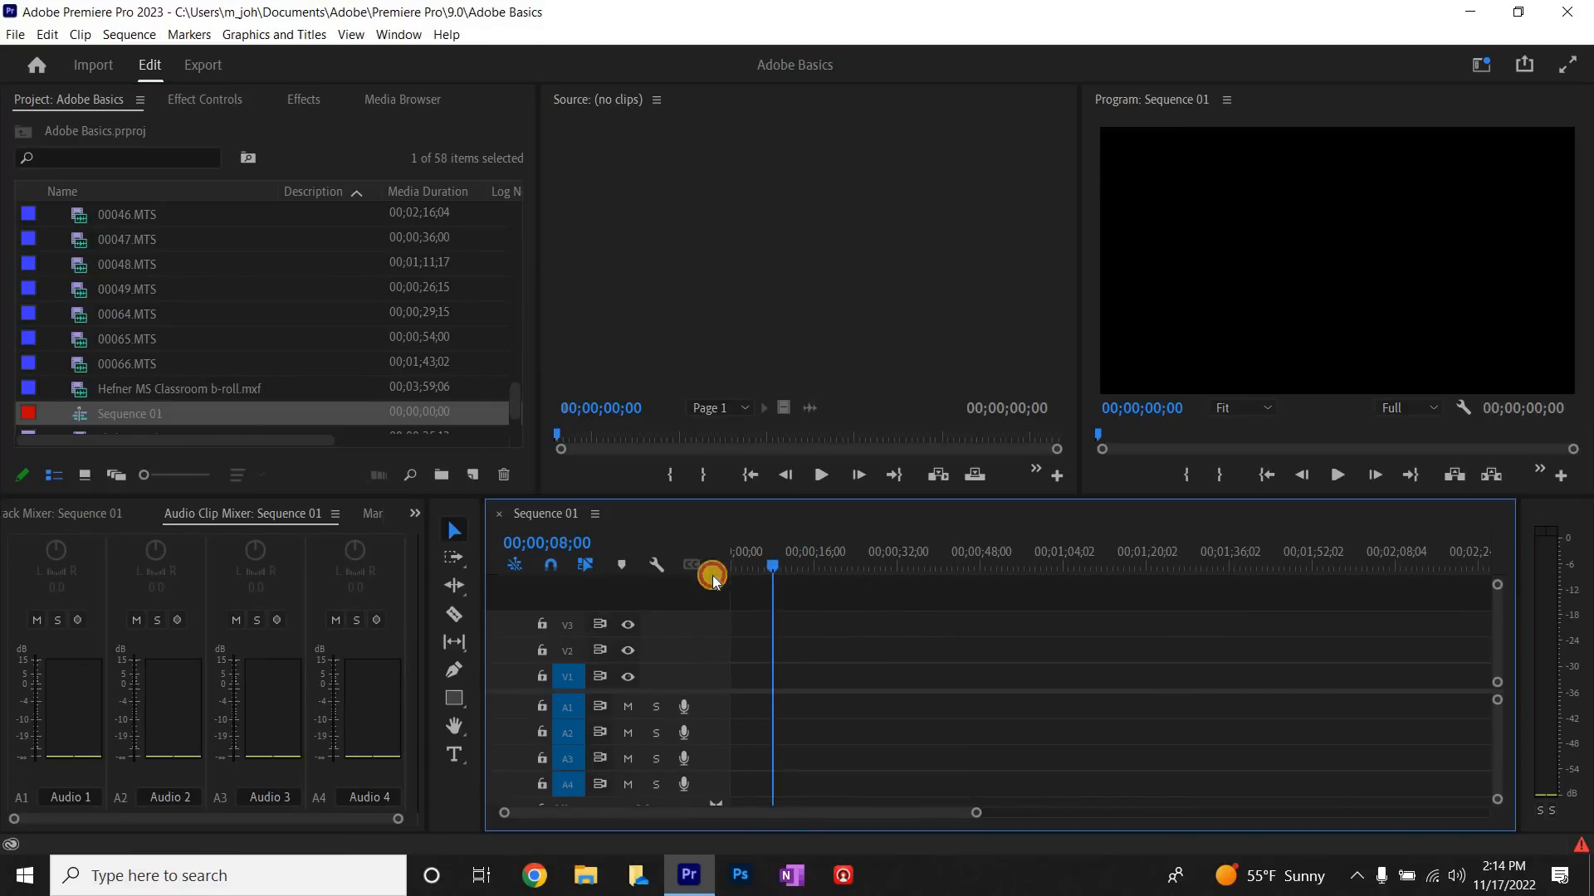
left_click_drag(712, 576, 731, 569)
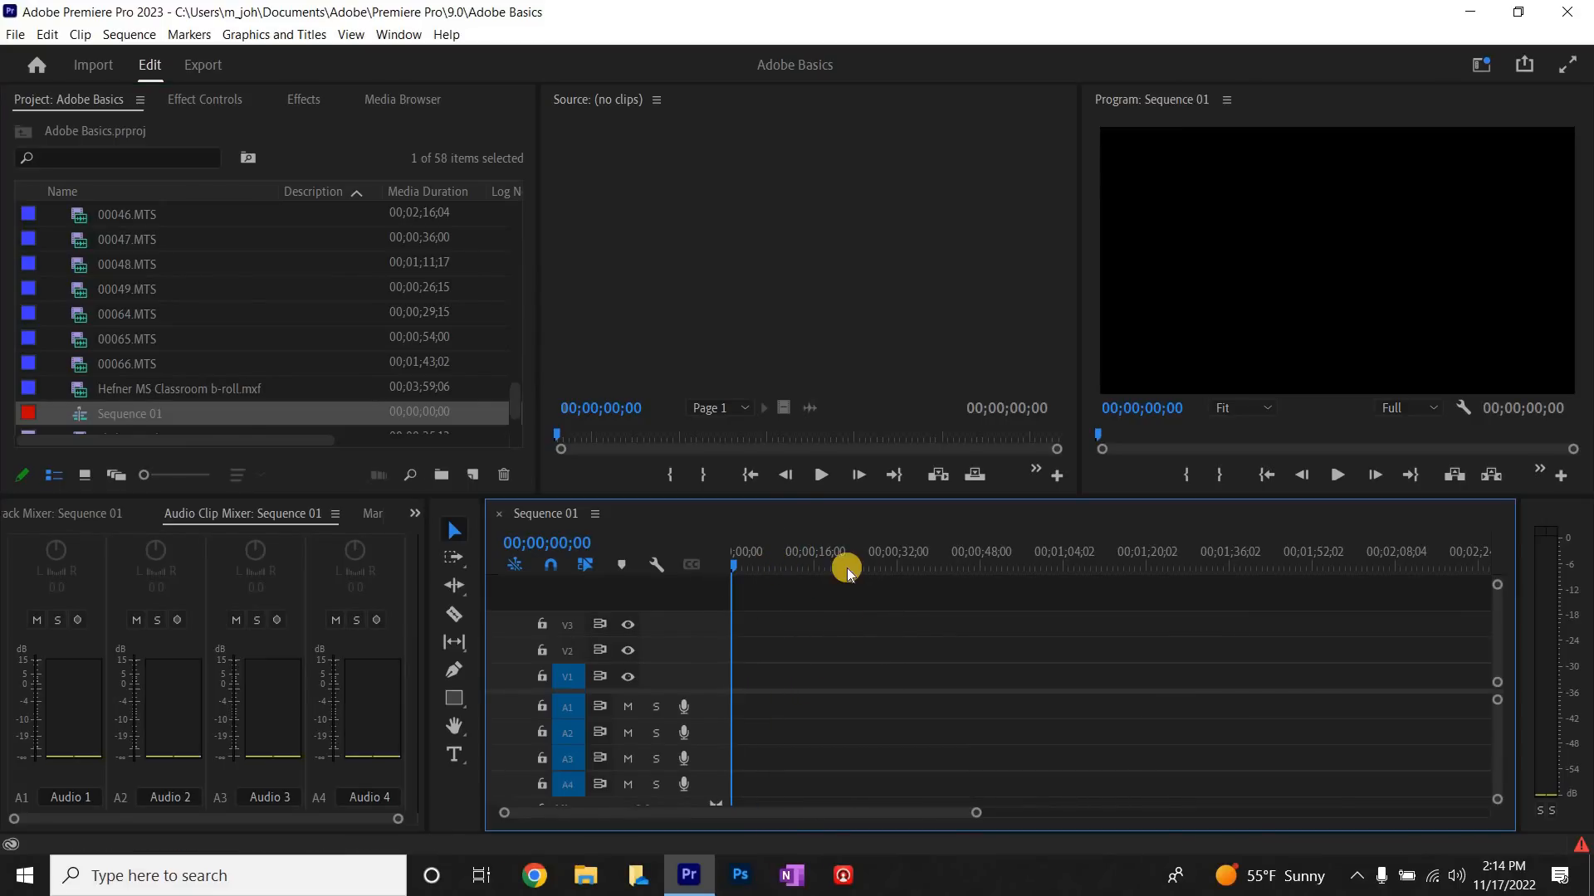
left_click(127, 35)
left_click(166, 57)
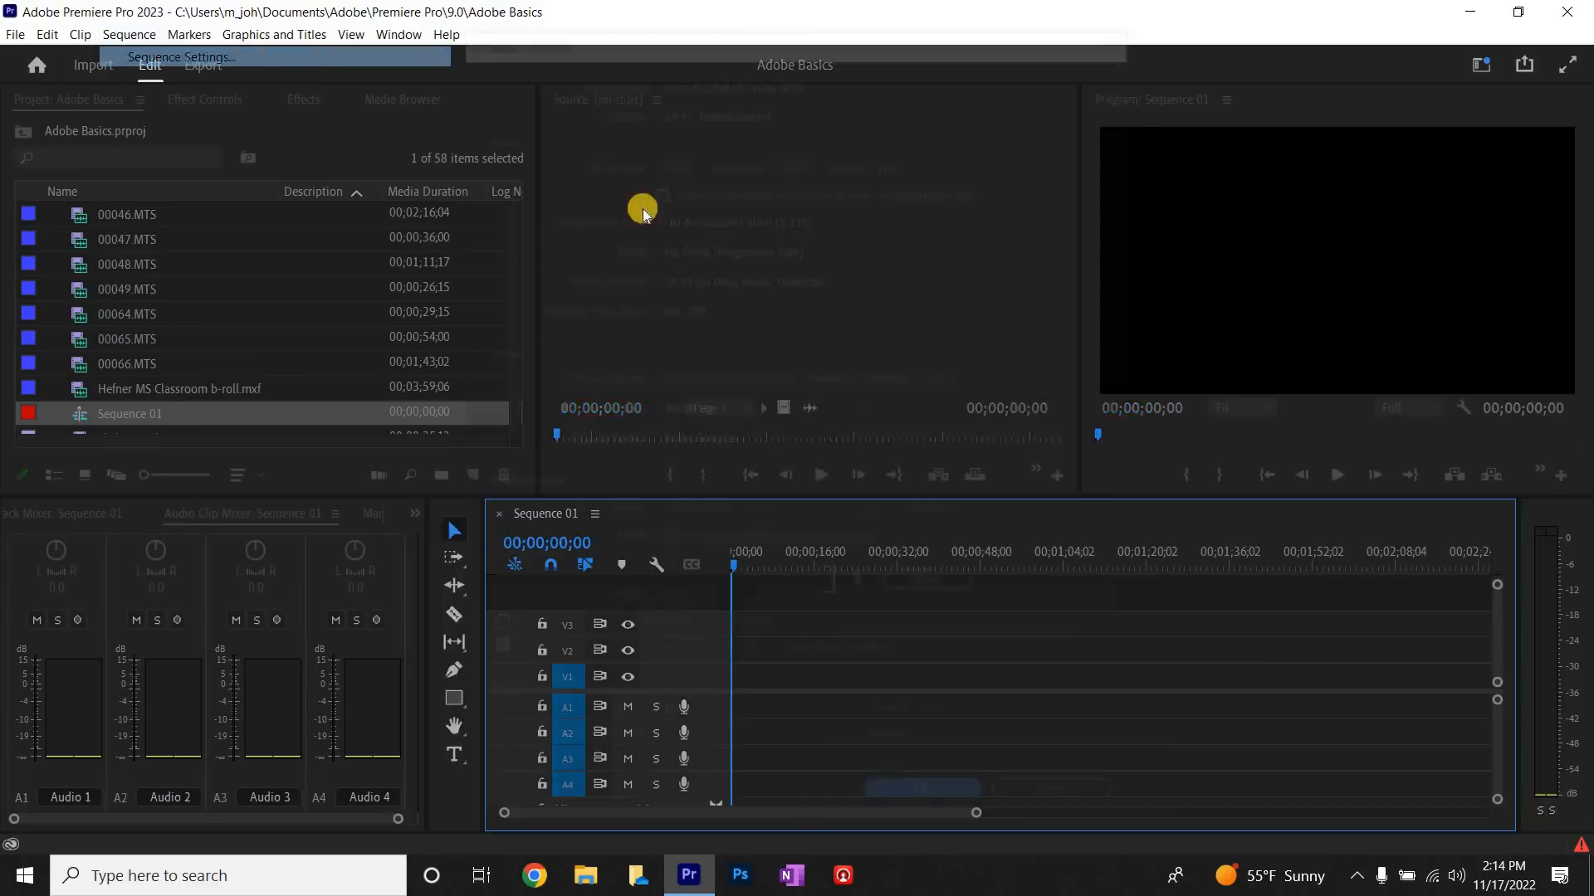
left_click(1112, 804)
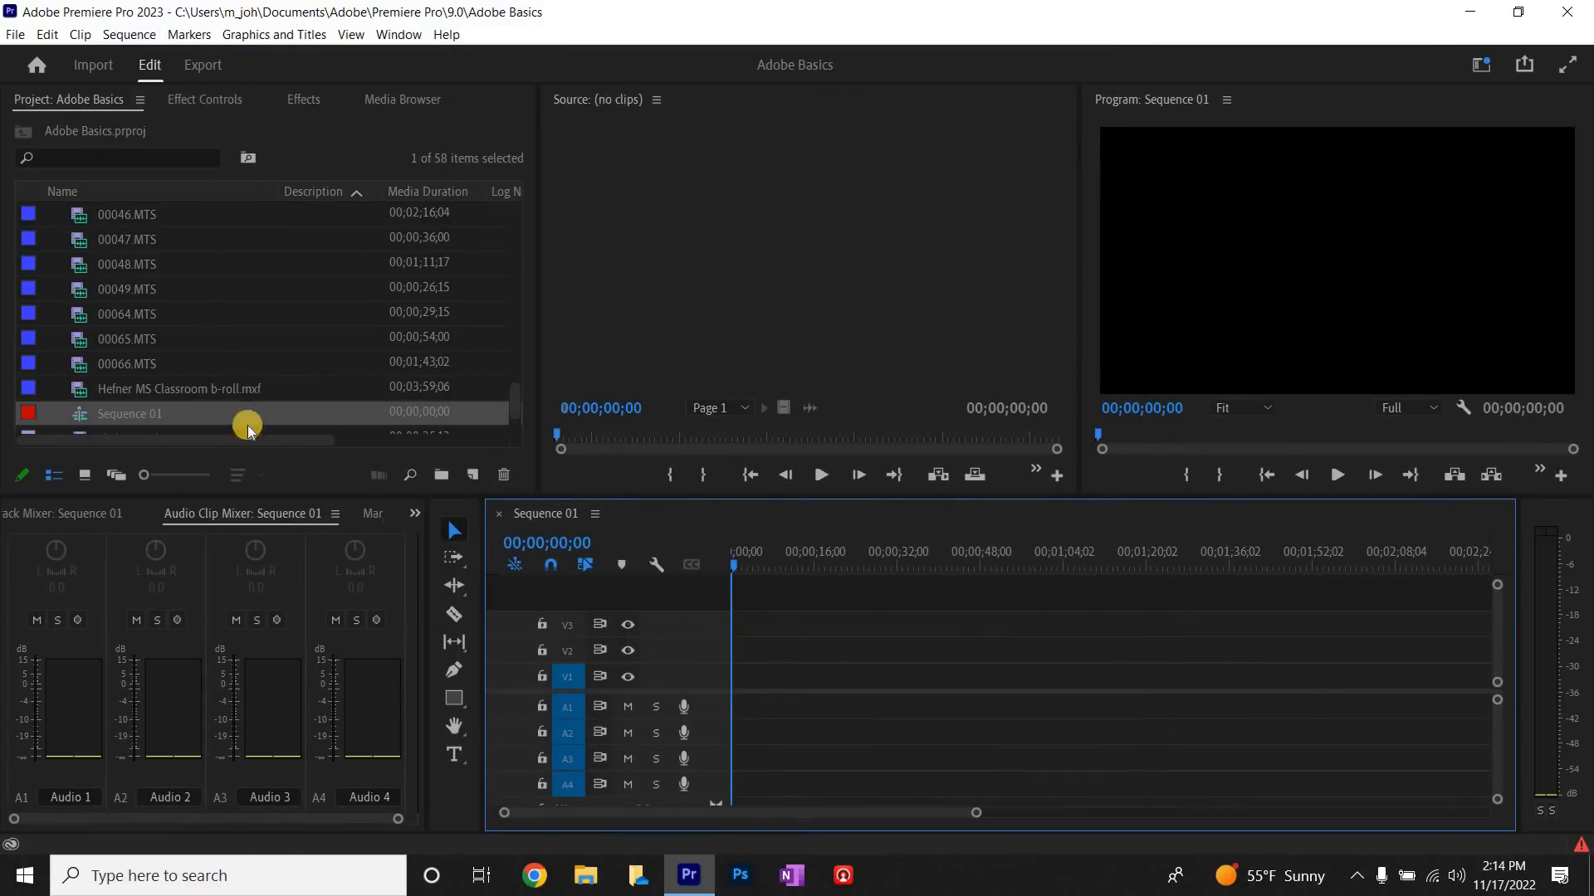
Step: Open Sequence 01 in the timeline from the project's item list
left_click(79, 416)
double_click(79, 414)
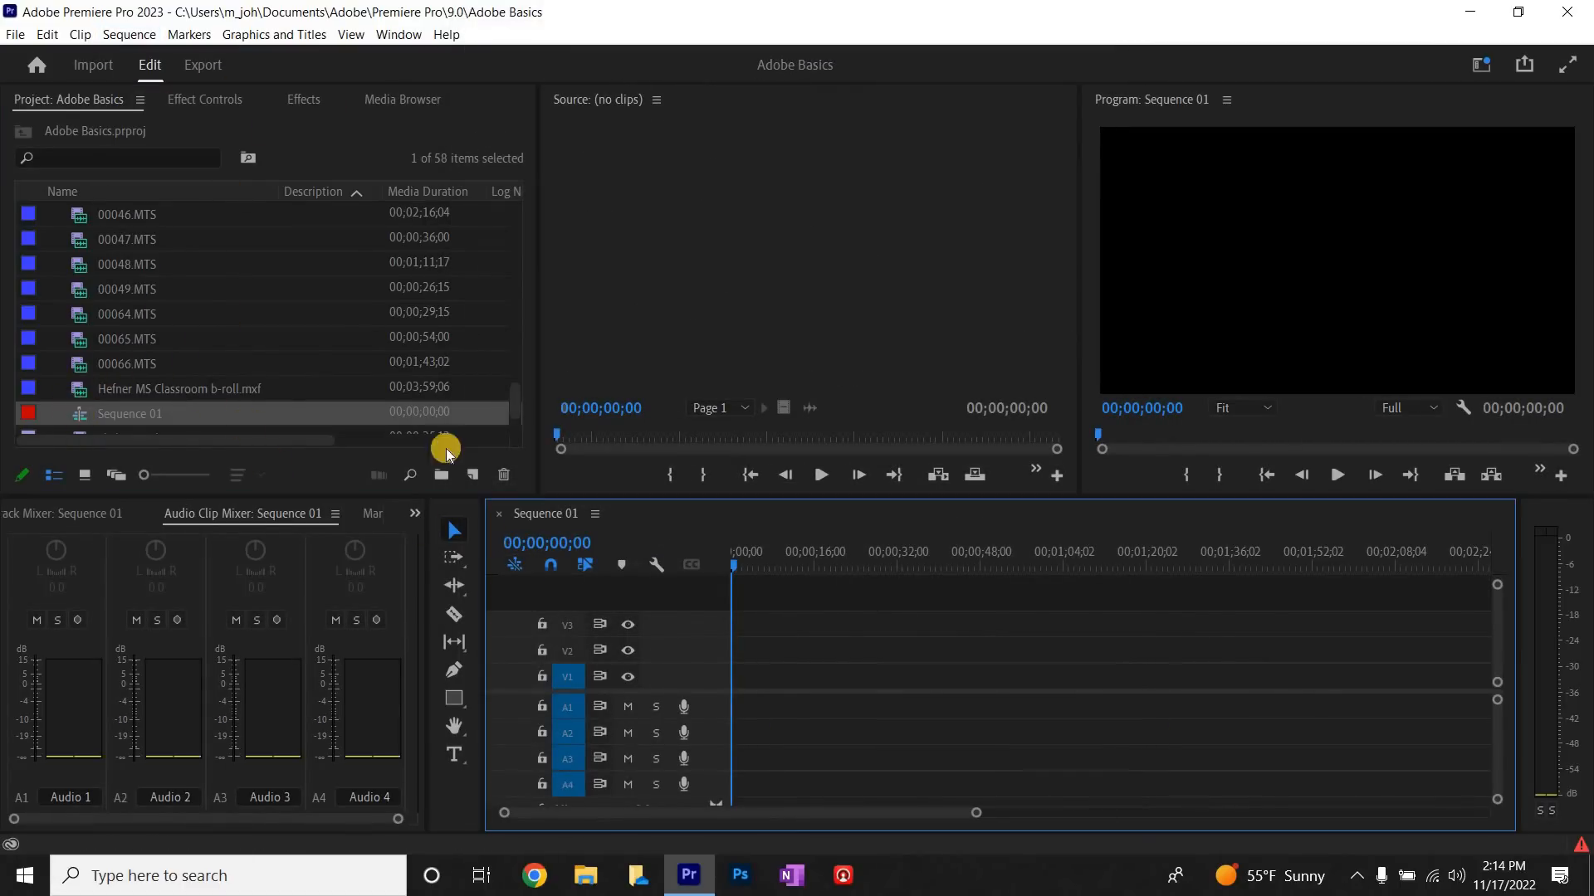